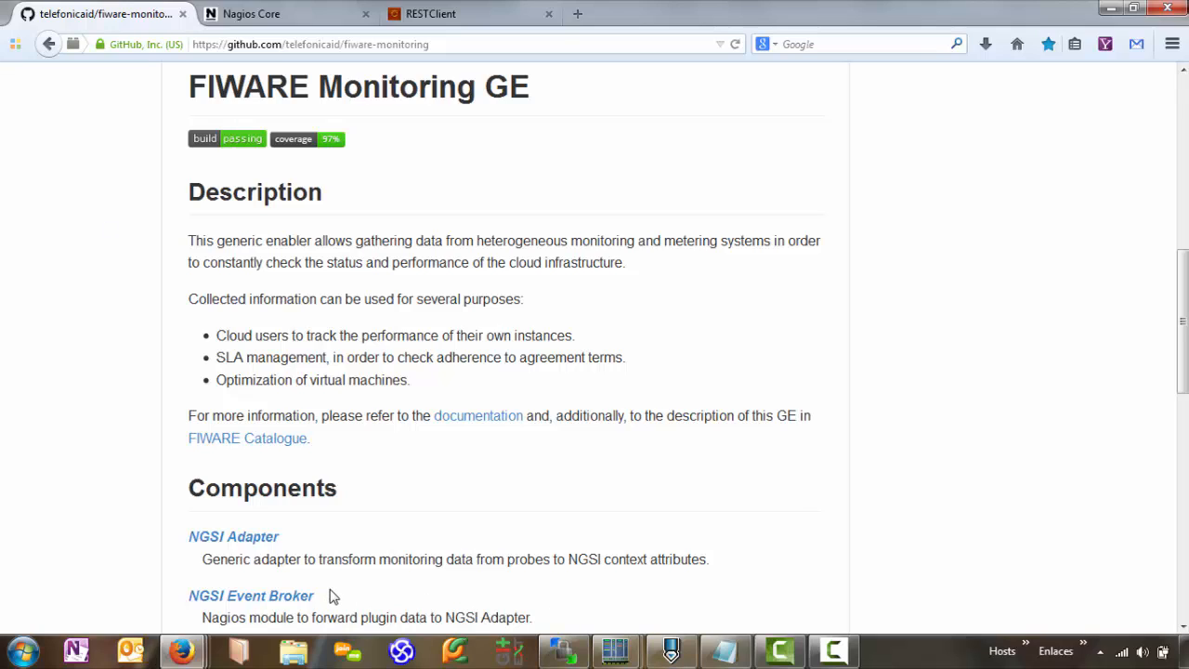
# - Examine the NGSI Event Broker and NGSI Adapter entries in the FIWARE Monitoring GE components list
pyautogui.moveTo(323, 596); pyautogui.dragTo(194, 602)
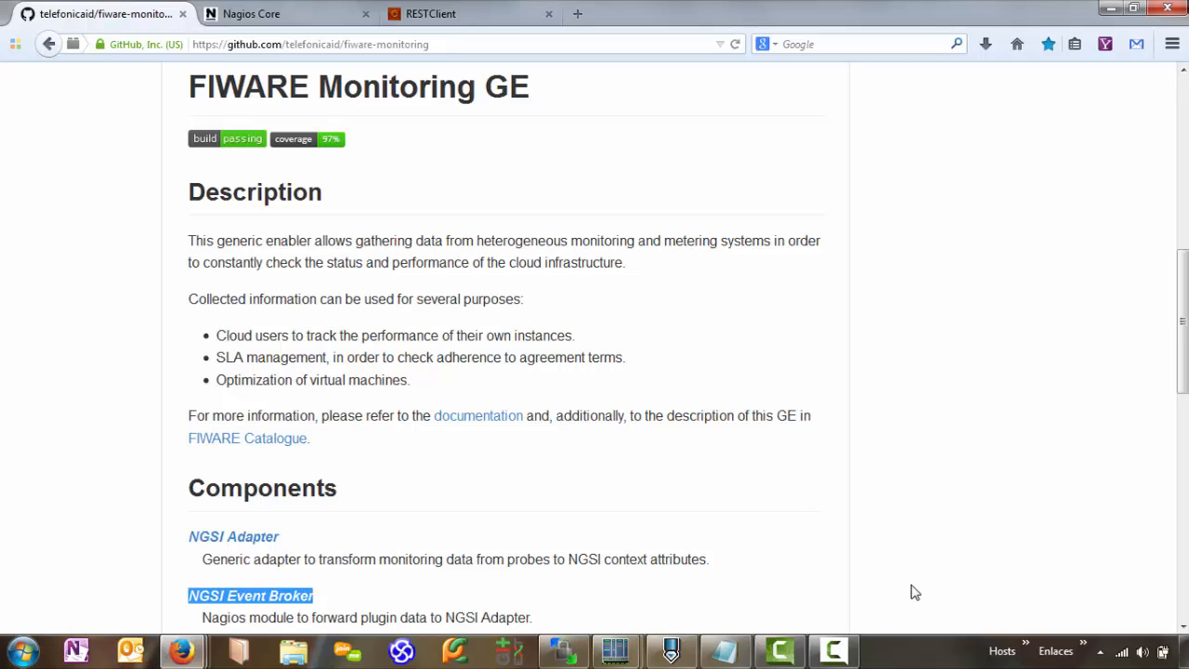
pyautogui.doubleClick(302, 546)
pyautogui.moveTo(302, 547); pyautogui.dragTo(181, 533)
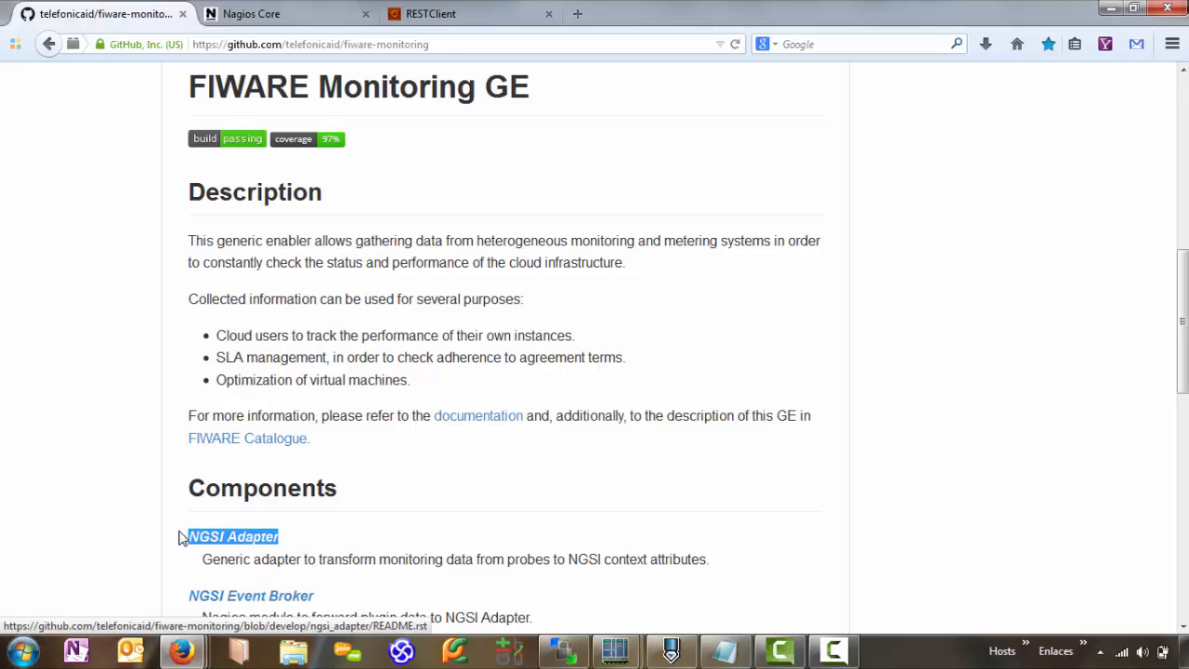
pyautogui.click(130, 534)
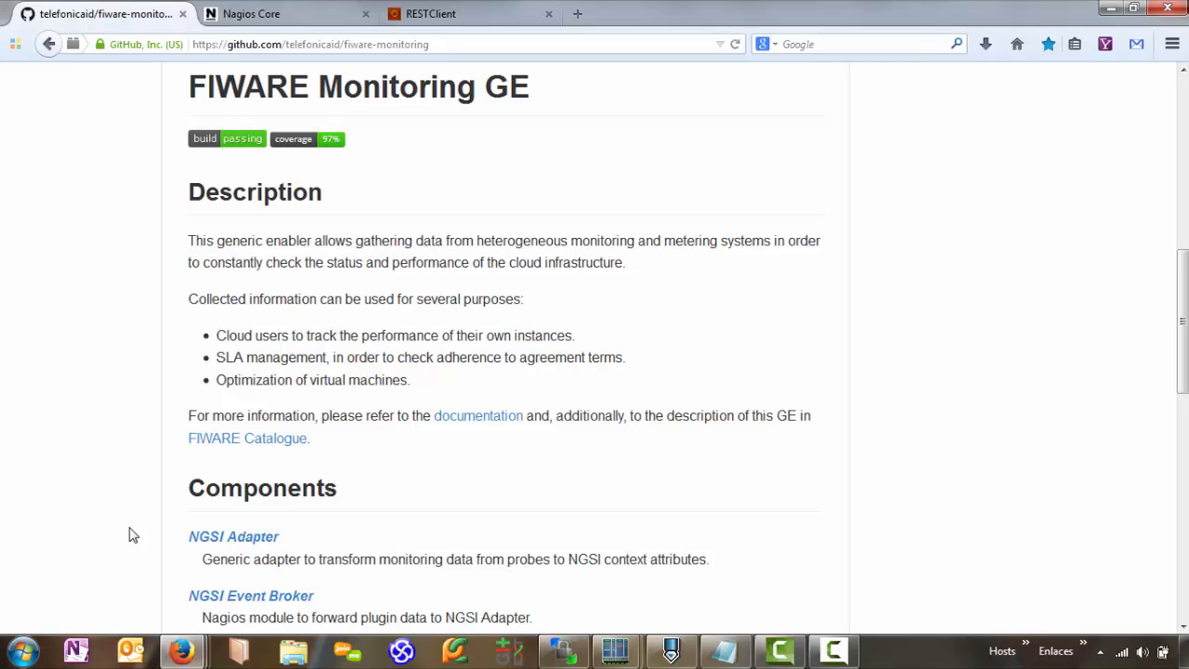
# - Switch to Nagios Core and view the service status details of monitored_remote_host
pyautogui.click(266, 17)
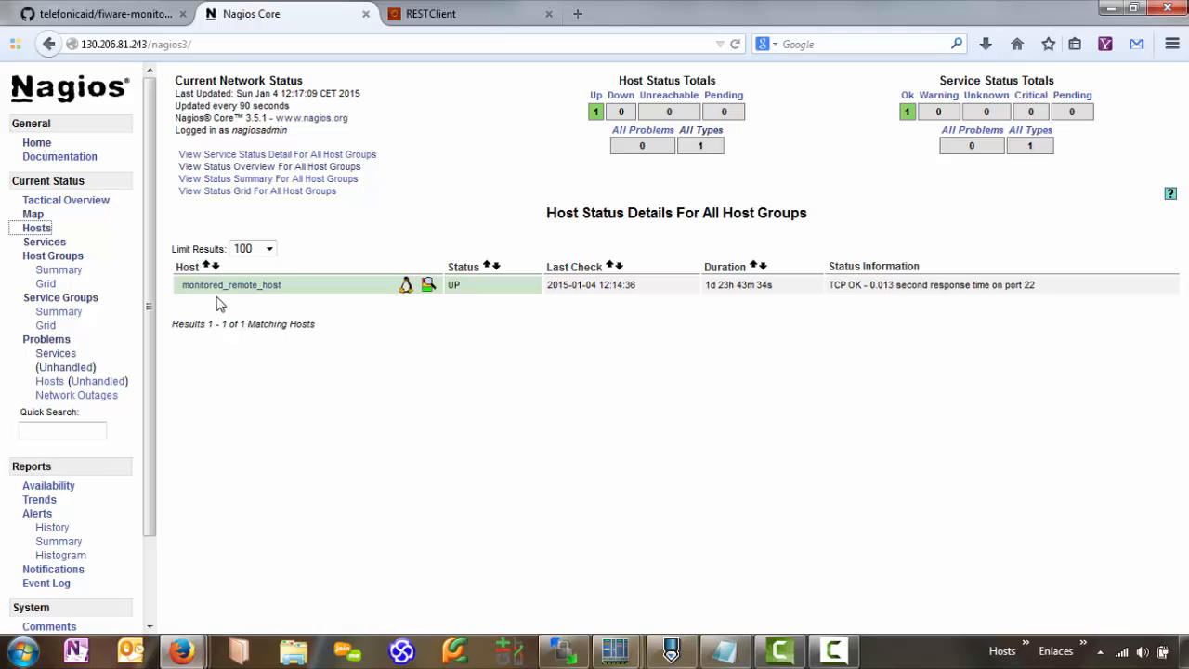
pyautogui.click(428, 287)
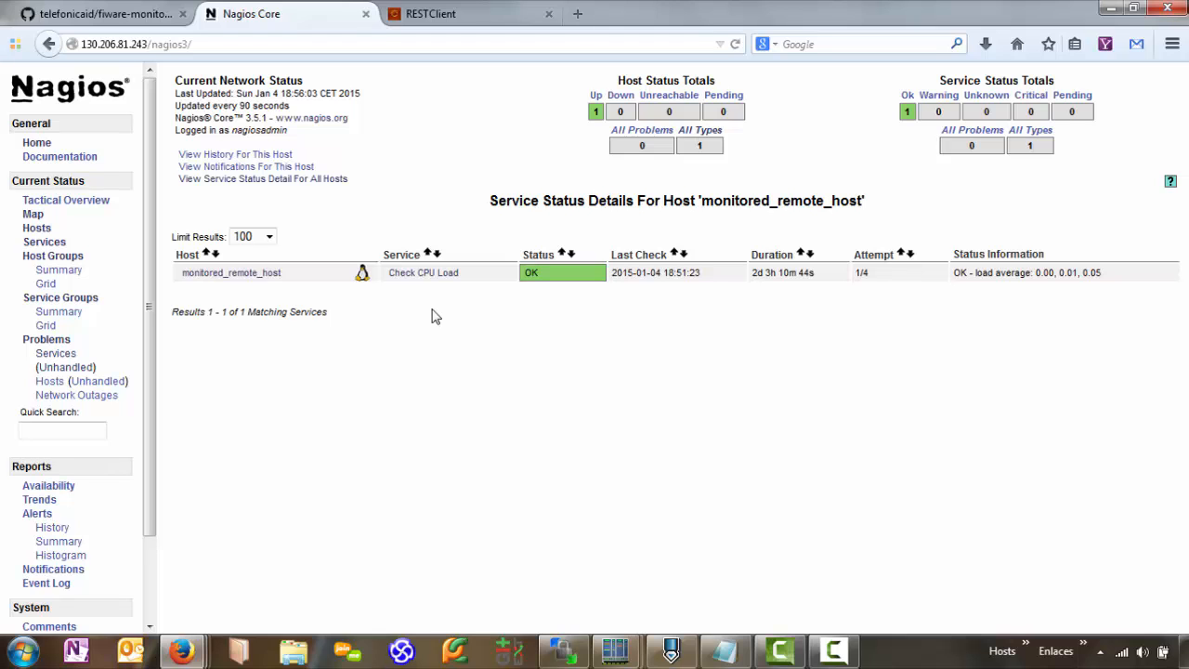
pyautogui.click(671, 651)
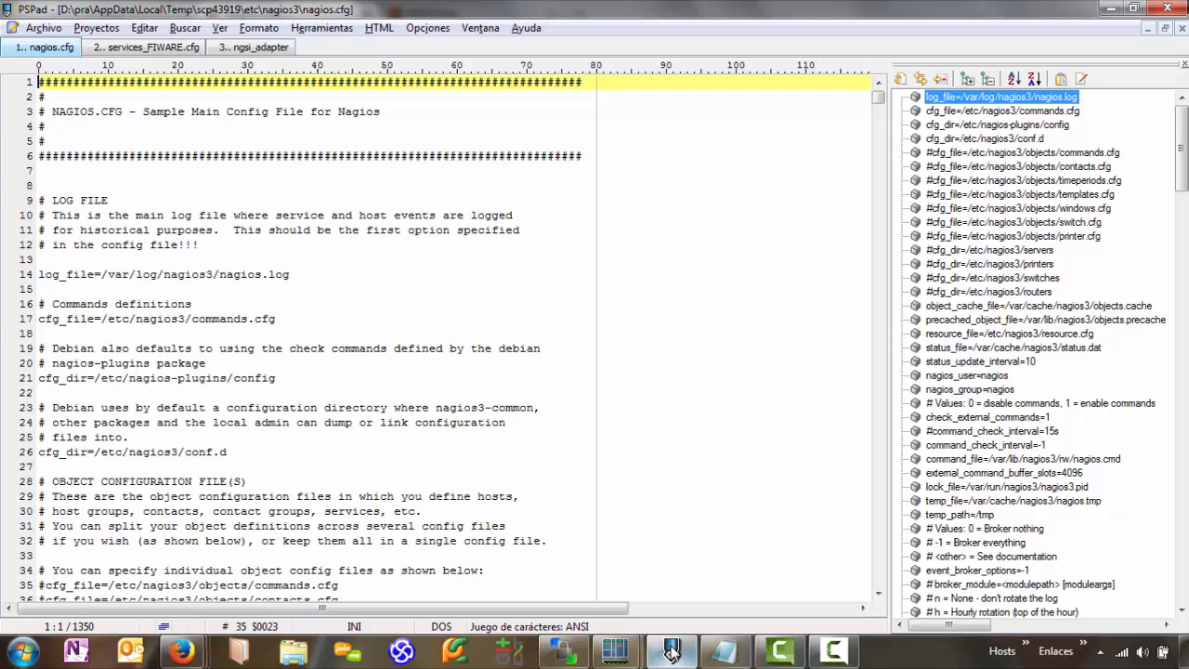
pyautogui.click(966, 586)
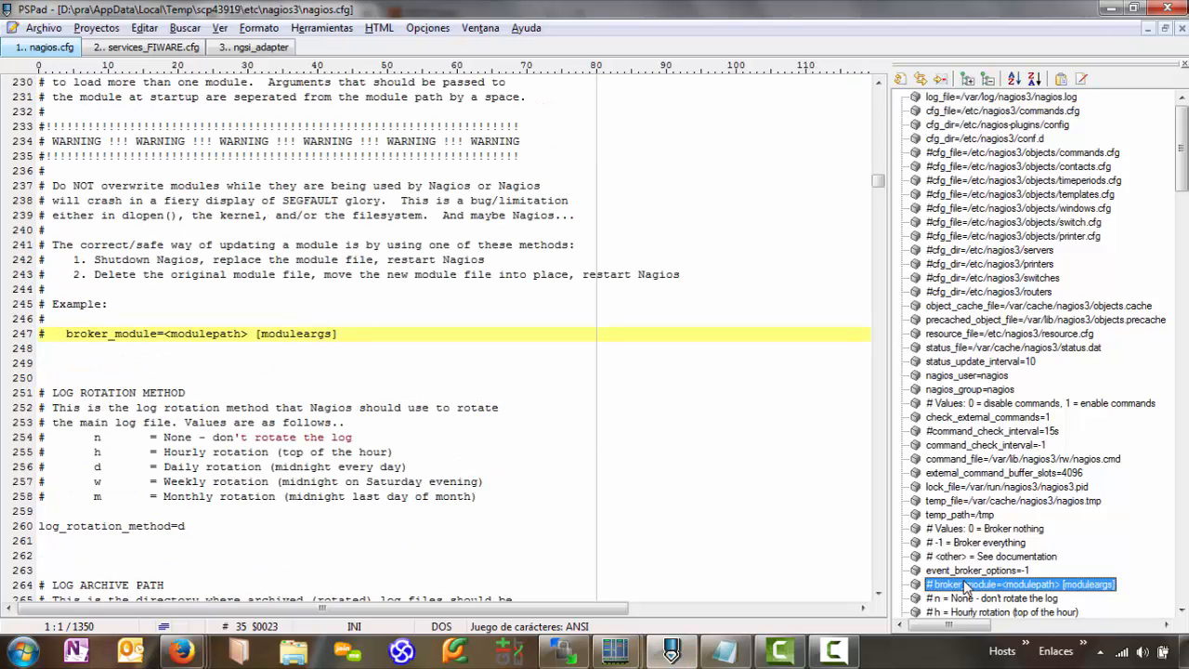
pyautogui.click(57, 356)
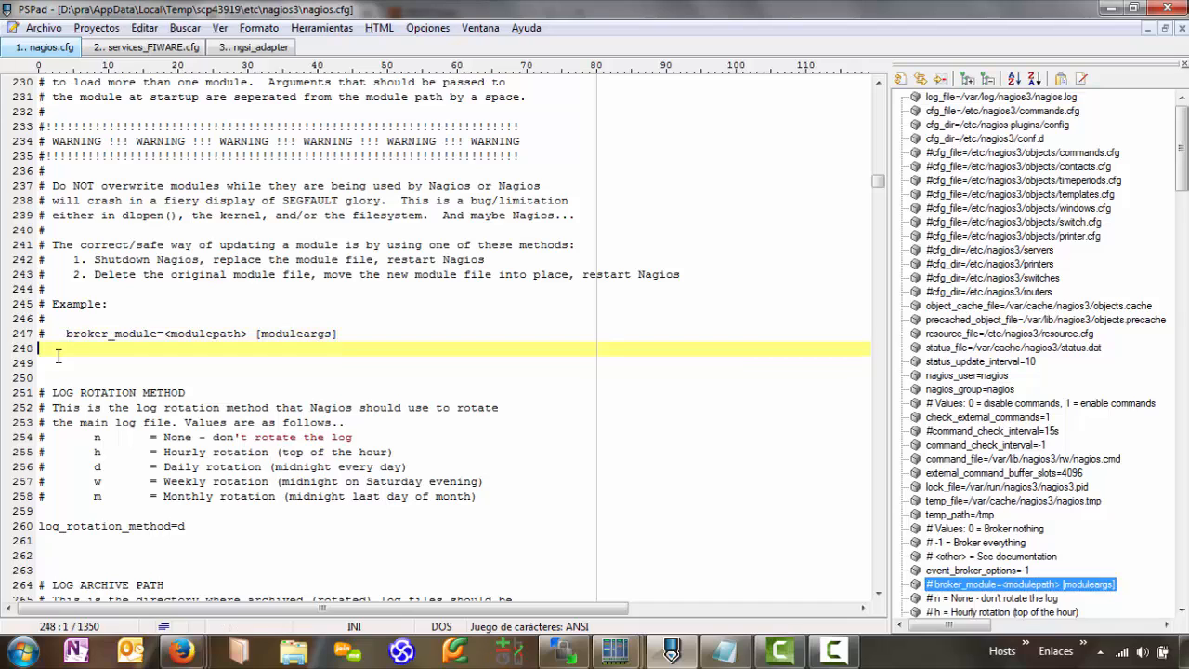
pyautogui.click(725, 651)
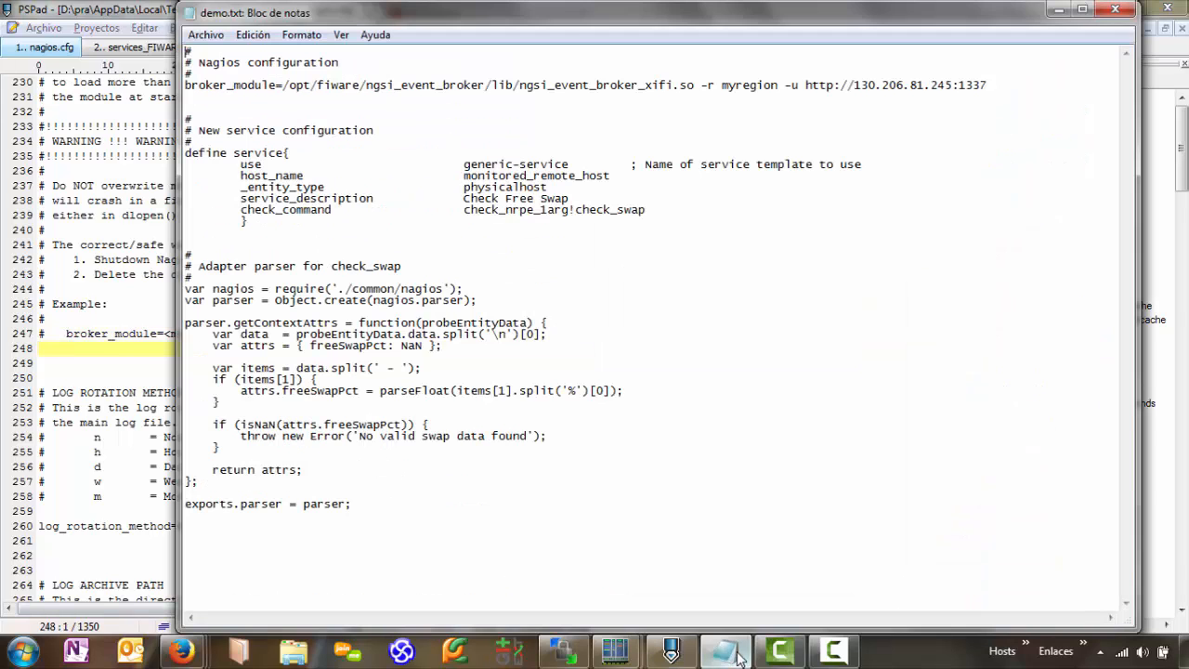
pyautogui.press('Down')
pyautogui.press('Down')
pyautogui.hotkey('shift', 'End')
pyautogui.hotkey('ctrl', 'c')
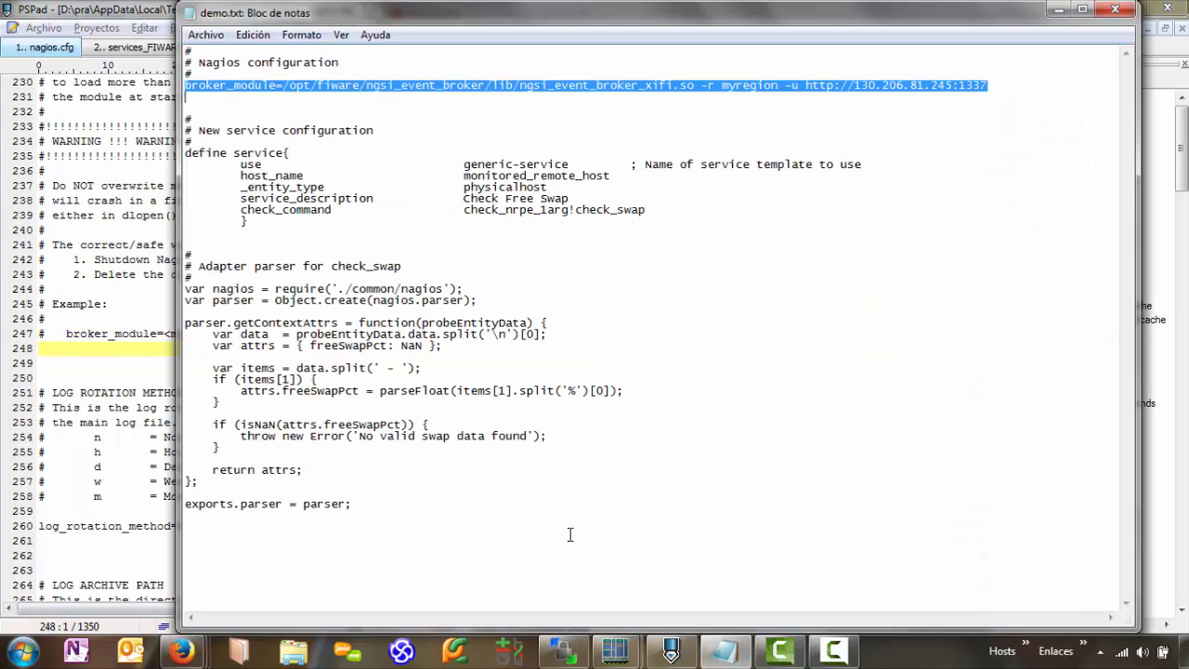
pyautogui.click(52, 350)
pyautogui.hotkey('ctrl', 'v')
pyautogui.press('Return')
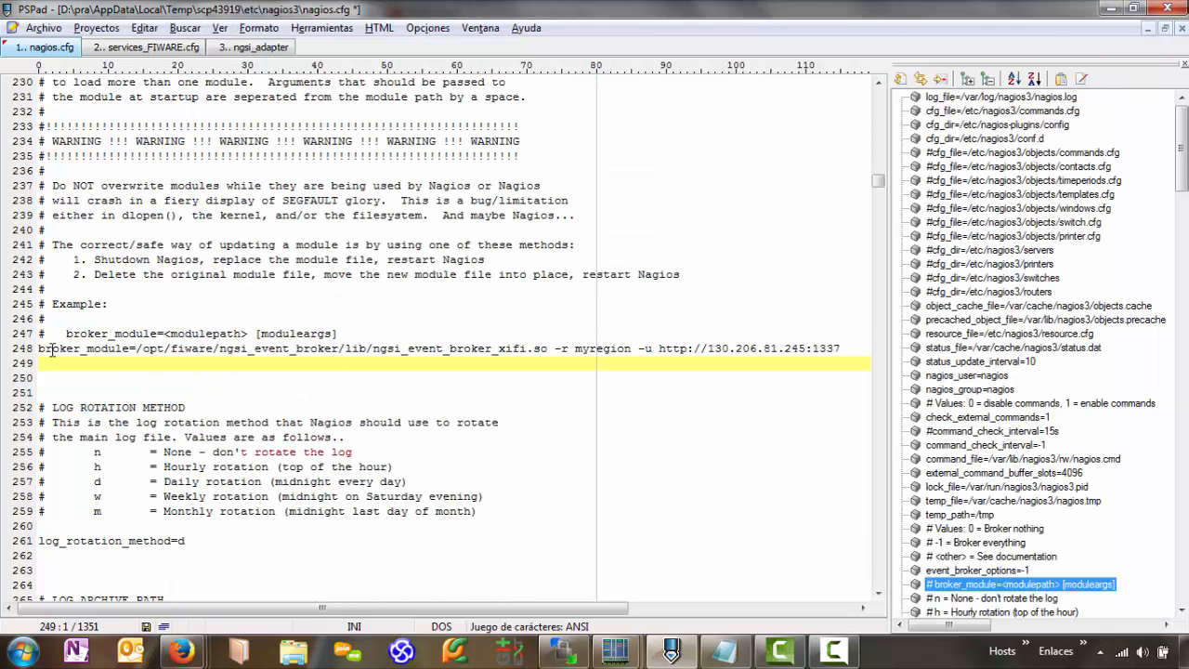
# - Review the region and adapter URL arguments of the new broker_module line and save nagios.cfg
pyautogui.moveTo(137, 349); pyautogui.dragTo(845, 349)
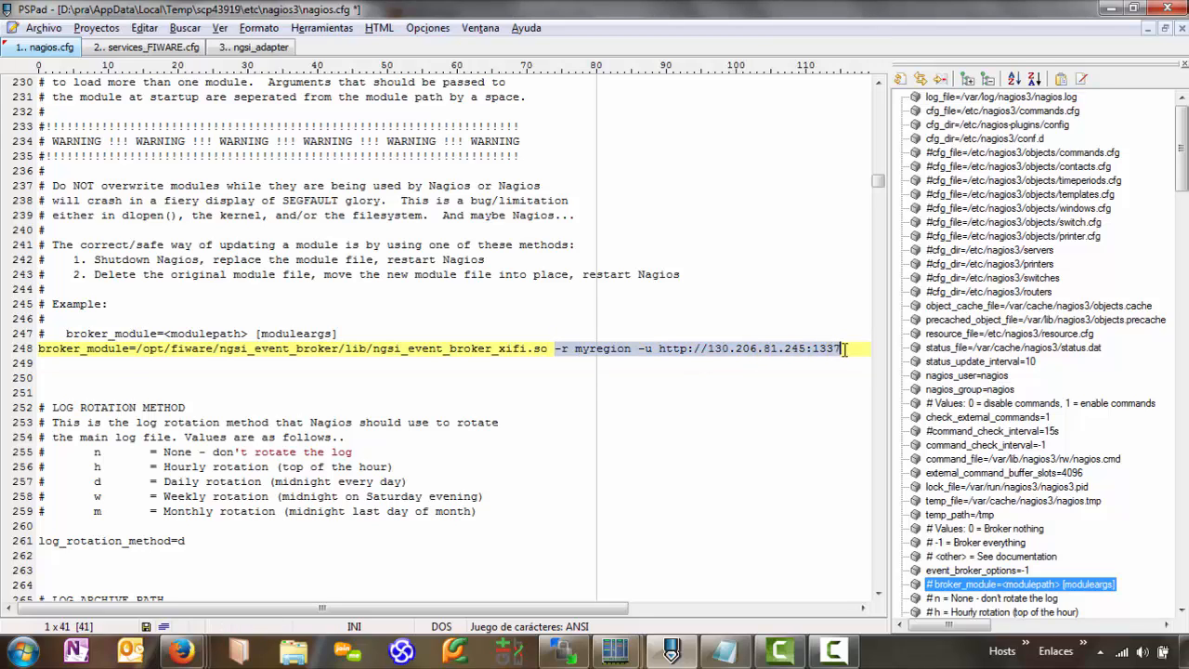
pyautogui.doubleClick(596, 353)
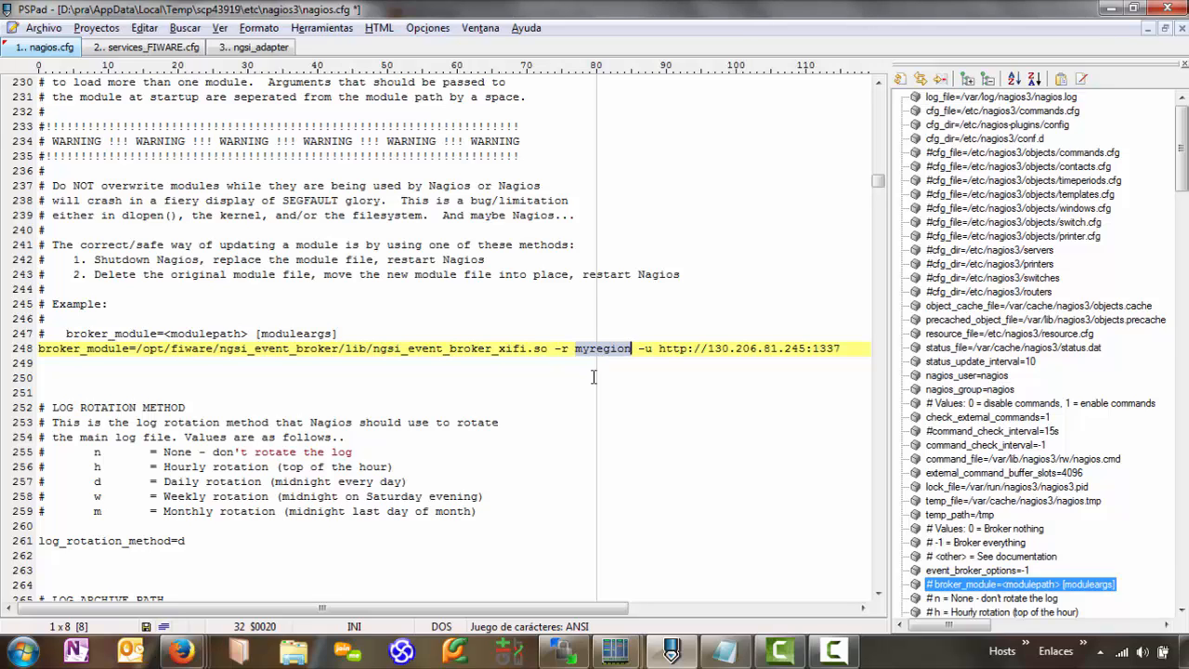
pyautogui.click(665, 349)
pyautogui.moveTo(692, 351); pyautogui.dragTo(850, 348)
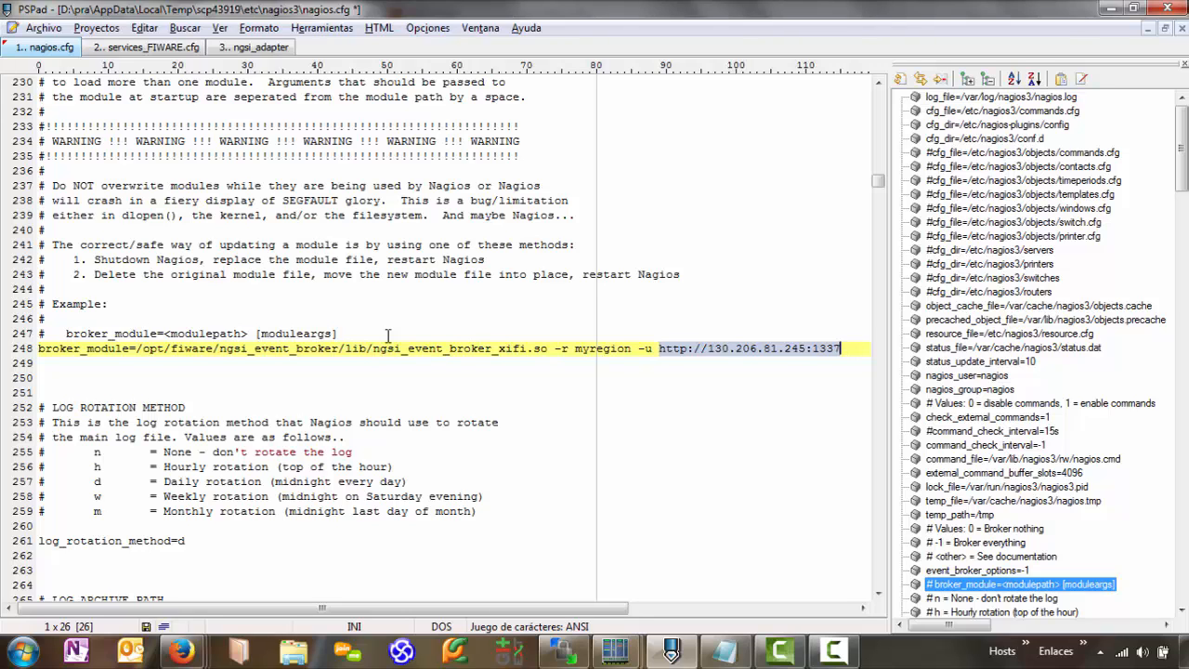
pyautogui.hotkey('ctrl', 's')
# - Switch to the test-monitoring-nagios terminal and run "service nagios3 restart" from the command history
pyautogui.moveTo(622, 657)
pyautogui.click(519, 560)
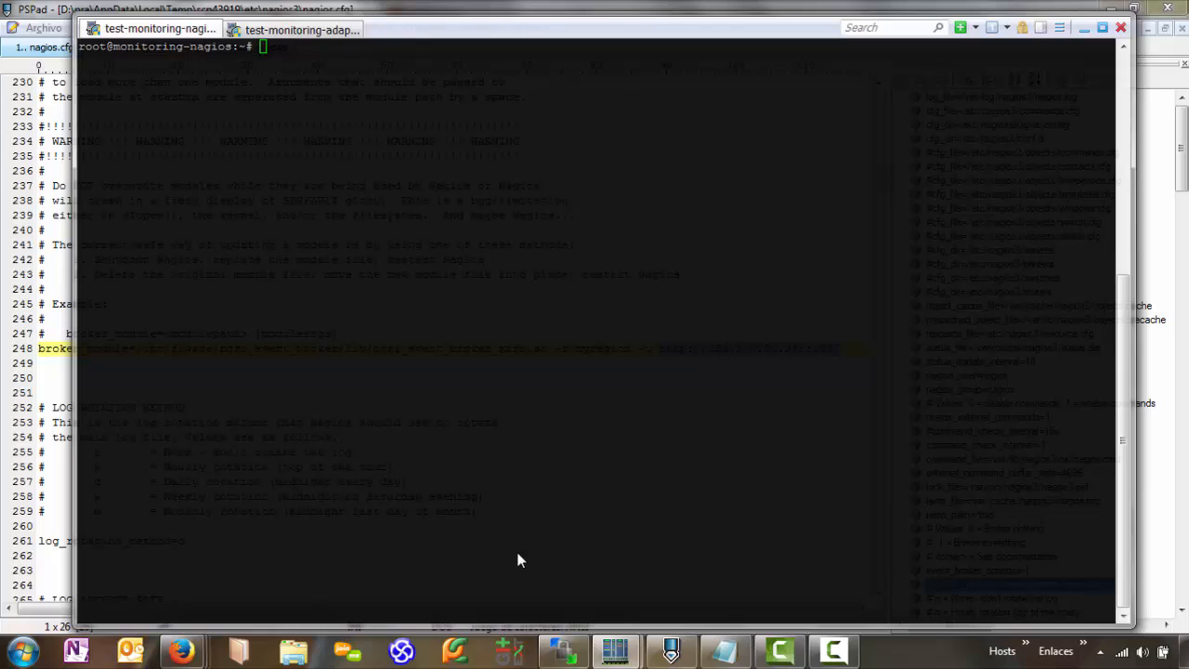
pyautogui.hotkey('ctrl', 'r')
pyautogui.write('ser')
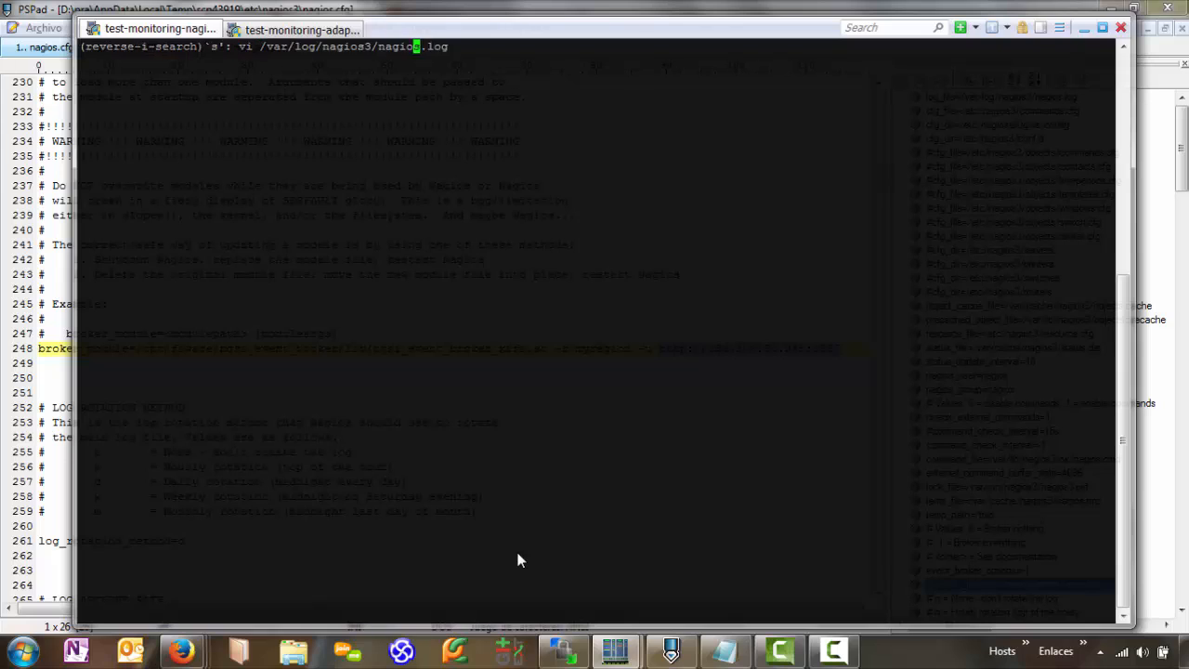
pyautogui.press('Return')
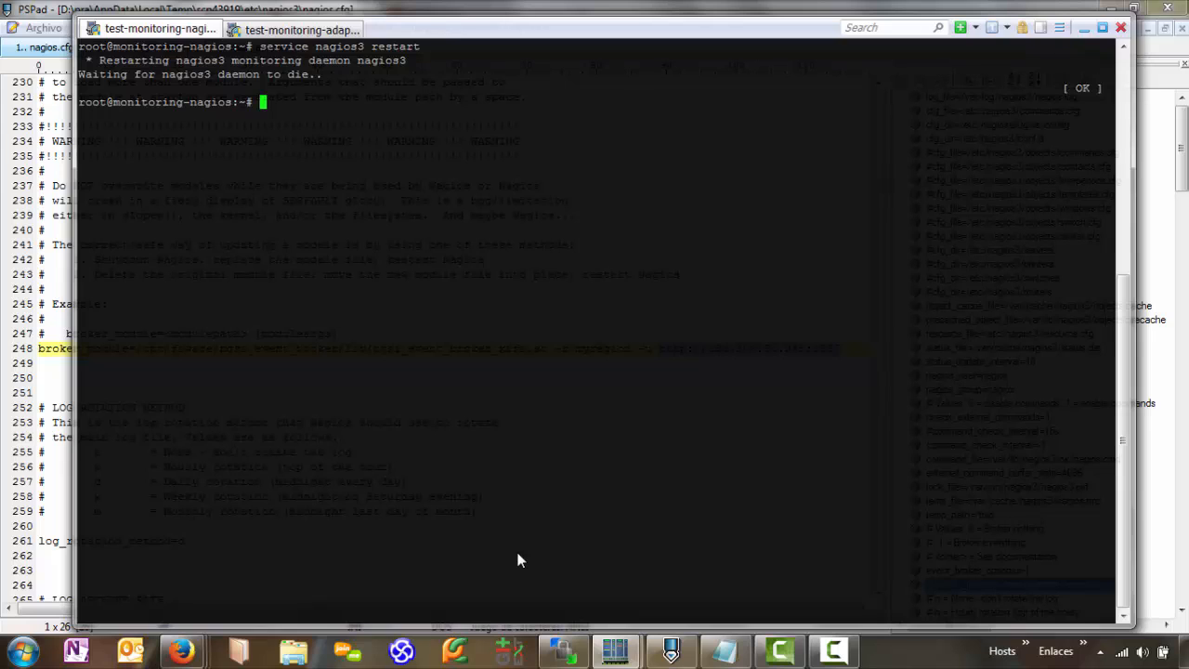
# - Follow the Nagios log with "tail -f /var/log/nagios3/nagios.log" and examine the event broker's initialization entries
pyautogui.hotkey('ctrl', 'r')
pyautogui.write('tai')
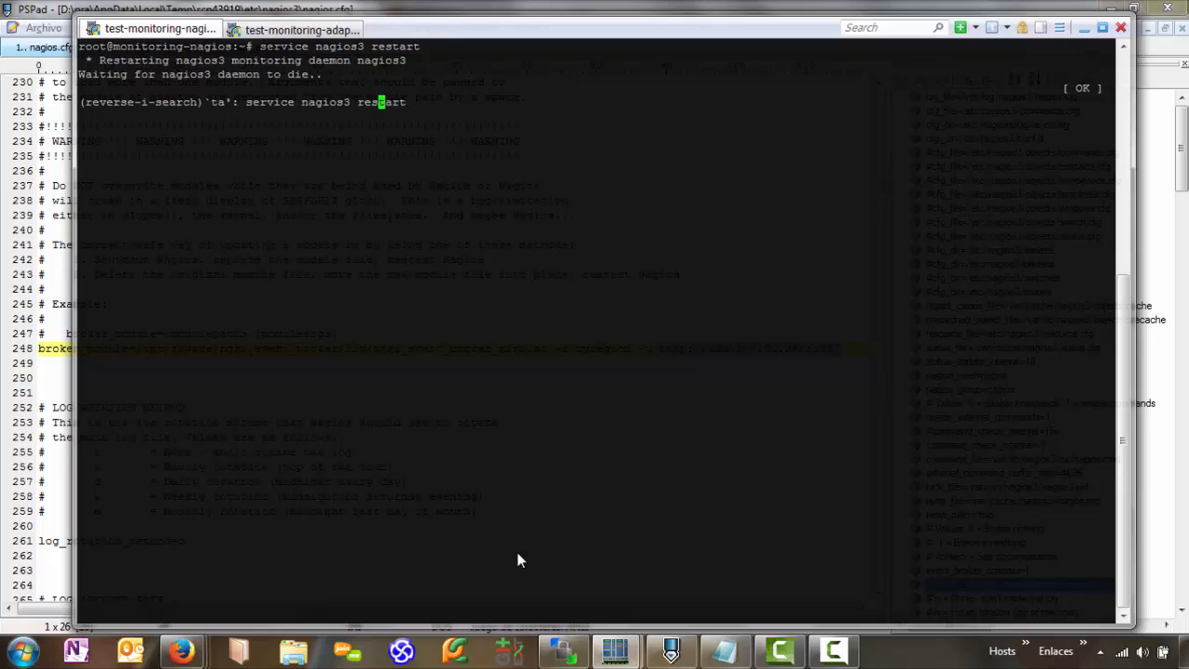
pyautogui.press('Return')
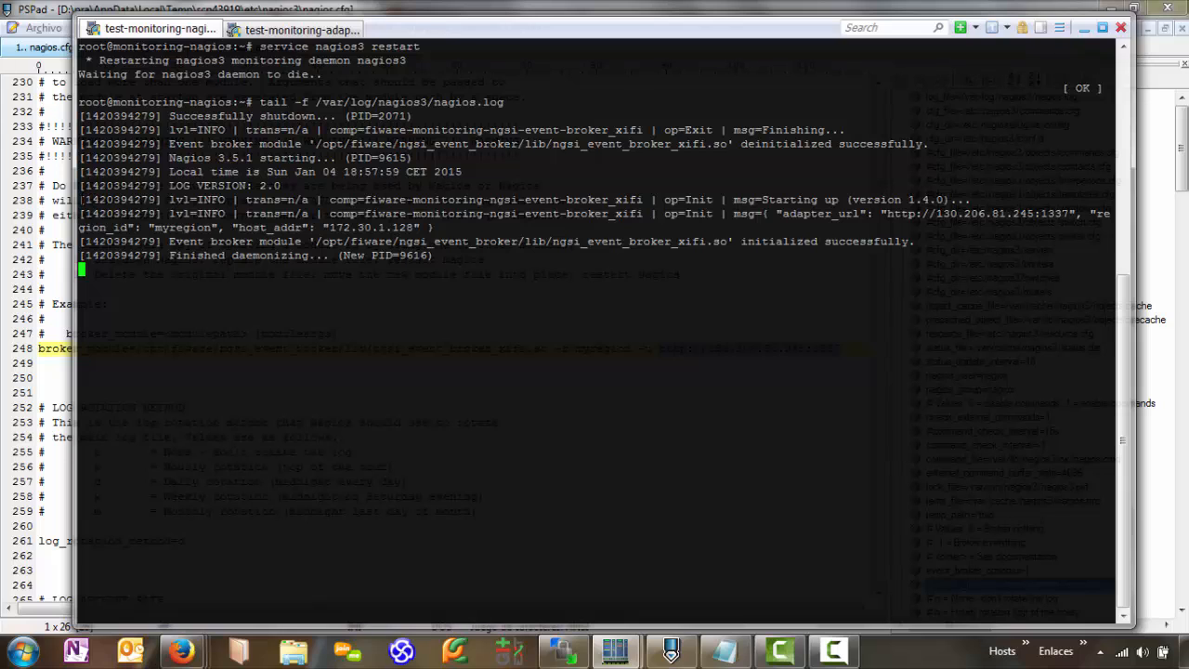
pyautogui.moveTo(80, 199); pyautogui.dragTo(953, 244)
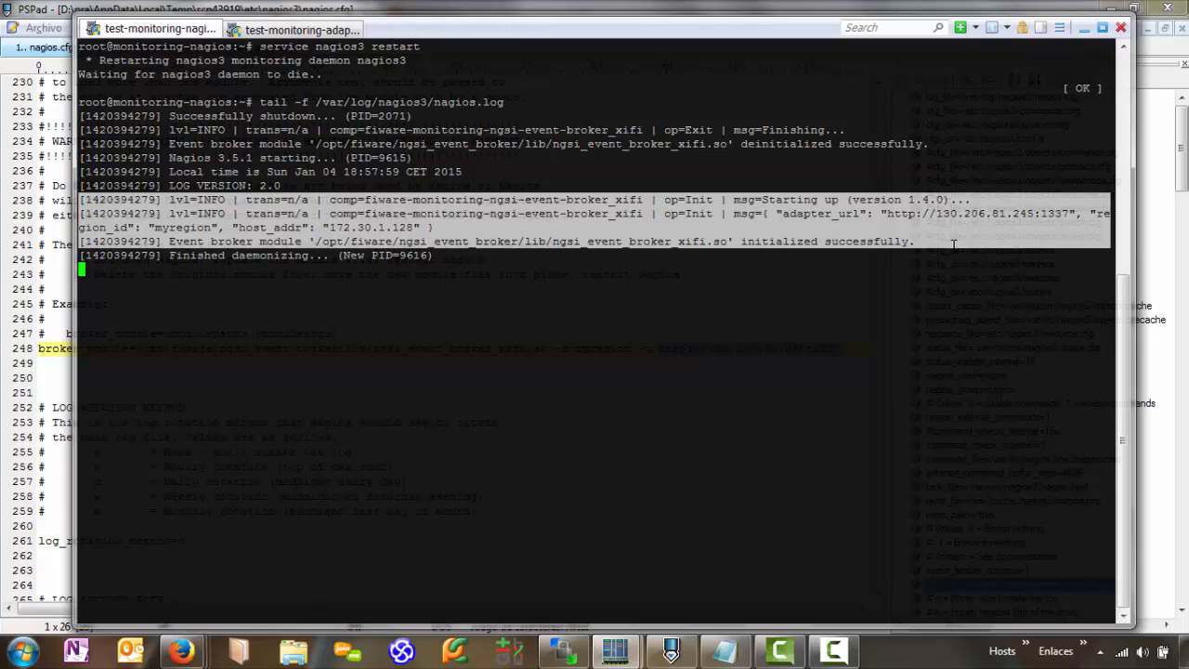
pyautogui.click(805, 199)
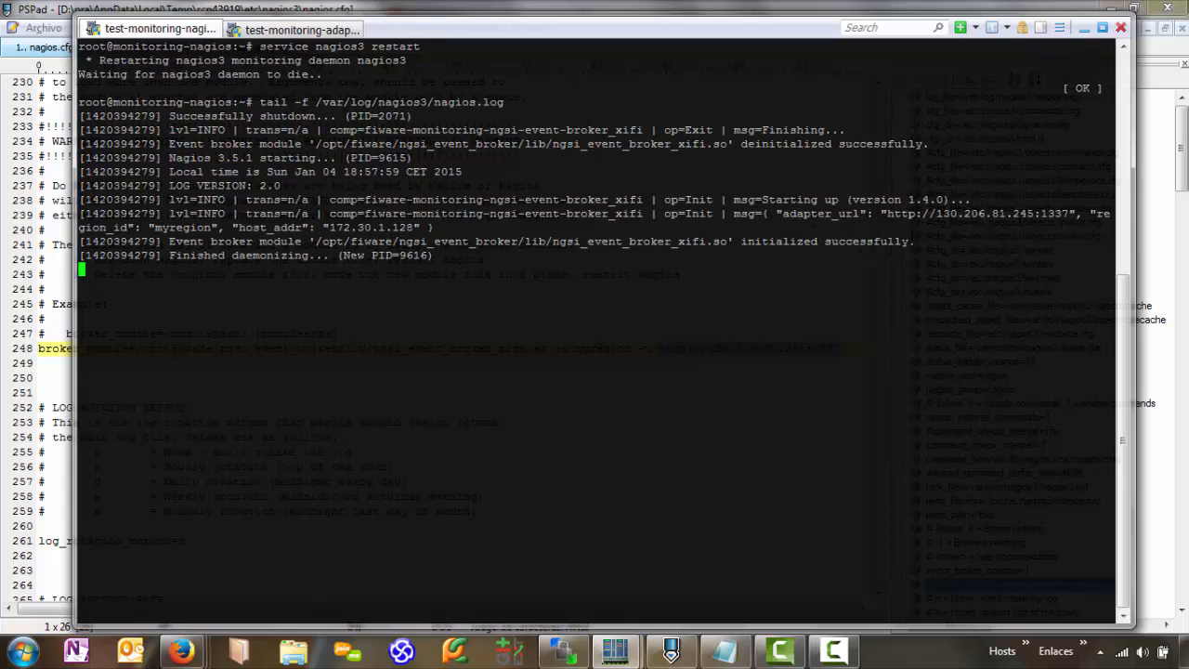
pyautogui.moveTo(917, 242); pyautogui.dragTo(736, 242)
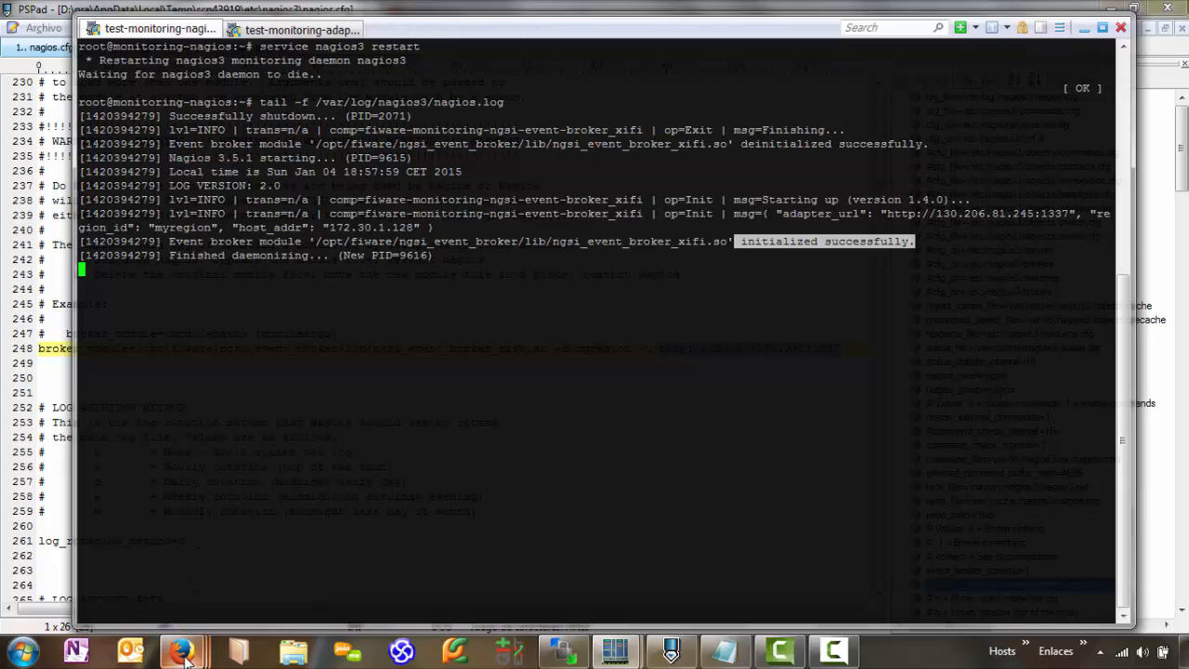
# - In Nagios Core, schedule a forced check of the Check CPU Load service on monitored_remote_host and return to the services list
pyautogui.moveTo(182, 650)
pyautogui.click(288, 583)
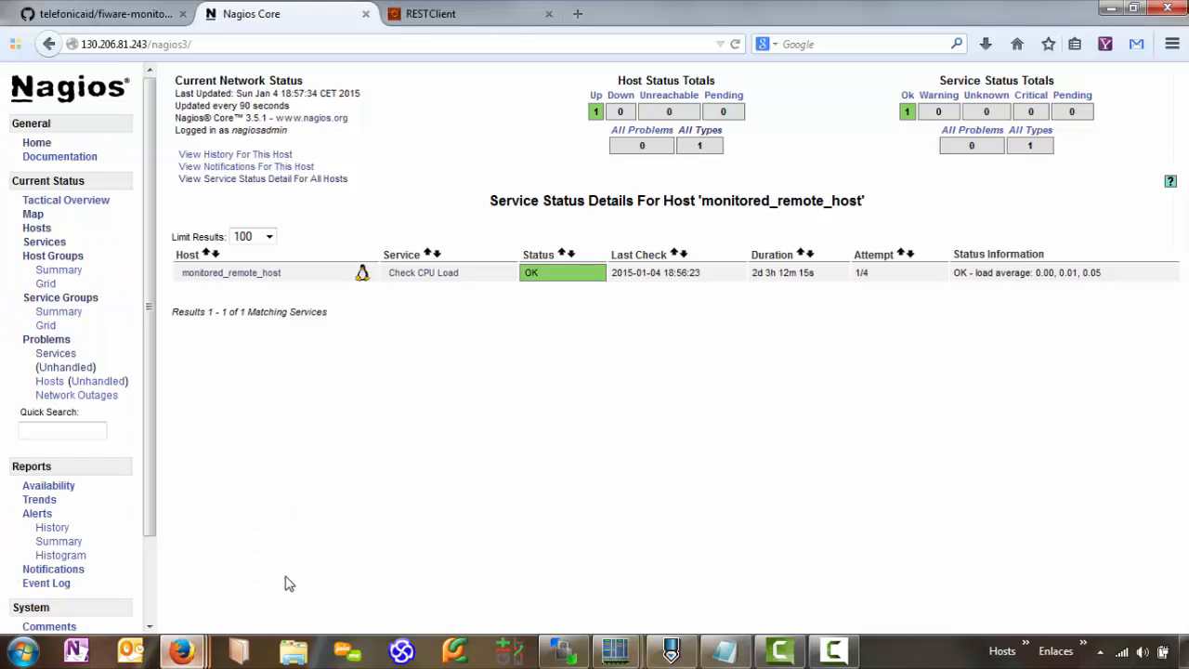
pyautogui.click(427, 275)
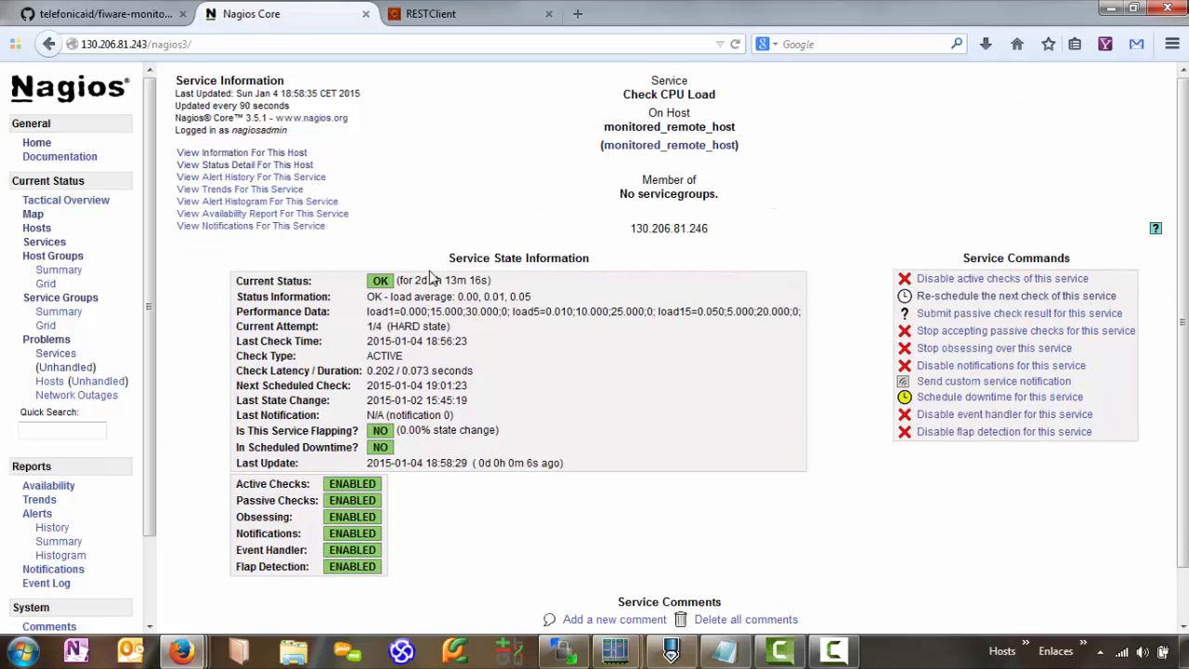
pyautogui.click(940, 299)
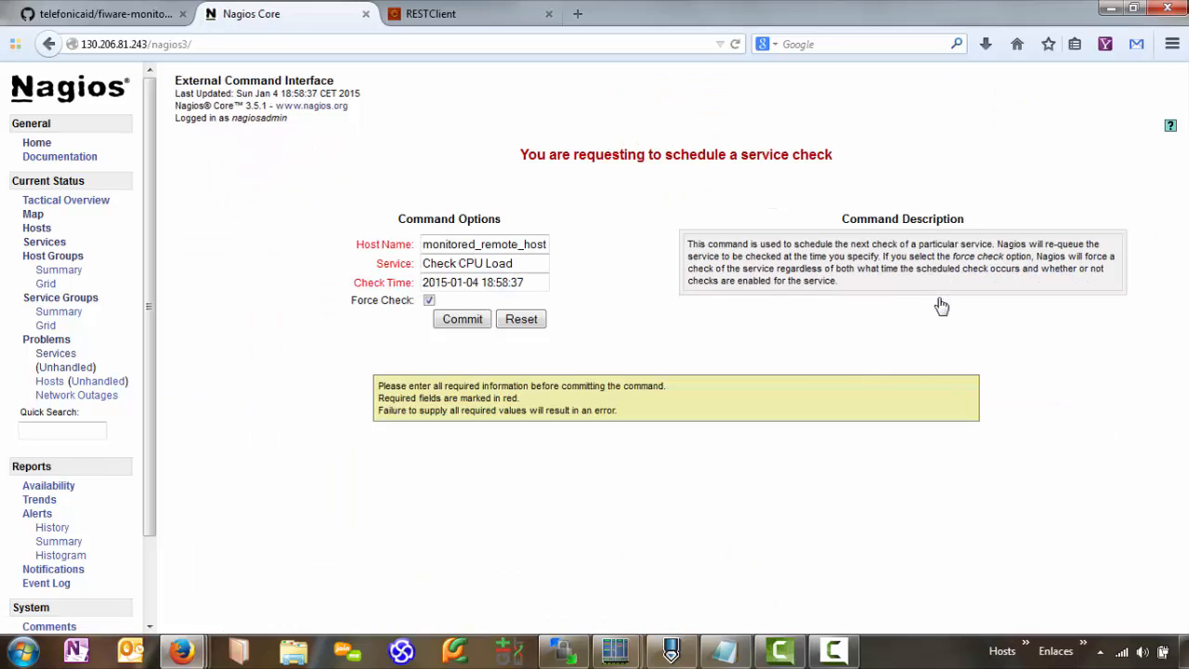
pyautogui.click(452, 321)
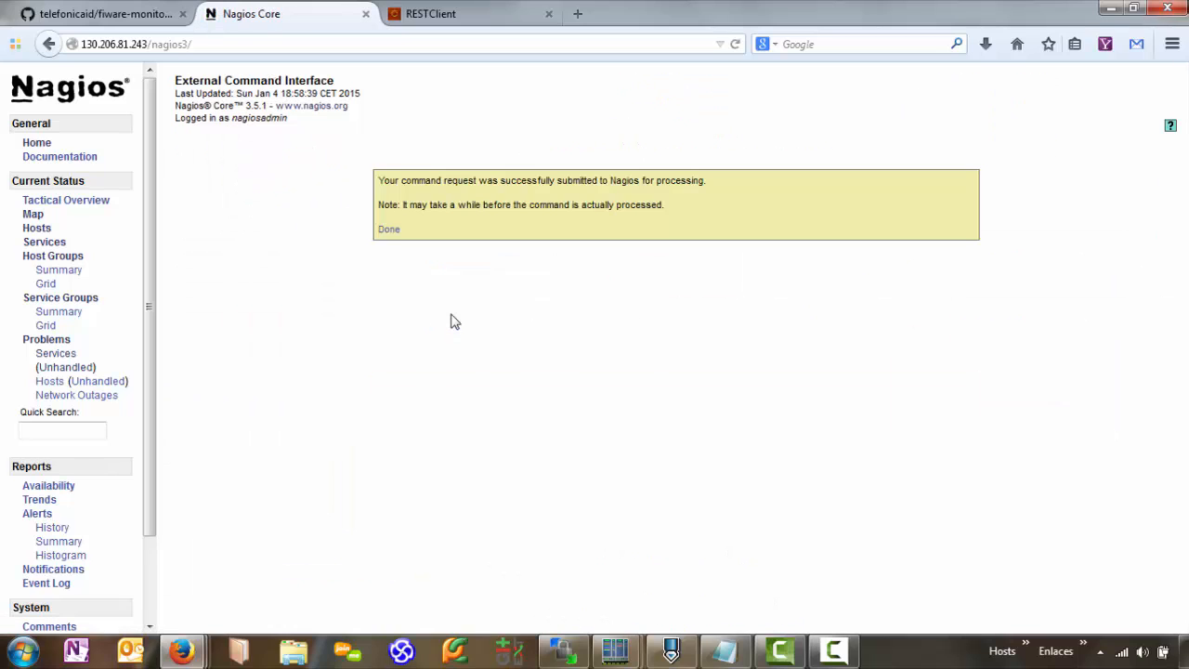
pyautogui.click(389, 234)
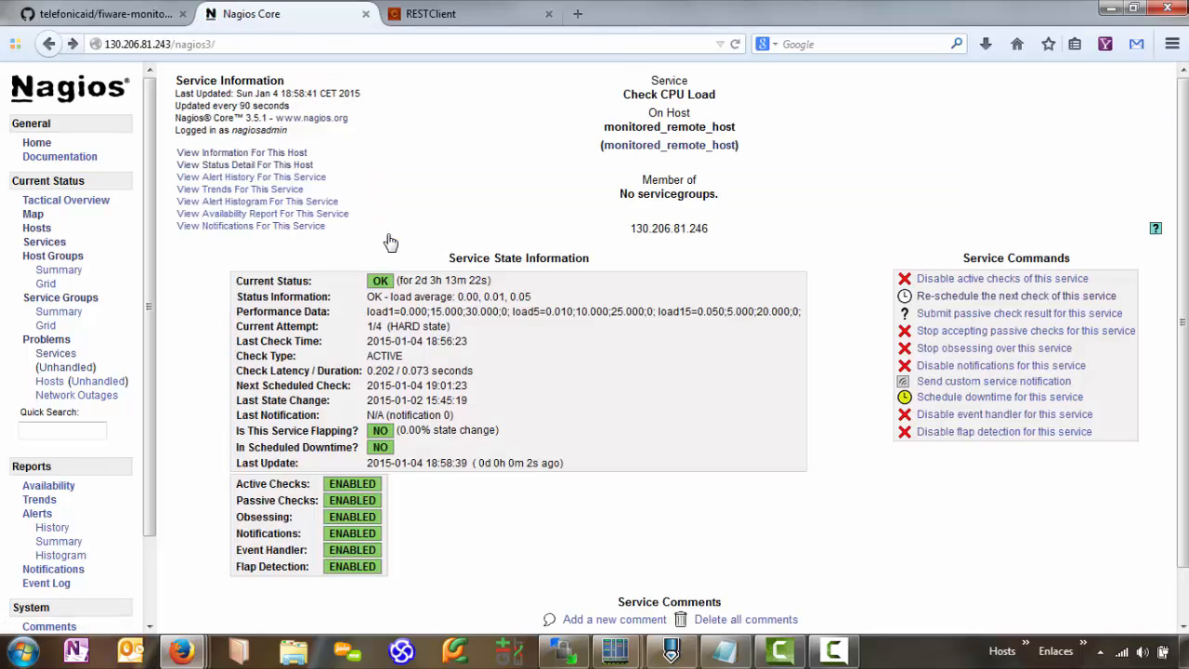
pyautogui.click(46, 252)
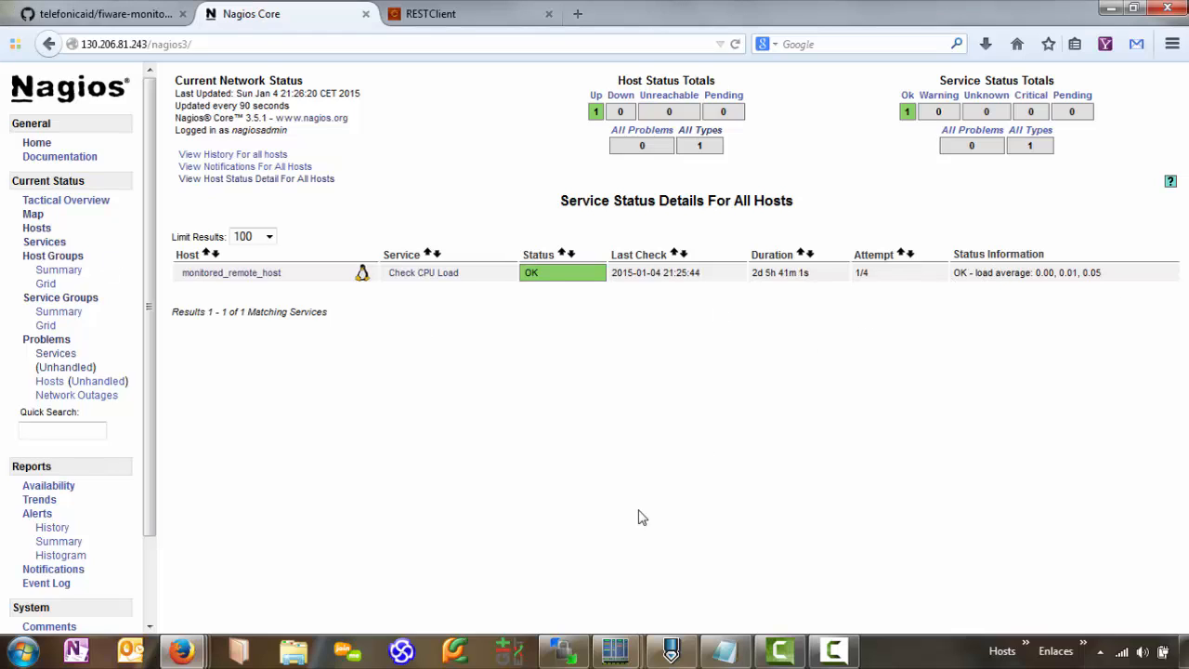
# - Switch to the test-monitoring-nagios terminal and examine the latest NGSIAdapter request entry in the log
pyautogui.click(620, 649)
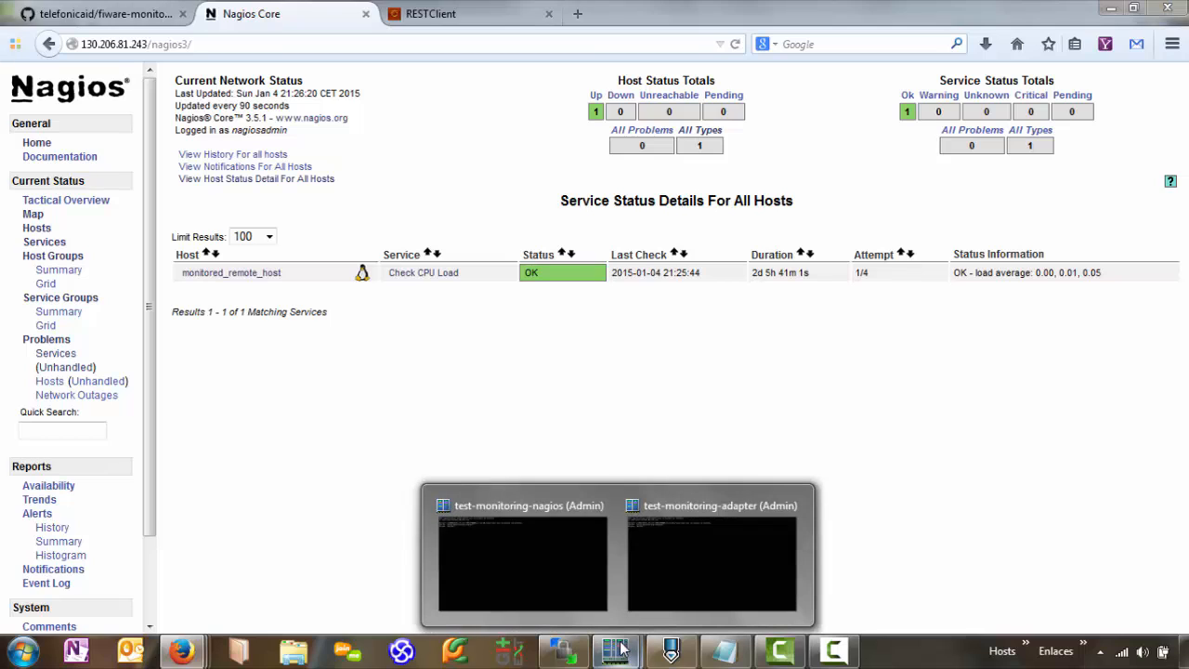
pyautogui.click(521, 565)
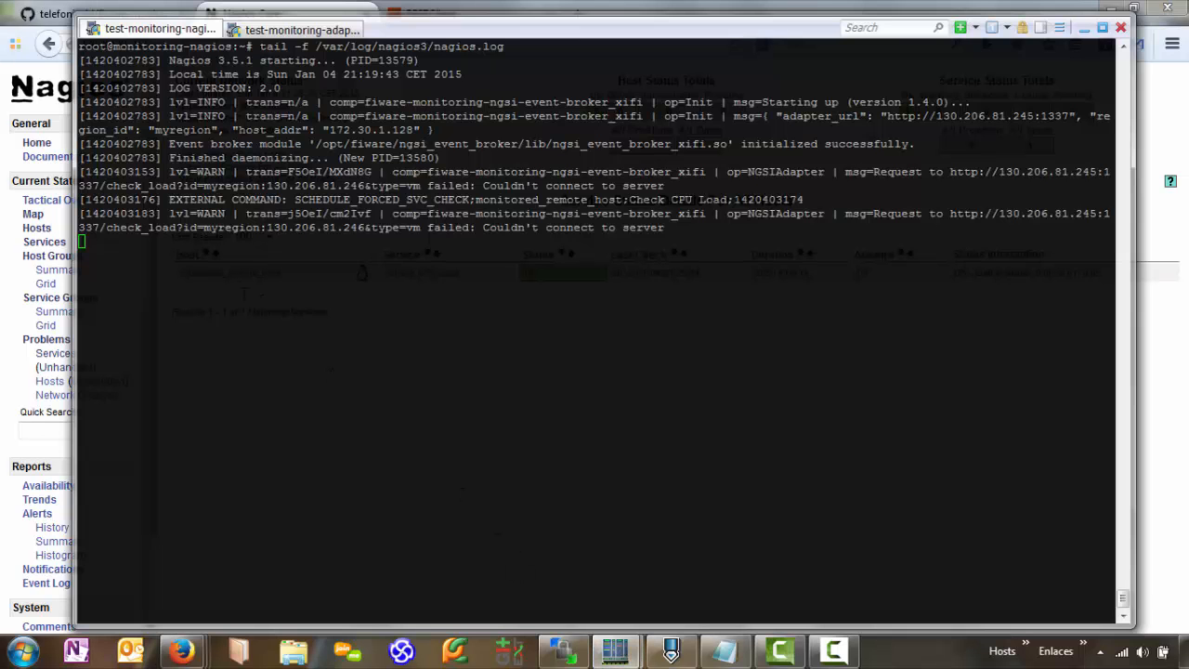
pyautogui.moveTo(81, 215); pyautogui.dragTo(660, 228)
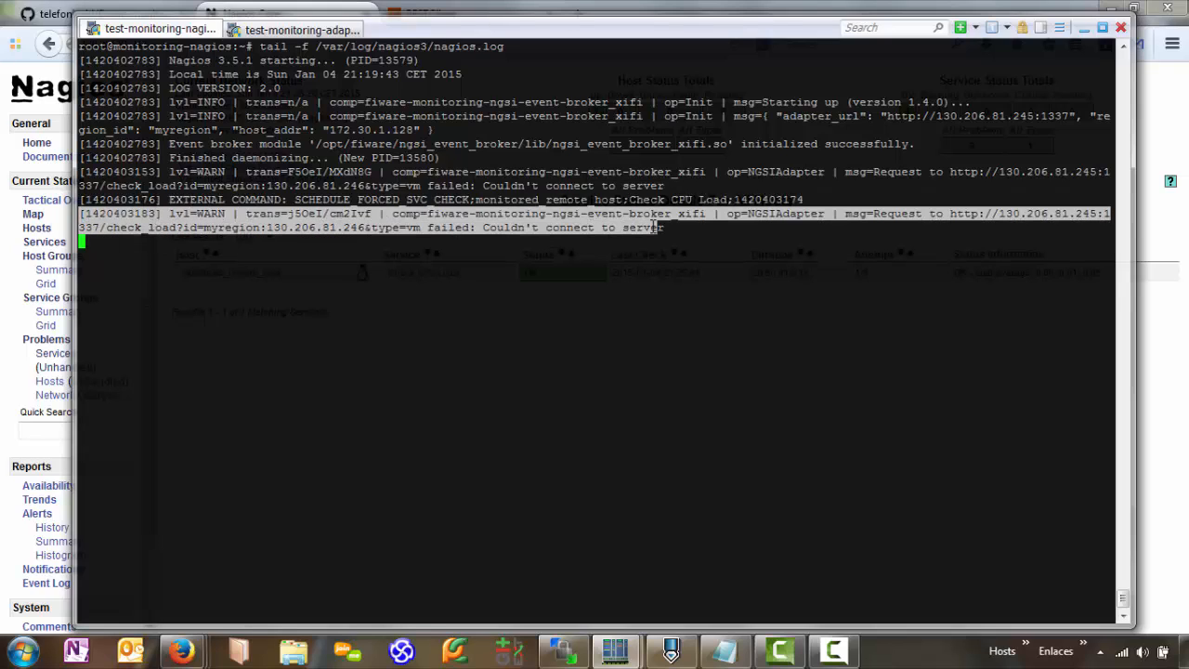
pyautogui.click(558, 228)
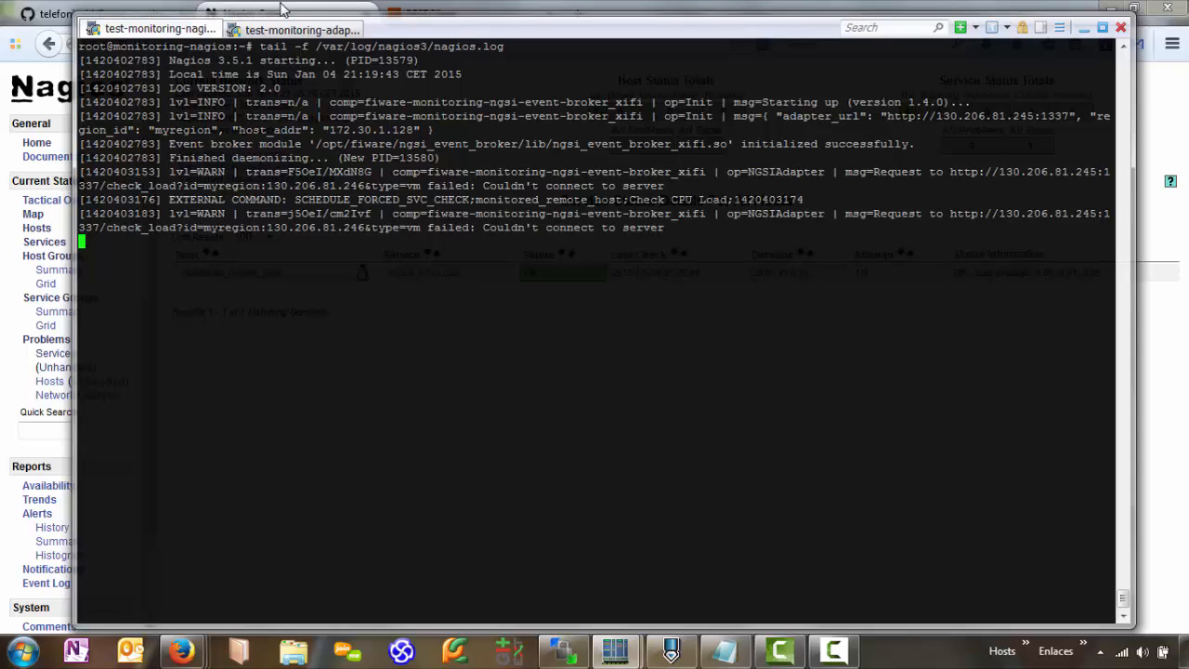
# - In the test-monitoring-adapter terminal session, run "service ngsi_adapter start" from the command history
pyautogui.click(300, 30)
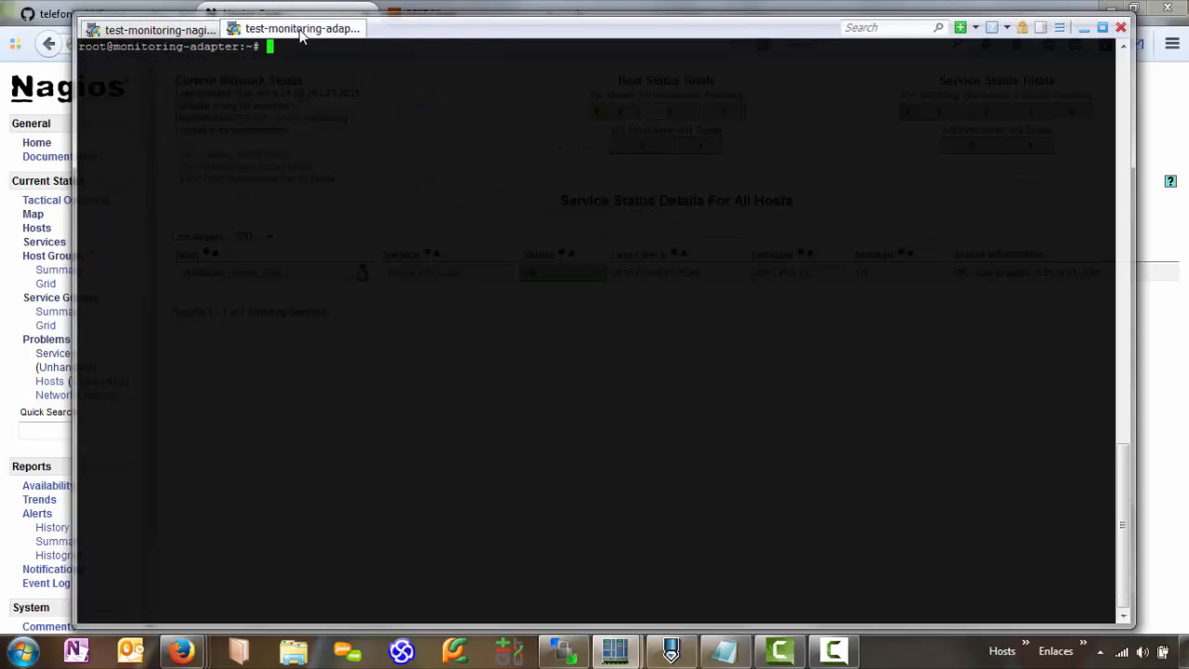
pyautogui.hotkey('ctrl', 'r')
pyautogui.write('star')
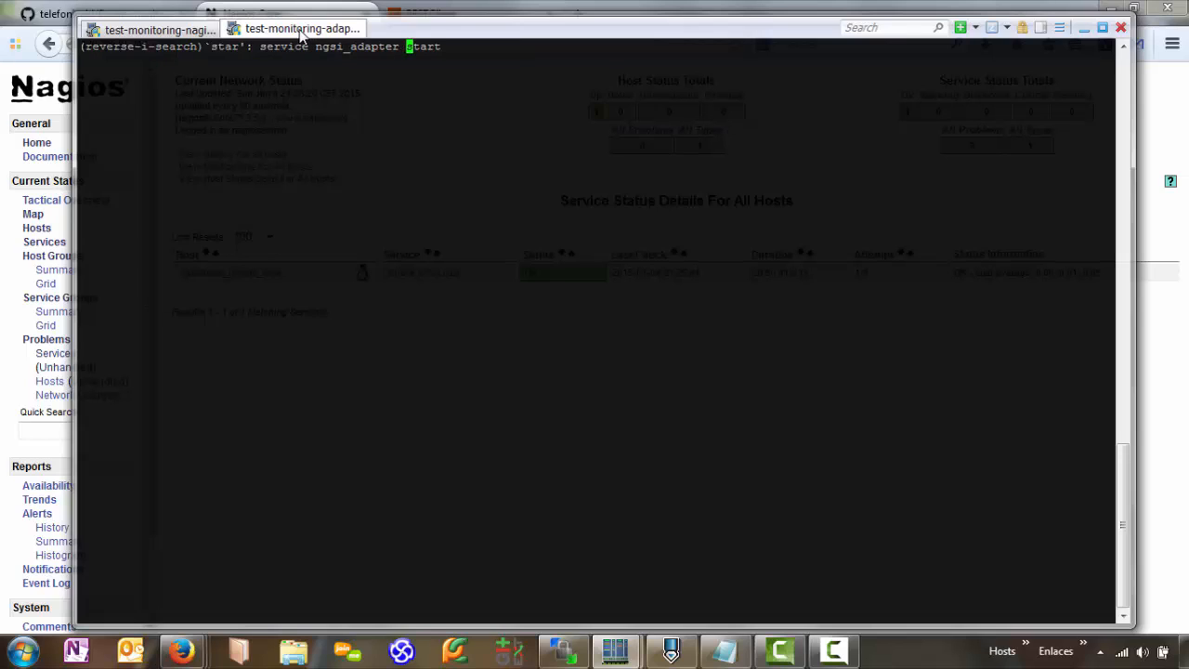
pyautogui.press('Return')
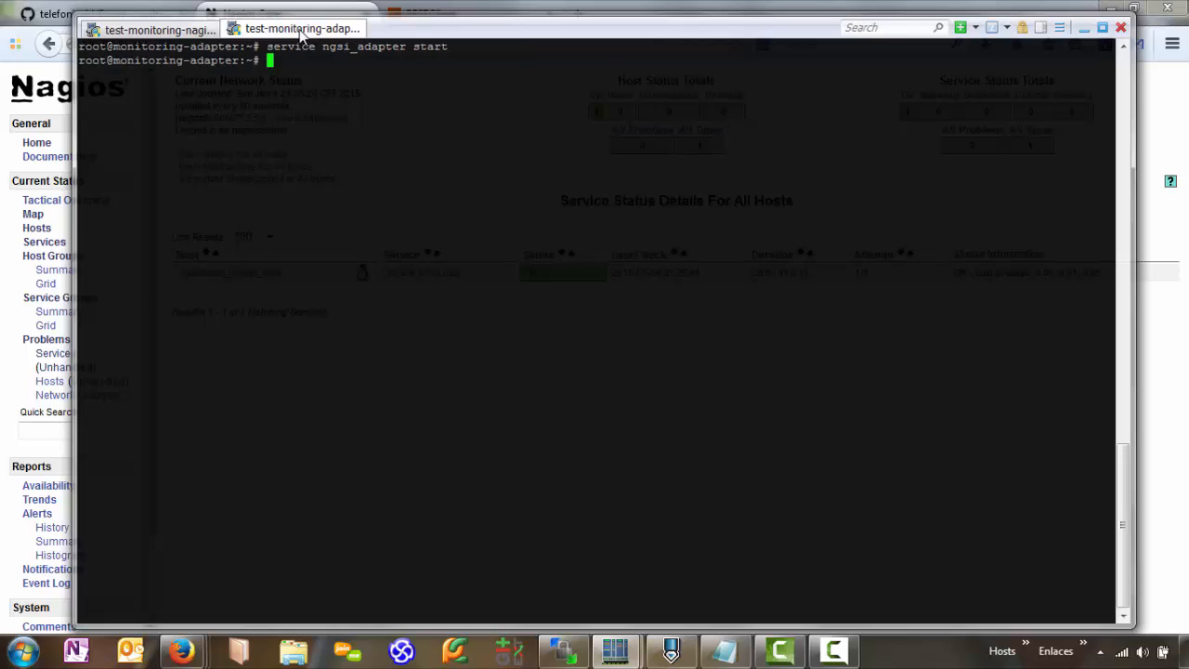
# - Recall and run "tail -f /var/log/ngsi_adapter/ngsi_adapter.log" to follow the adapter log, and examine its server listening message
pyautogui.hotkey('ctrl', 'r')
pyautogui.write('tail')
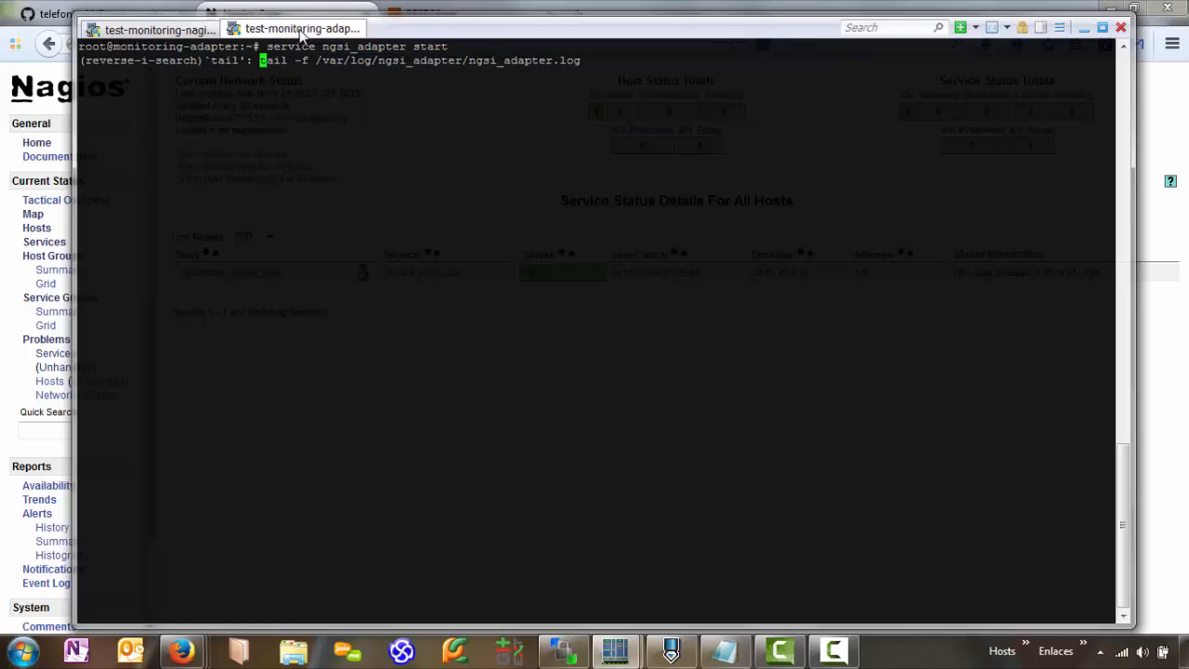
pyautogui.press('Return')
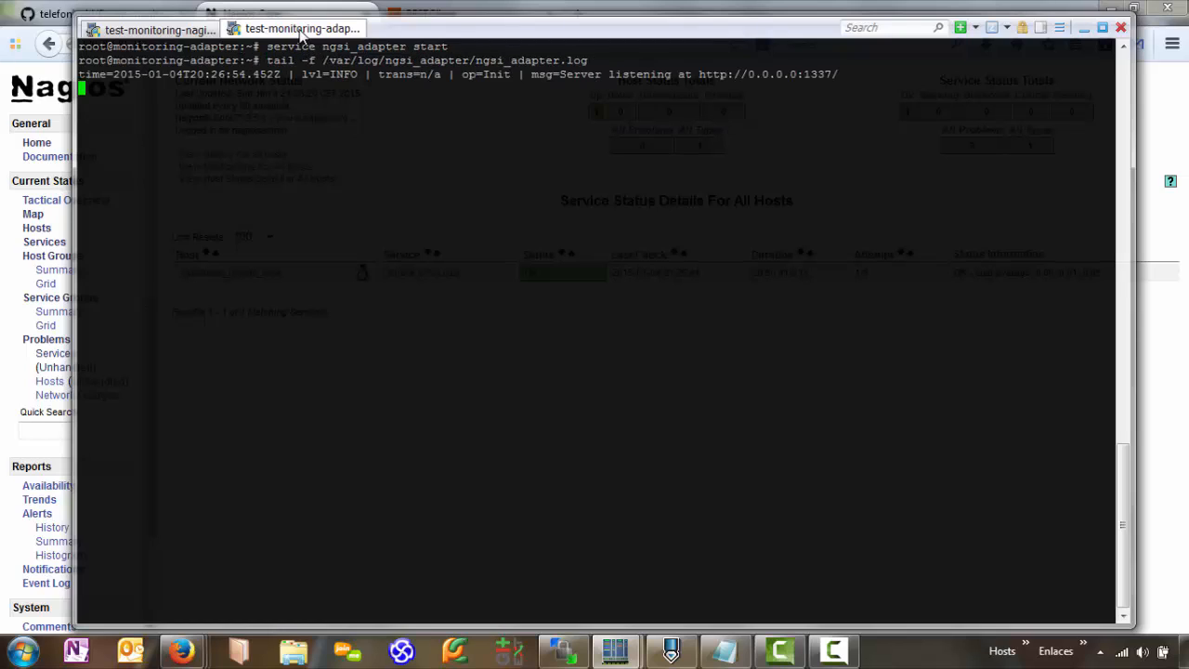
pyautogui.moveTo(1111, 74); pyautogui.dragTo(538, 77)
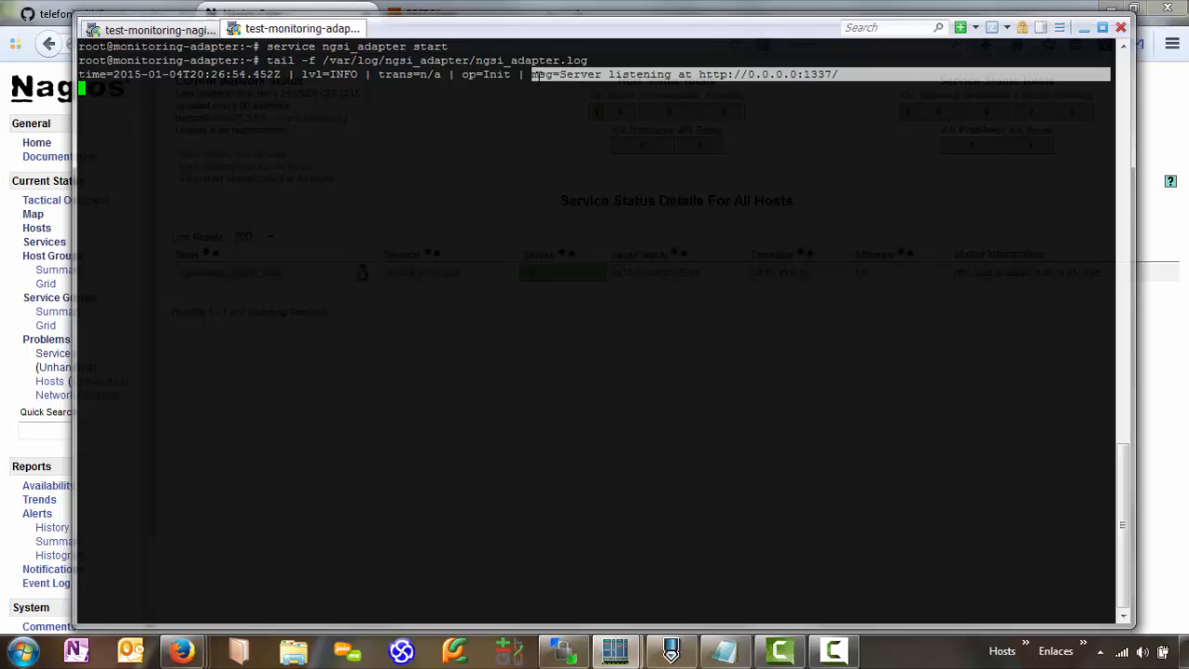
# - Back in Nagios Core, force another check of the Check CPU Load service on monitored_remote_host and reopen the services list
pyautogui.click(177, 32)
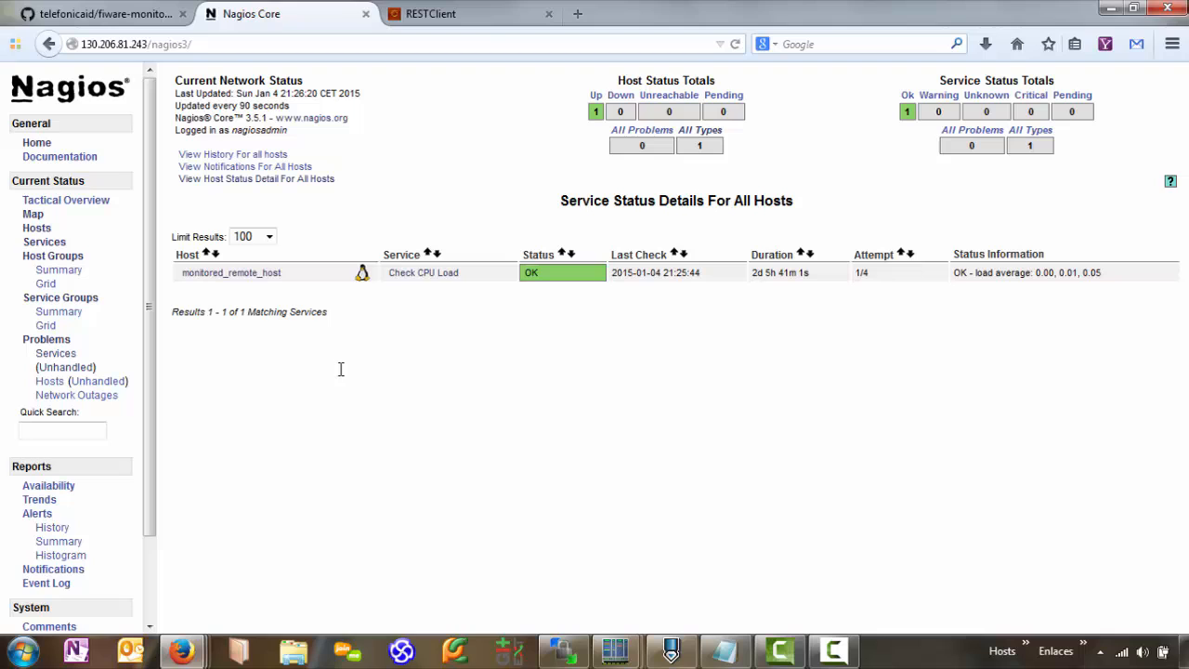
pyautogui.click(435, 274)
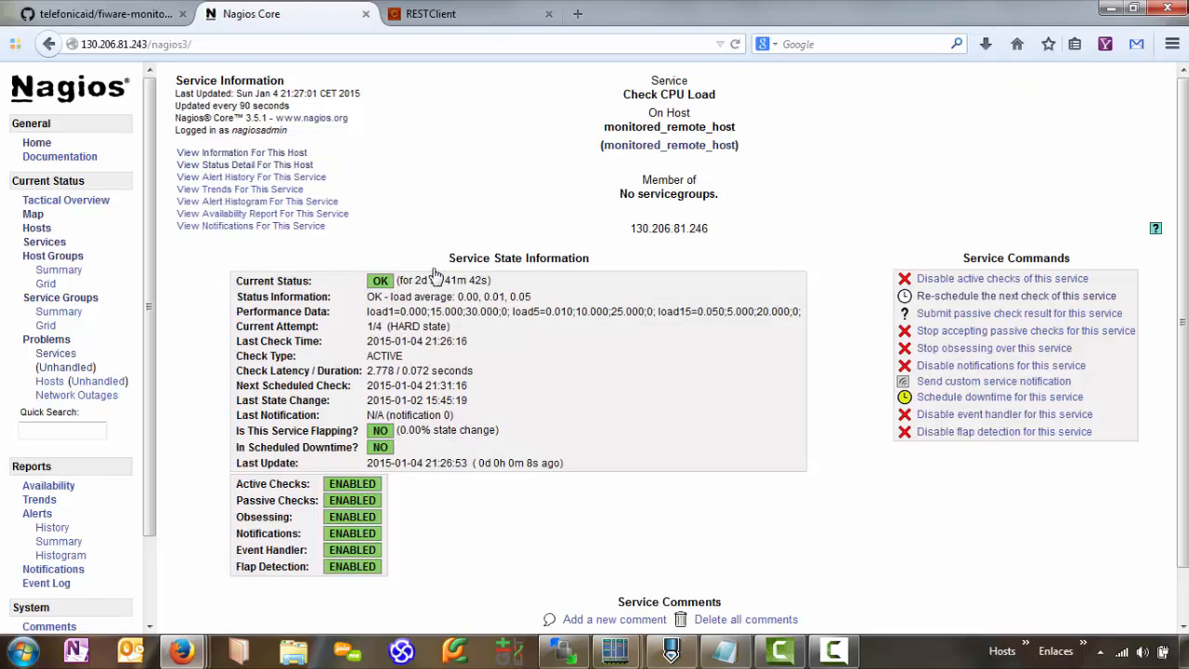
pyautogui.click(946, 297)
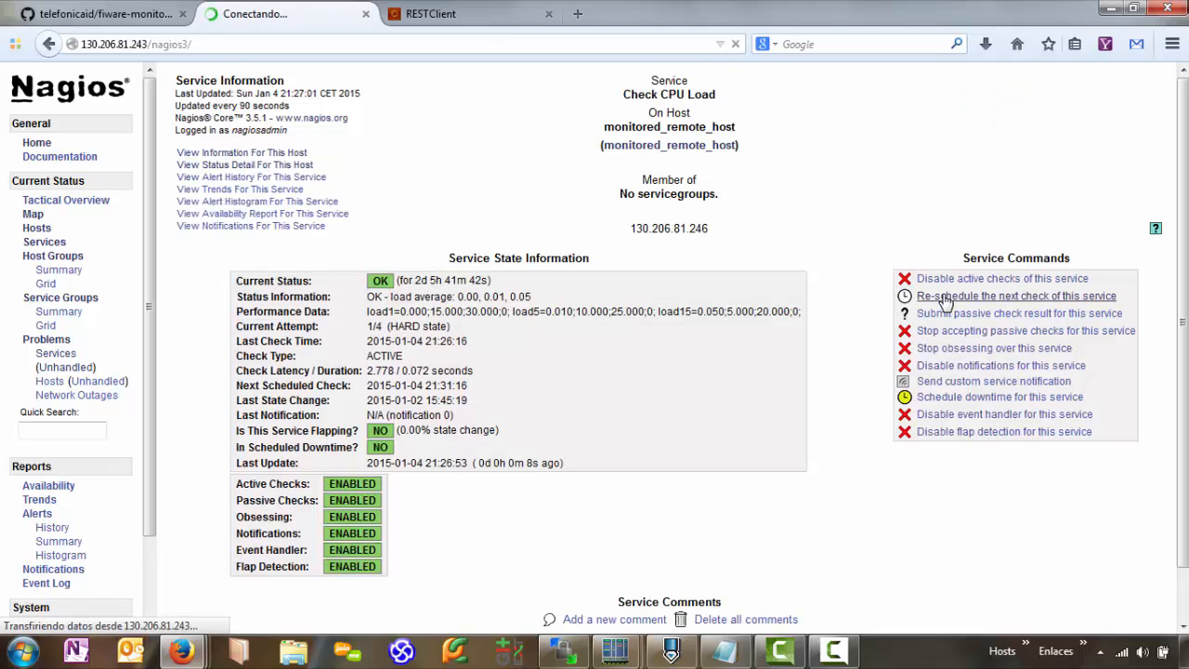
pyautogui.click(462, 320)
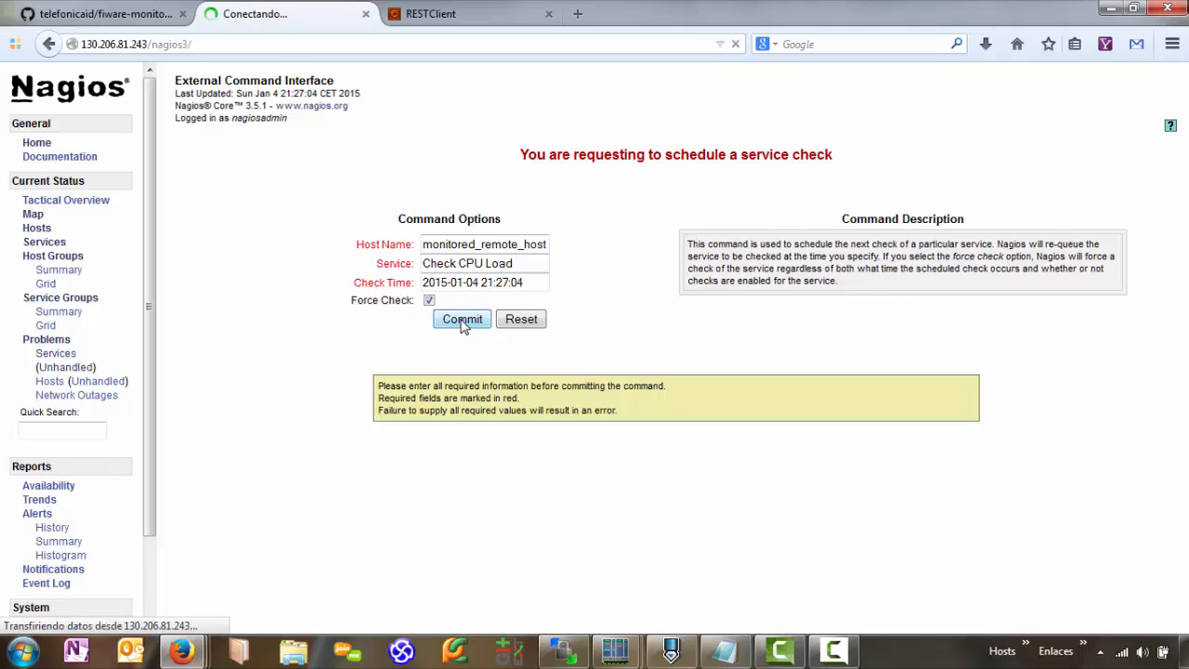
pyautogui.click(389, 230)
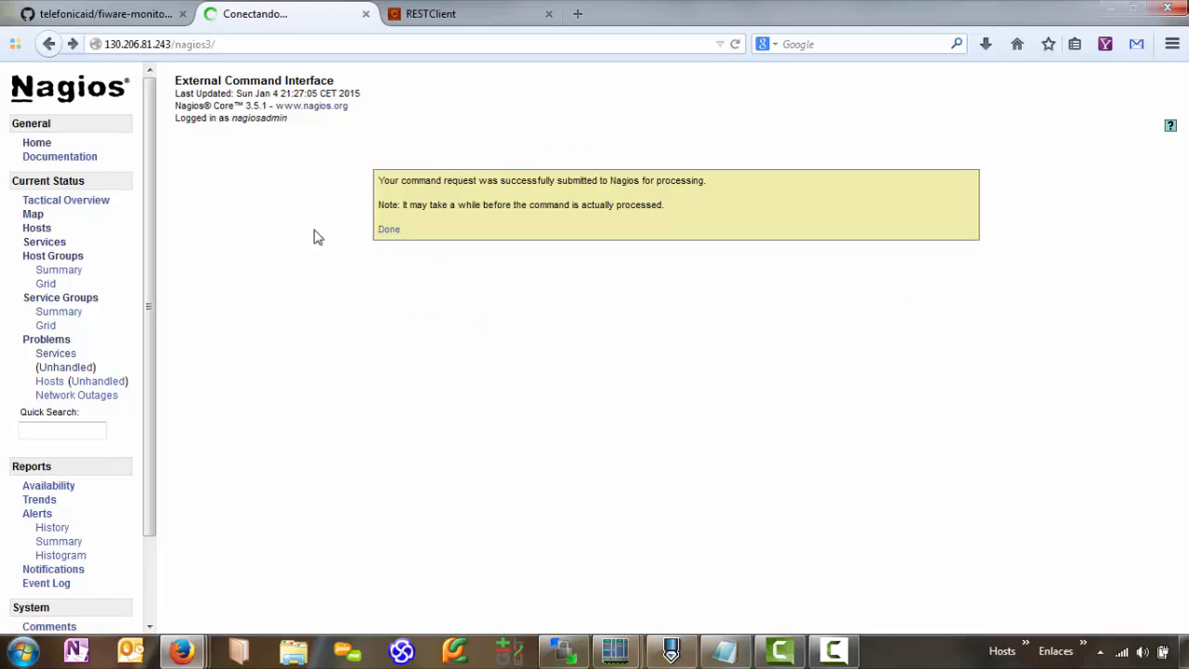
pyautogui.click(51, 243)
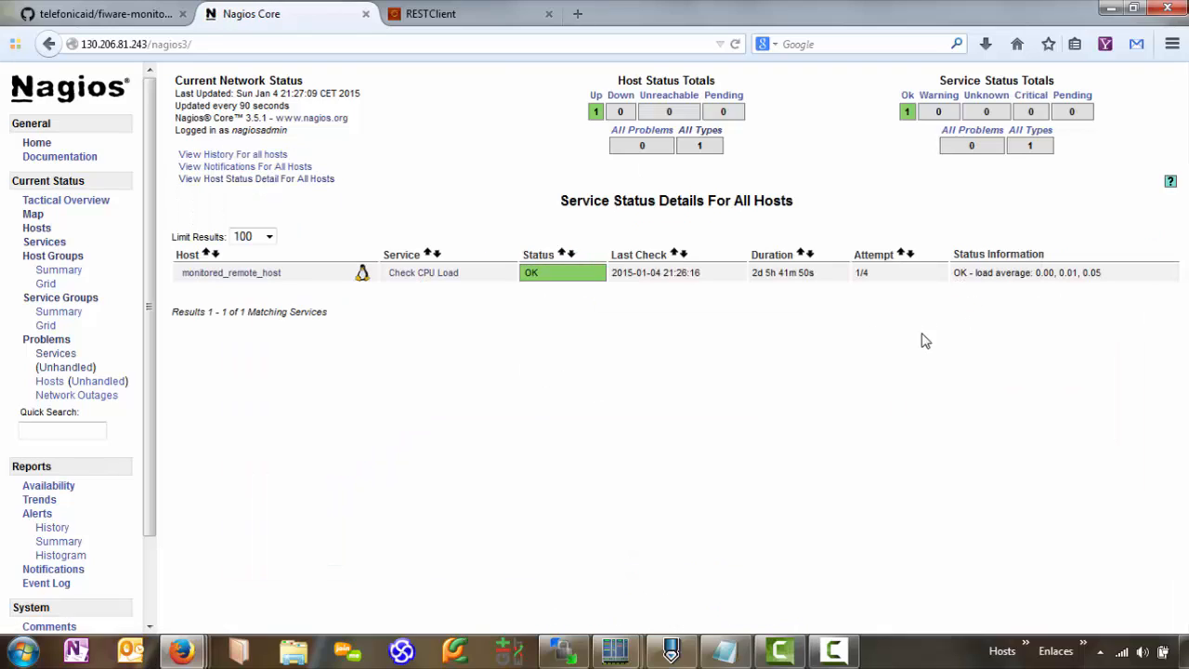
# - In the test-monitoring-nagios terminal, examine the newest NGSIAdapter log entry, including the adapter URL, check_load resource, id and type parameters
pyautogui.moveTo(614, 655)
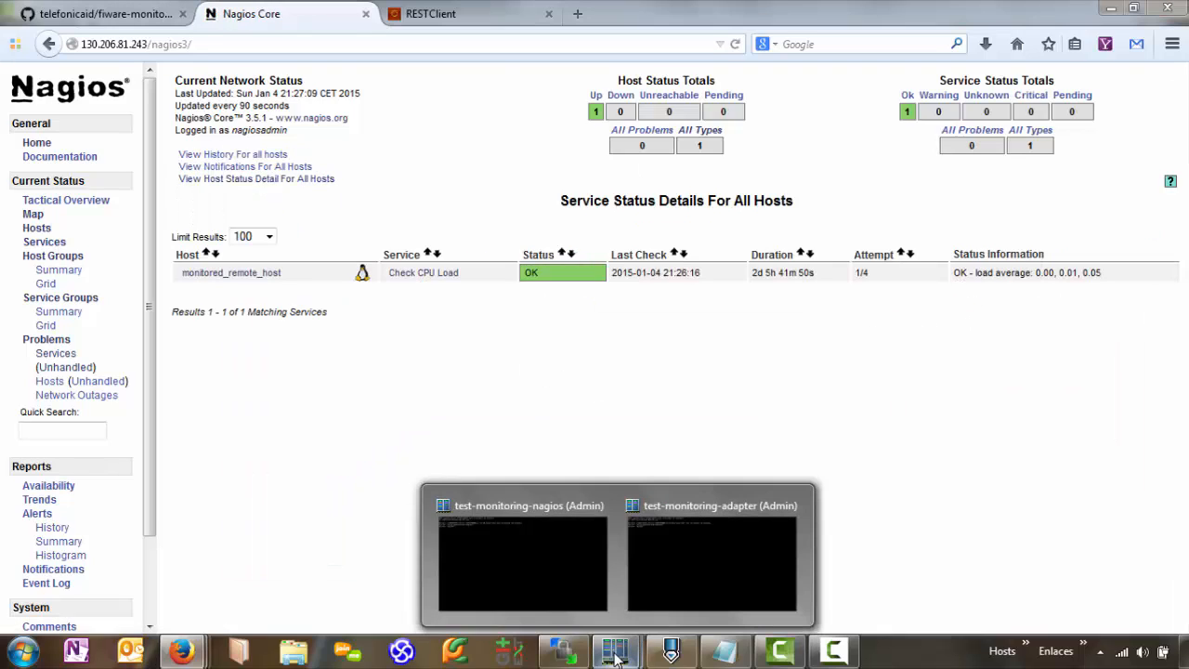
pyautogui.click(516, 576)
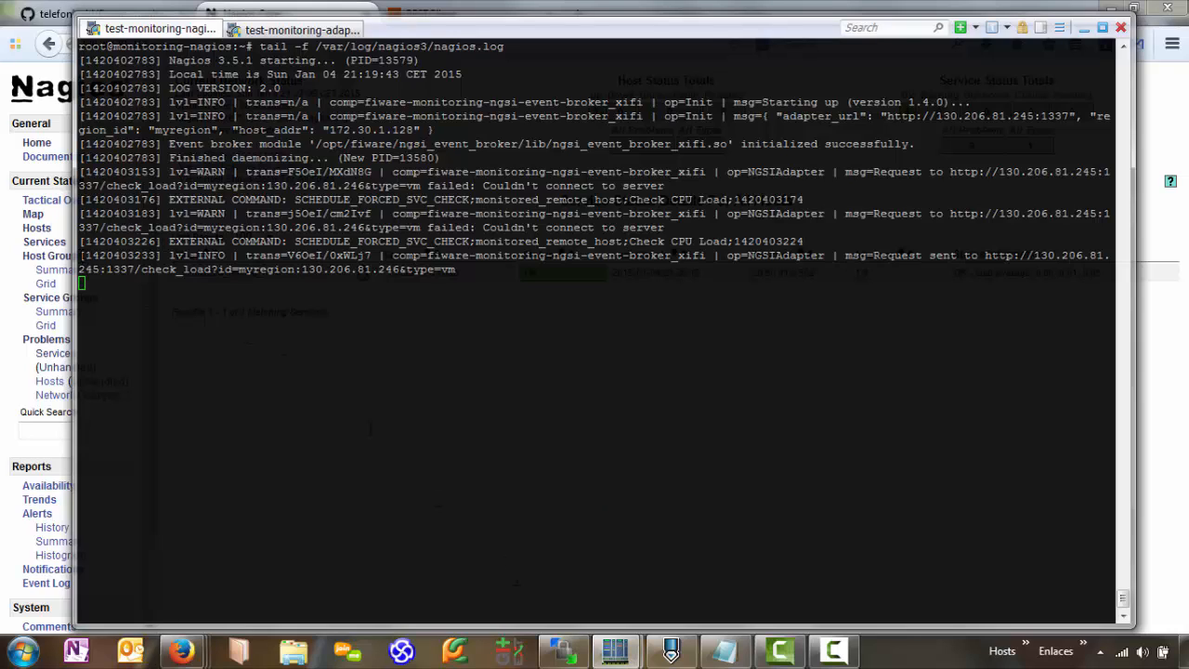
pyautogui.moveTo(81, 256); pyautogui.dragTo(510, 269)
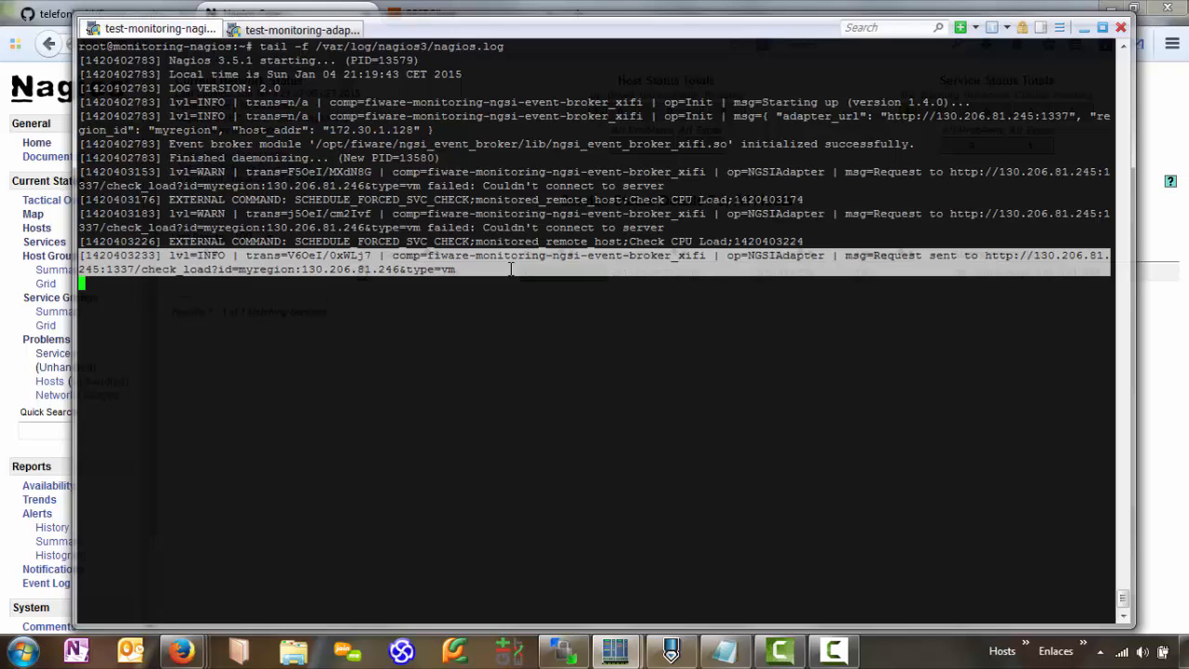
pyautogui.doubleClick(772, 256)
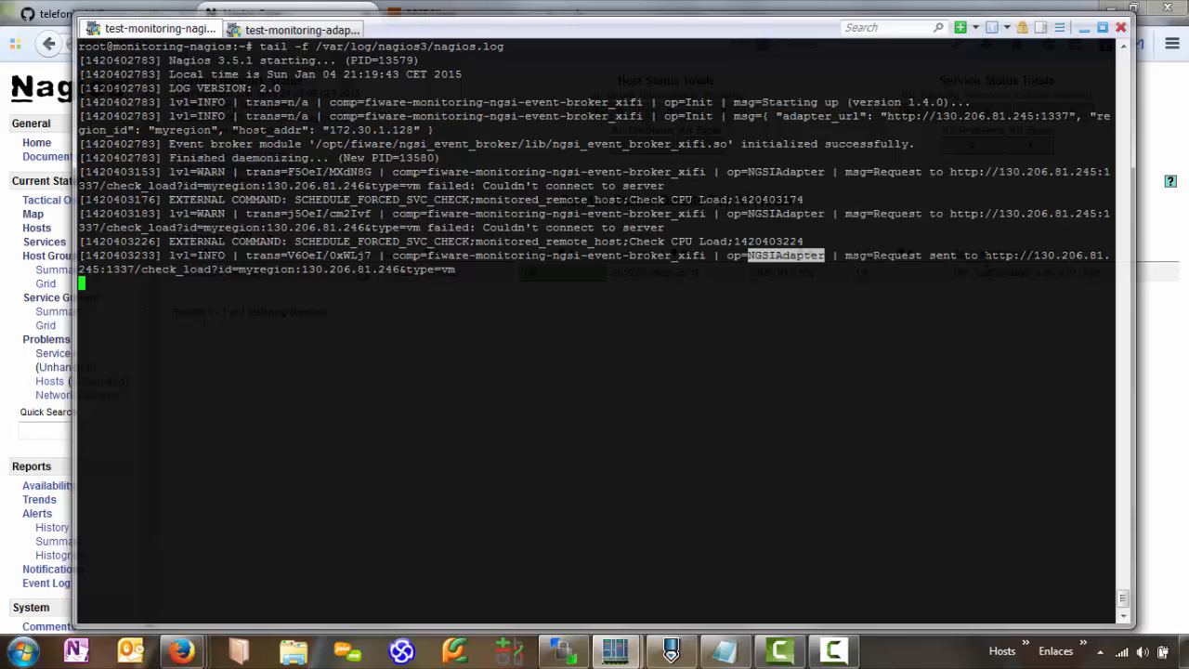
pyautogui.moveTo(985, 255); pyautogui.dragTo(133, 270)
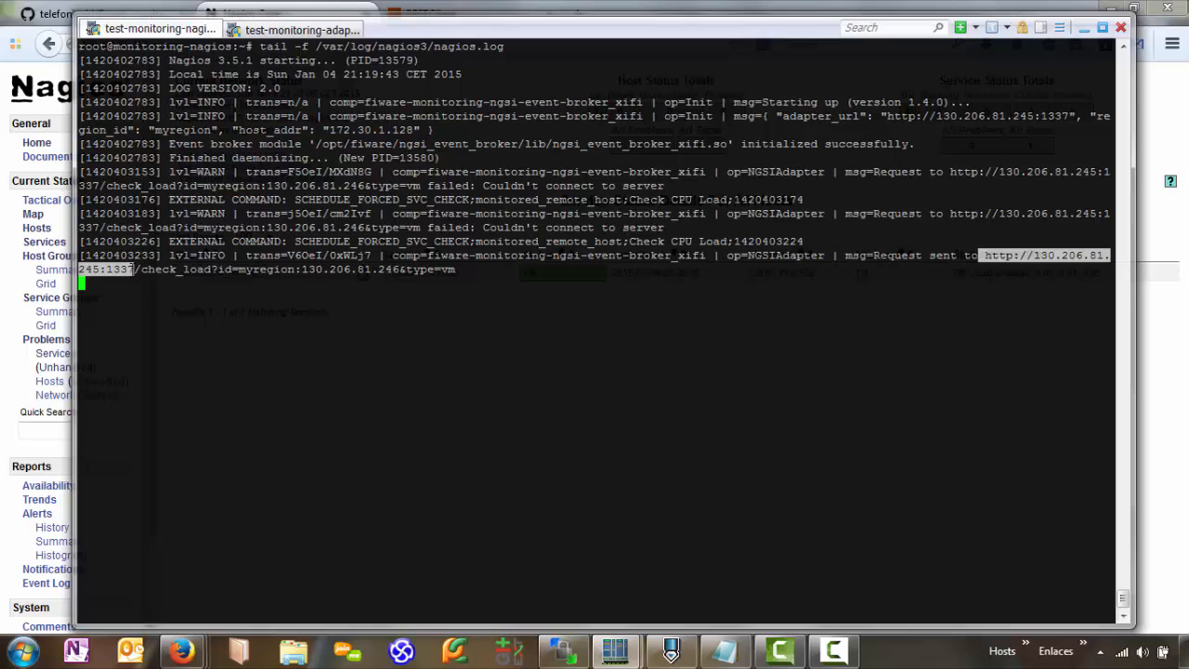
pyautogui.moveTo(105, 269); pyautogui.dragTo(212, 269)
pyautogui.click(158, 270)
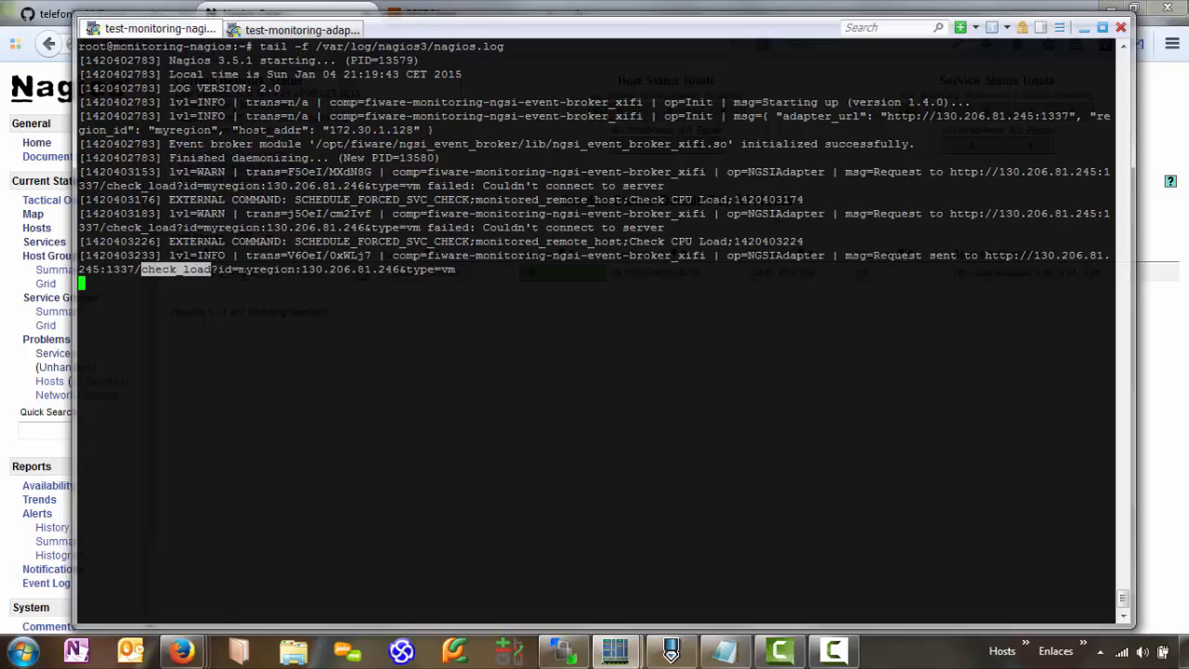
pyautogui.moveTo(239, 270); pyautogui.dragTo(398, 270)
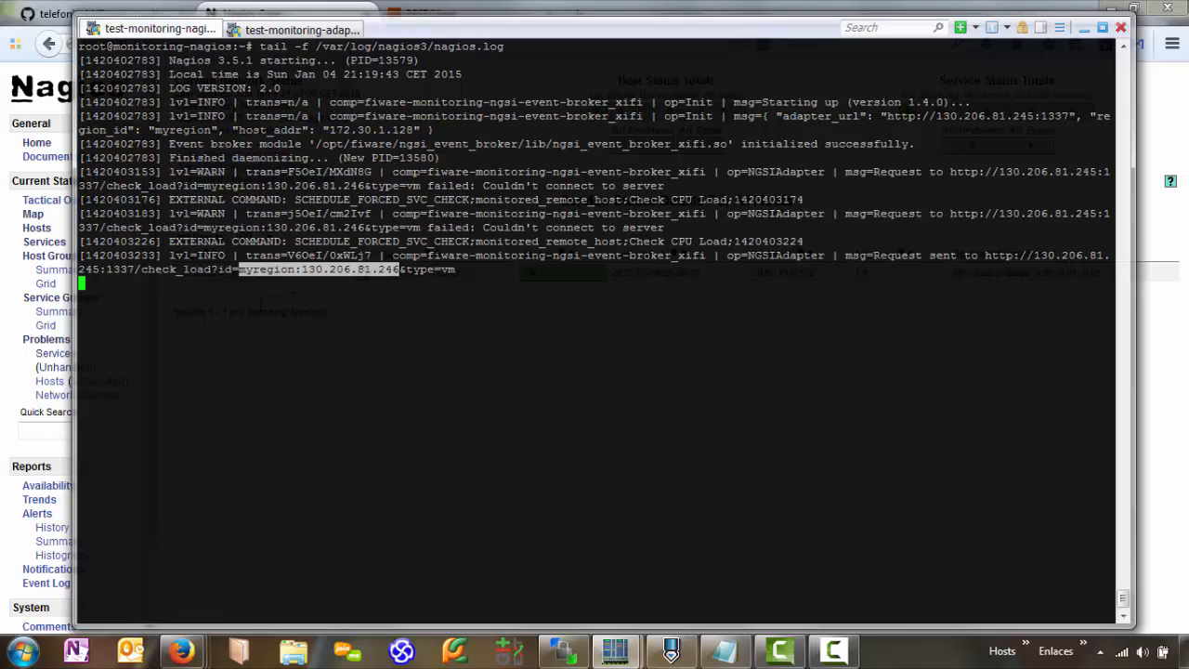
pyautogui.doubleClick(263, 269)
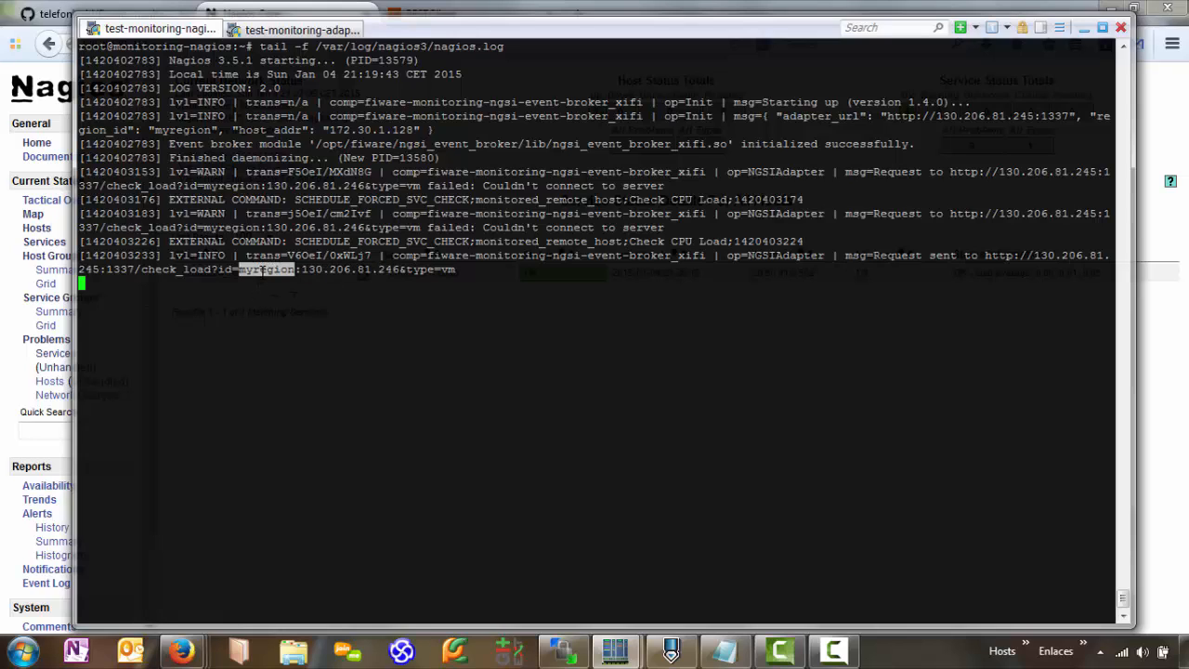
pyautogui.doubleClick(323, 270)
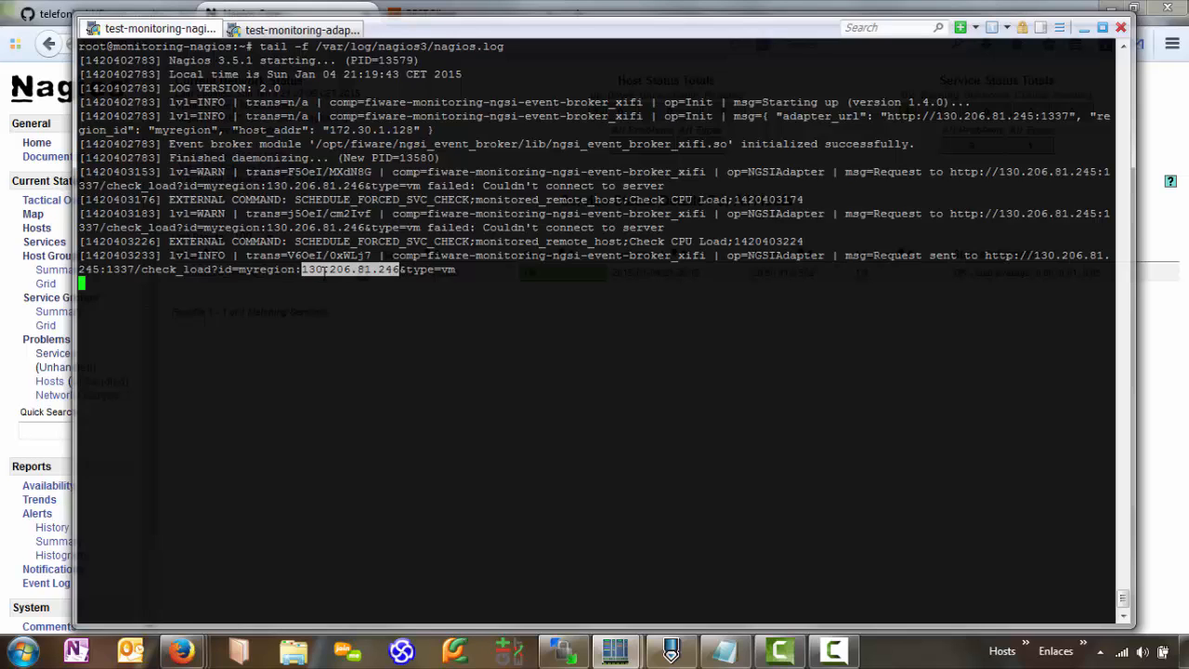
pyautogui.moveTo(449, 278); pyautogui.dragTo(409, 271)
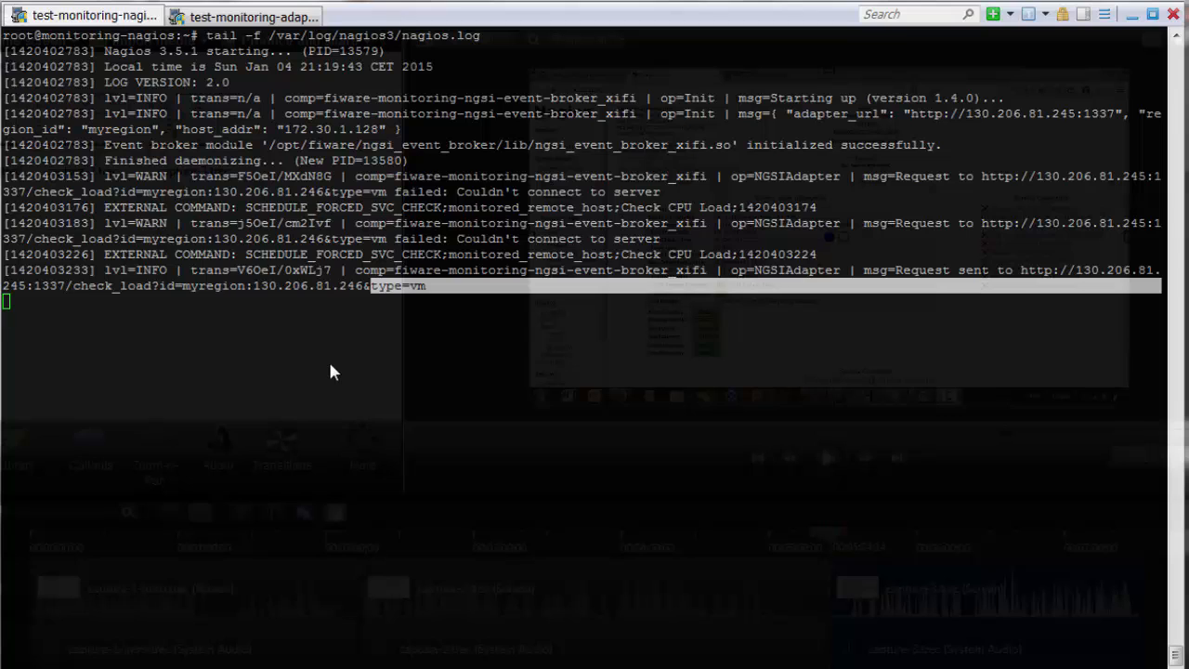
# - In the test-monitoring-adapter terminal, examine the UpdateContext log entries, including the entity id and the cpuLoadPct attribute with its value
pyautogui.click(255, 16)
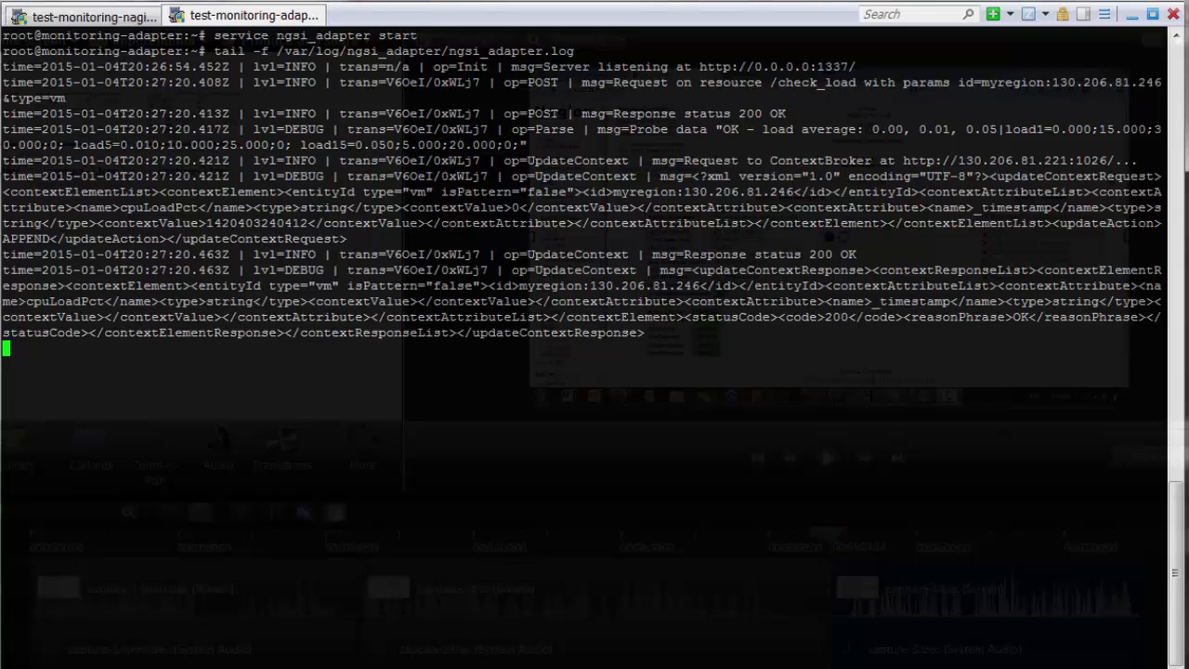
pyautogui.moveTo(3, 160); pyautogui.dragTo(695, 336)
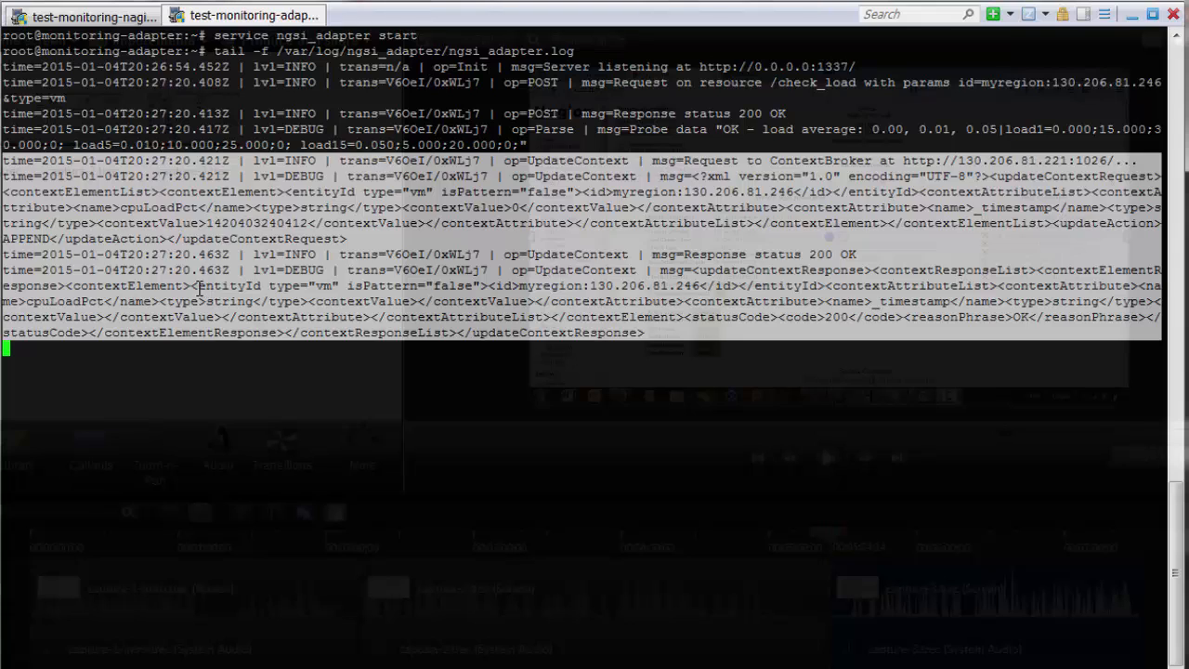
pyautogui.moveTo(190, 287); pyautogui.dragTo(705, 287)
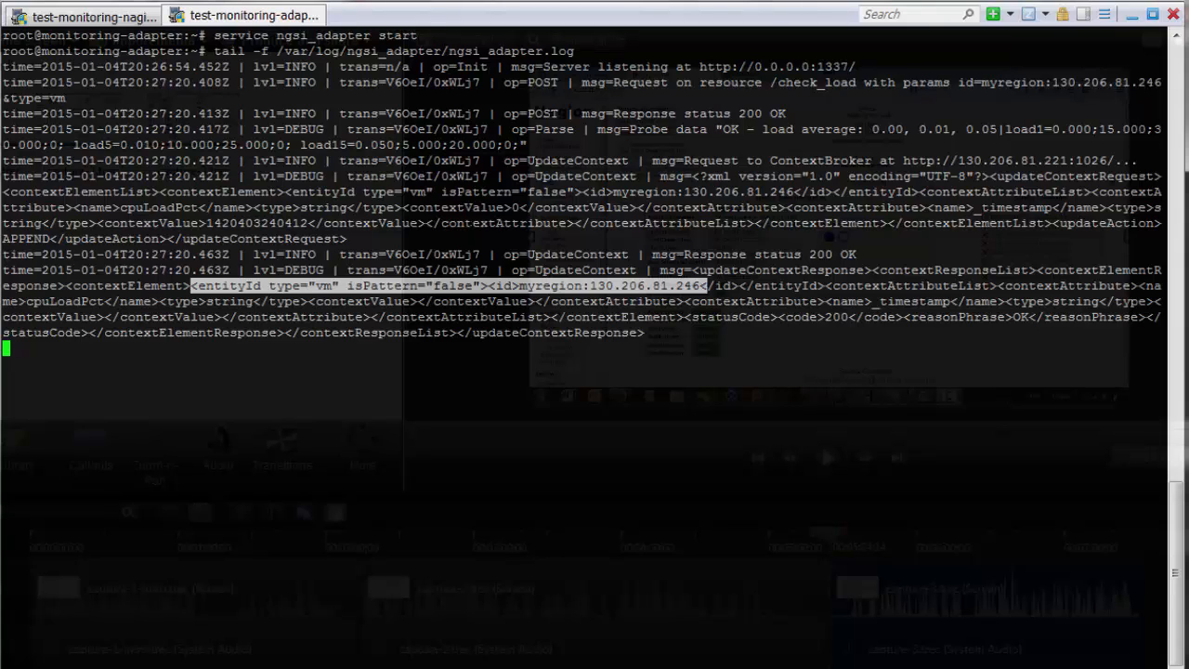
pyautogui.moveTo(120, 209); pyautogui.dragTo(206, 209)
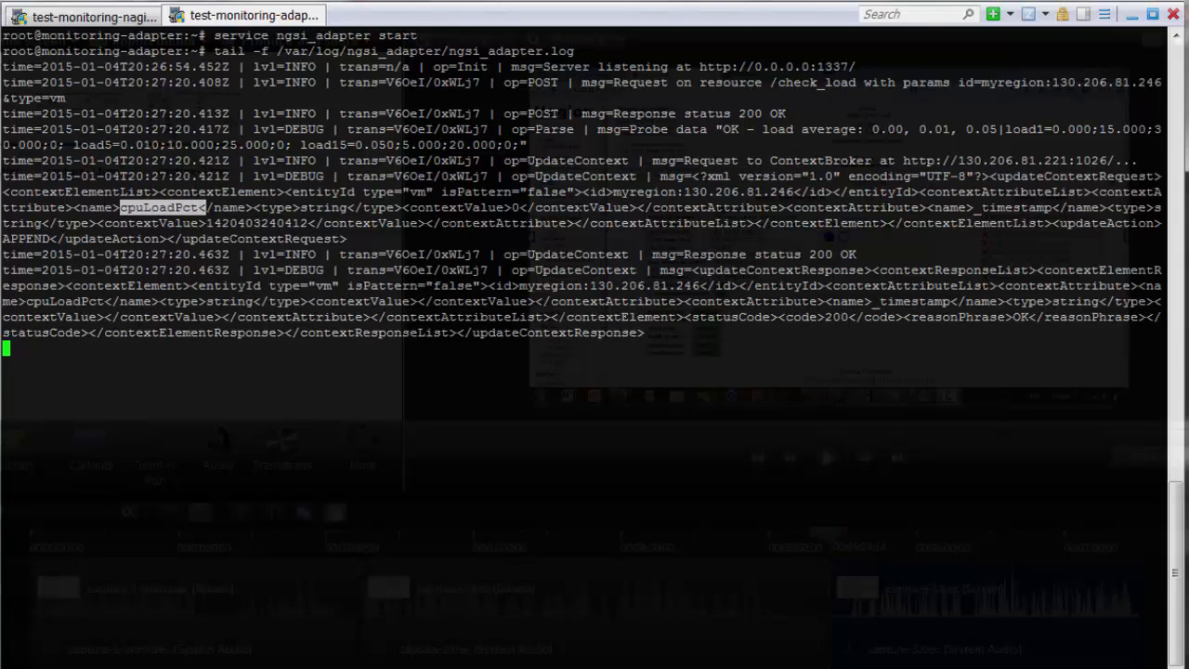
pyautogui.moveTo(505, 208); pyautogui.dragTo(526, 208)
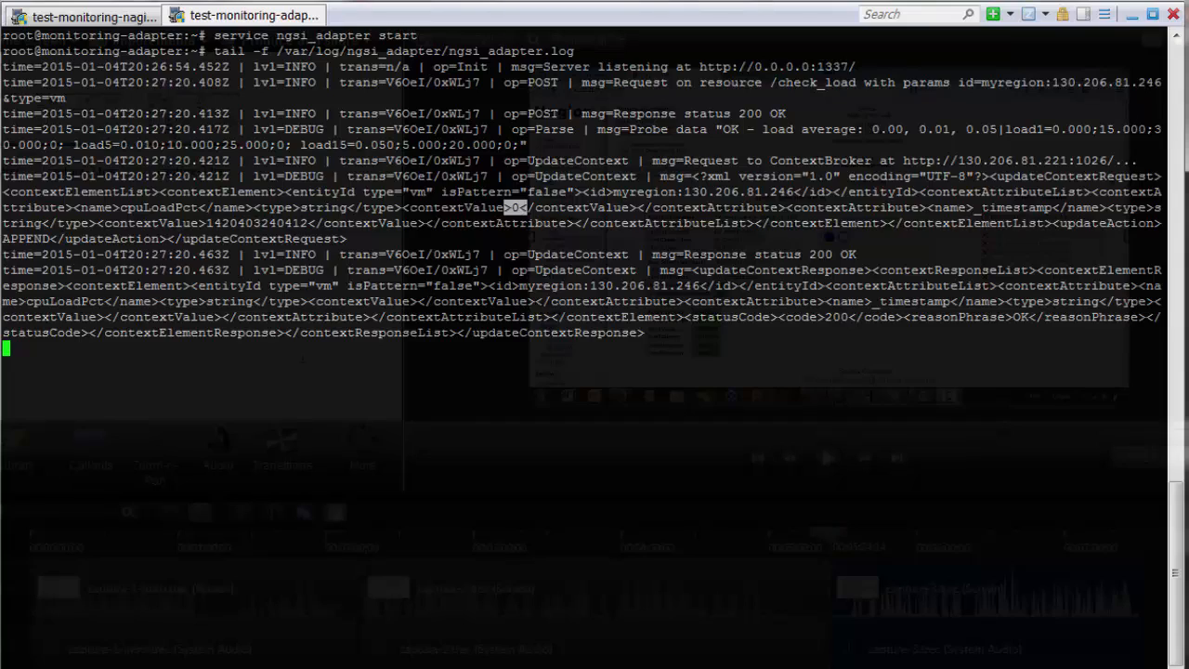
# - Switch to RESTClient in Firefox, send the prepared queryContext request for physicalhost entities, and show the raw response body
pyautogui.moveTo(182, 650)
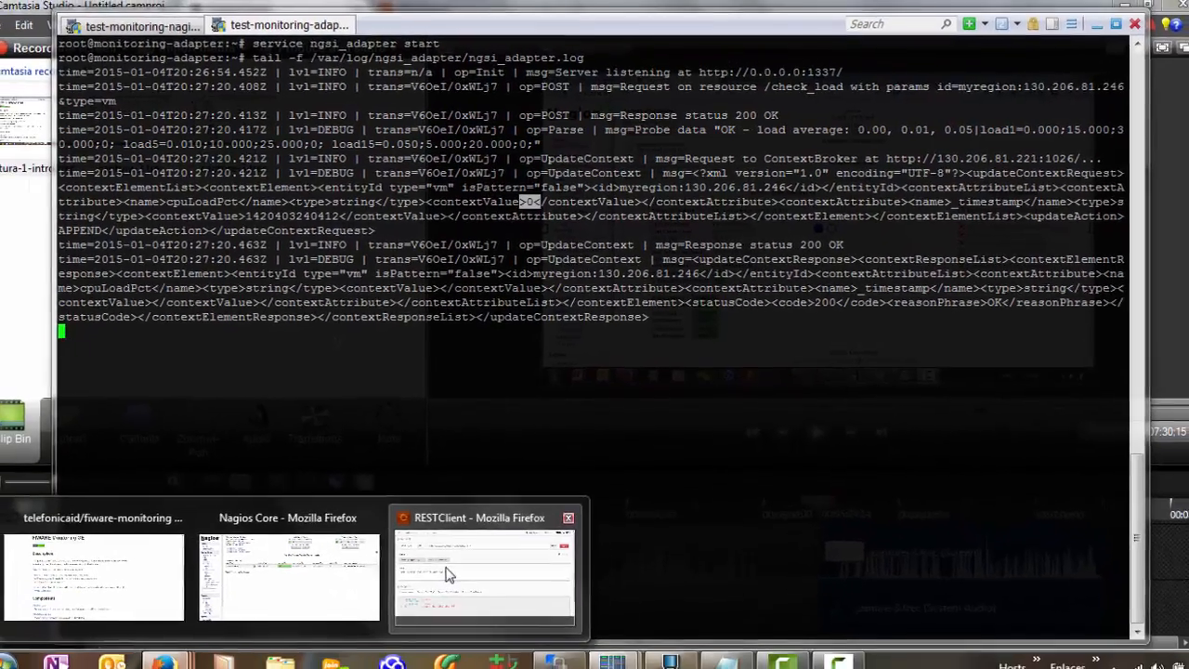
pyautogui.click(453, 553)
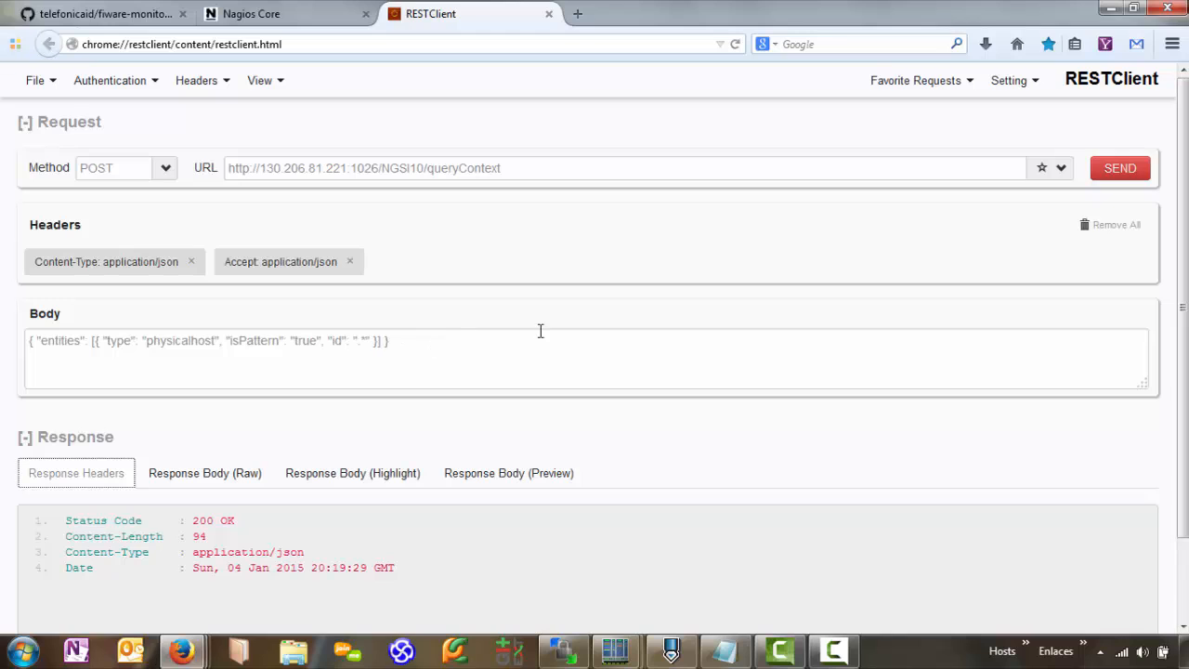
pyautogui.click(1120, 169)
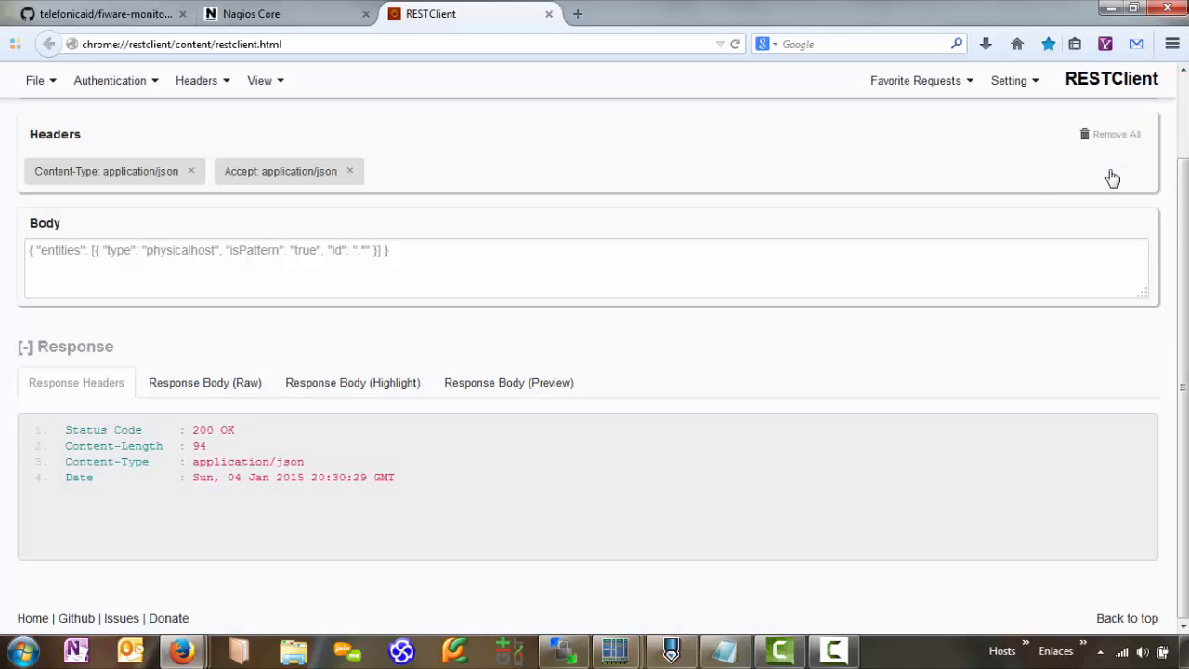
pyautogui.click(184, 388)
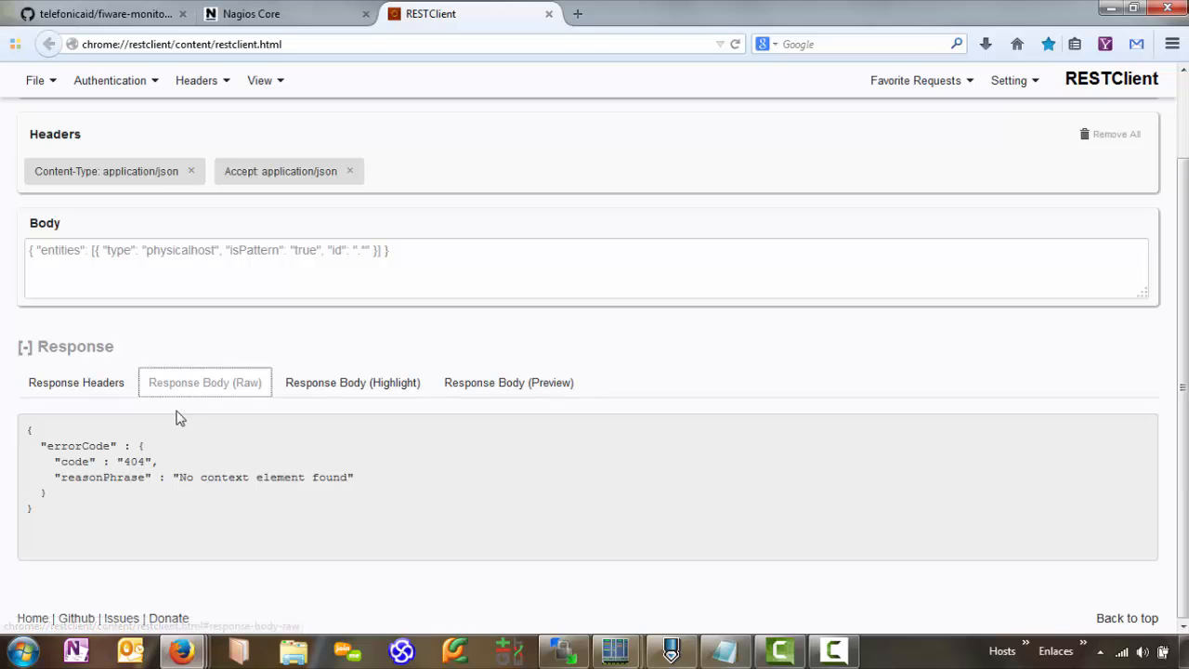
# - Change the entity type in the request body to "vm" and resend the queryContext request
pyautogui.click(147, 249)
pyautogui.hotkey('ctrl', 'a')
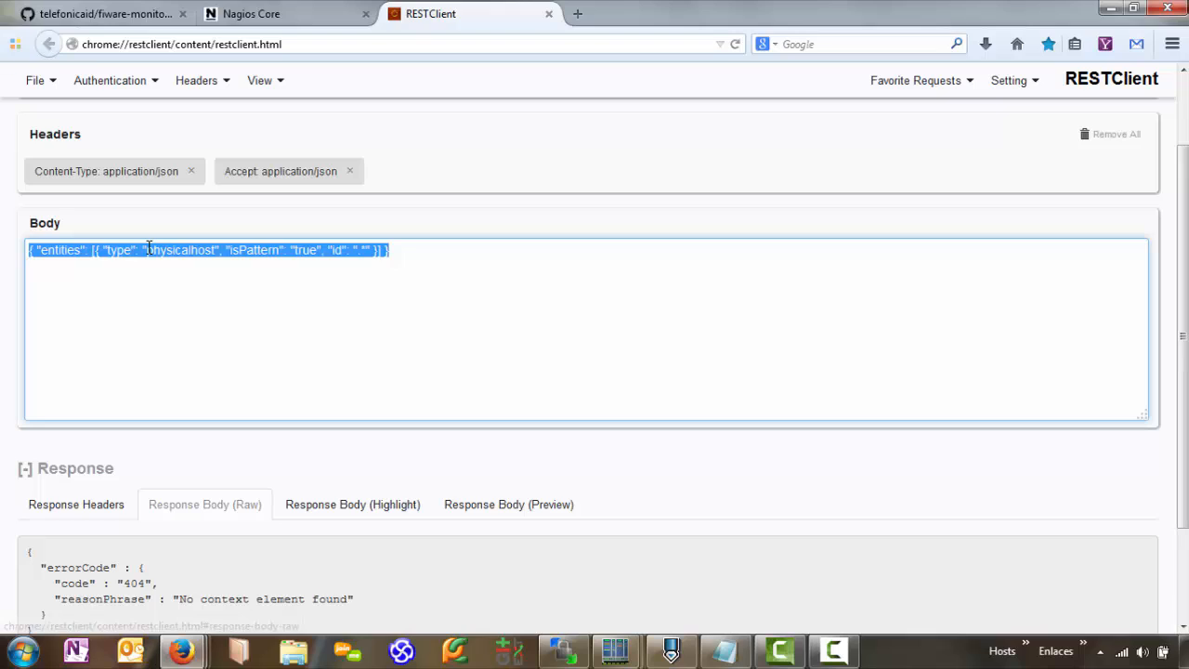
pyautogui.click(166, 249)
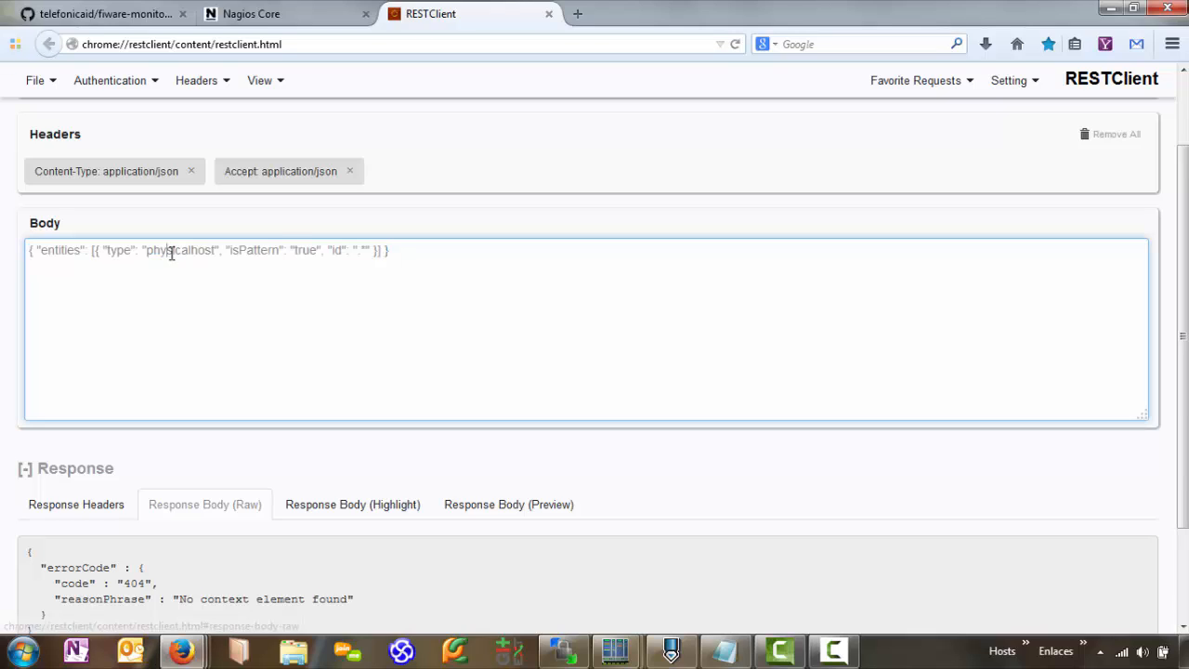
pyautogui.doubleClick(171, 251)
pyautogui.write('vm')
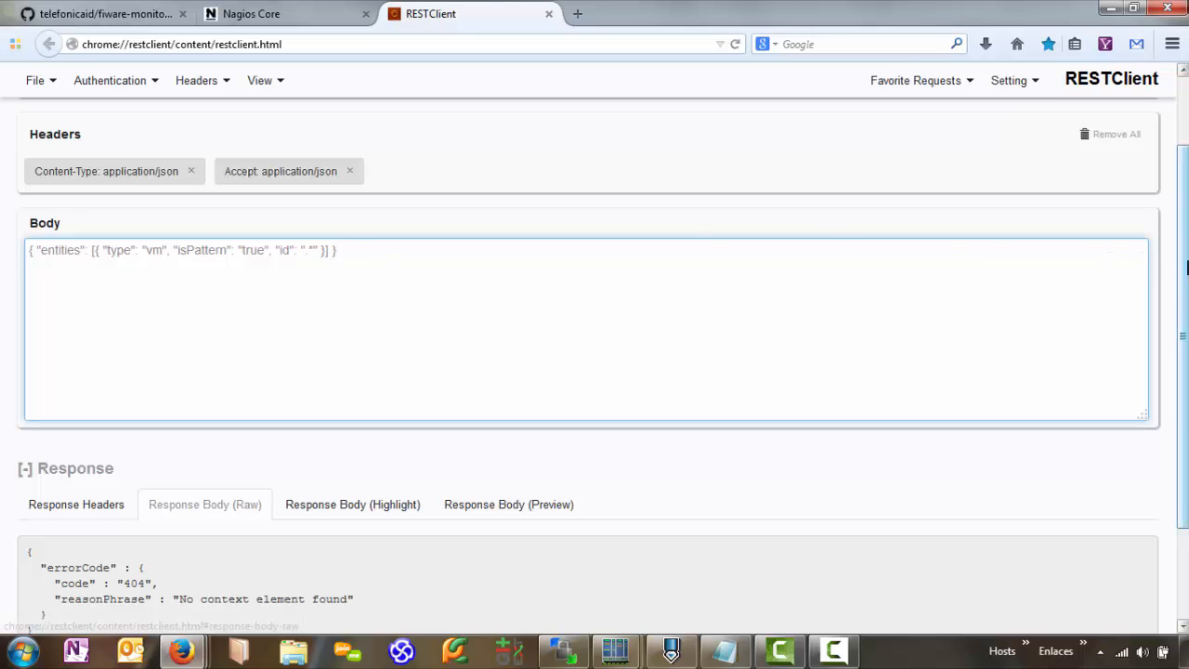
pyautogui.moveTo(1184, 209); pyautogui.dragTo(1161, 165)
pyautogui.click(1119, 169)
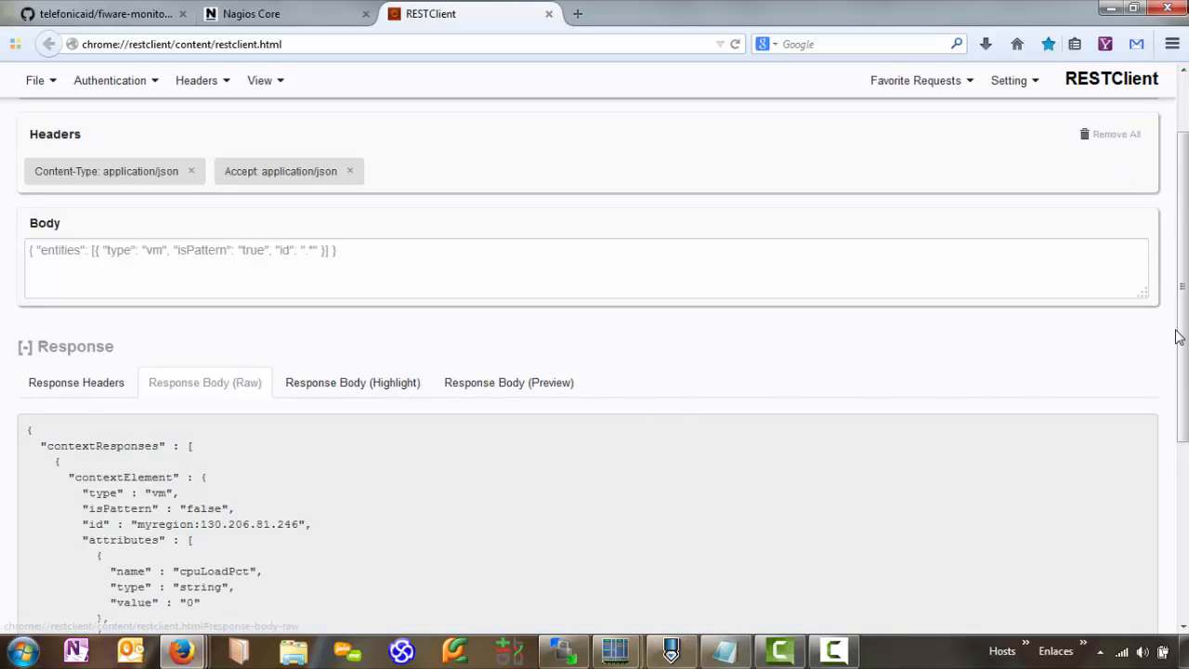
# - Examine the entity id, cpuLoadPct attribute name and its value in the raw response body
pyautogui.moveTo(1184, 328); pyautogui.dragTo(1185, 493)
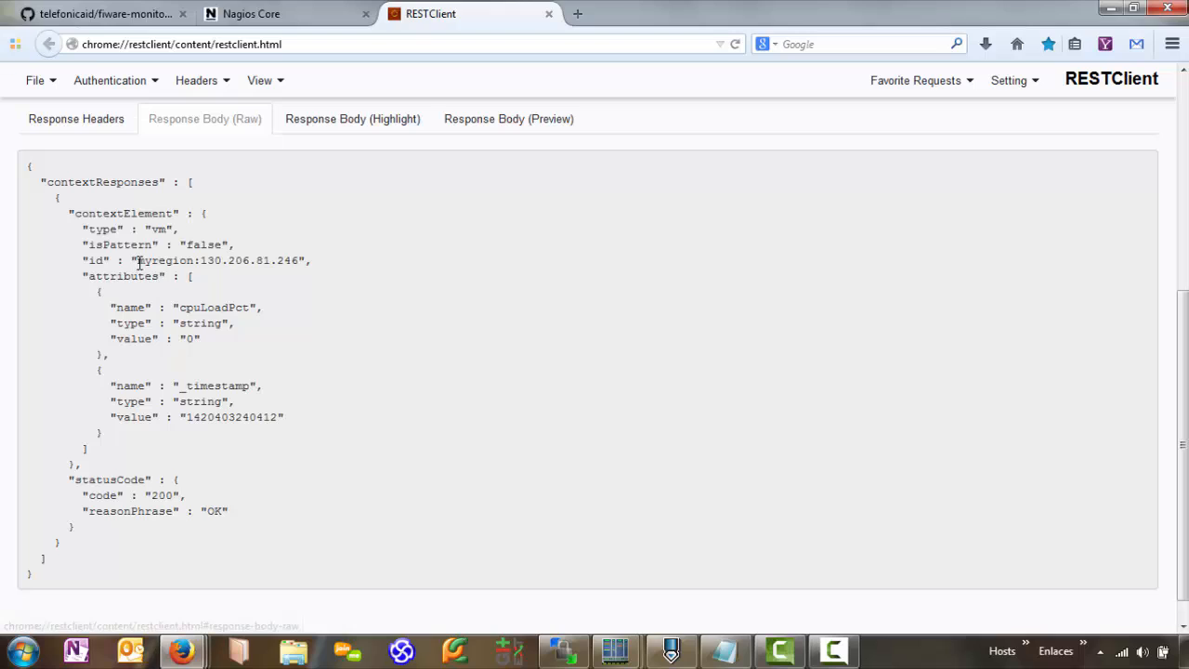
pyautogui.moveTo(138, 261); pyautogui.dragTo(302, 261)
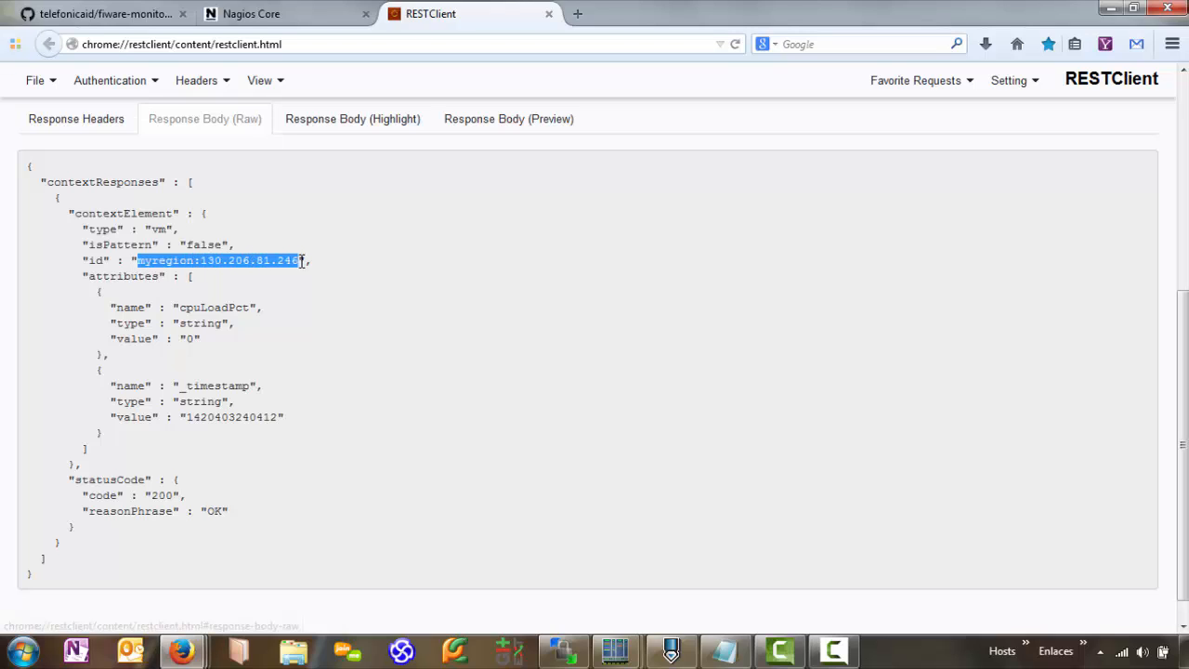
pyautogui.moveTo(180, 308); pyautogui.dragTo(248, 311)
pyautogui.moveTo(184, 339); pyautogui.dragTo(197, 340)
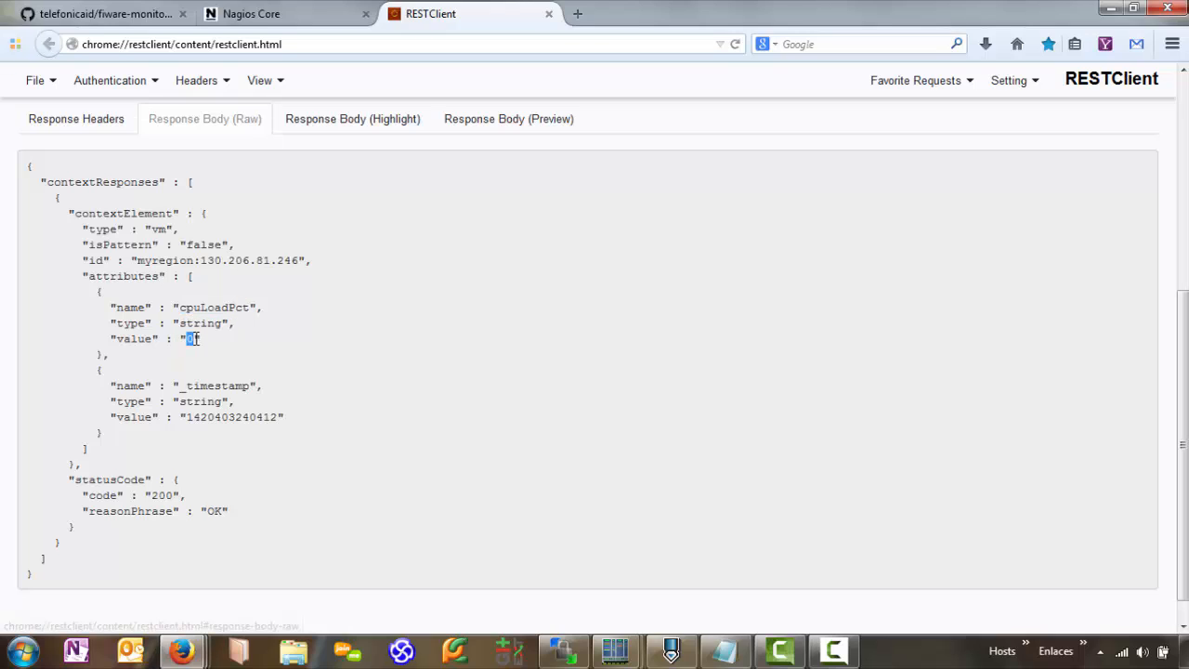
# - Examine the _timestamp attribute's value and the entity type in the raw response body
pyautogui.moveTo(284, 417); pyautogui.dragTo(172, 418)
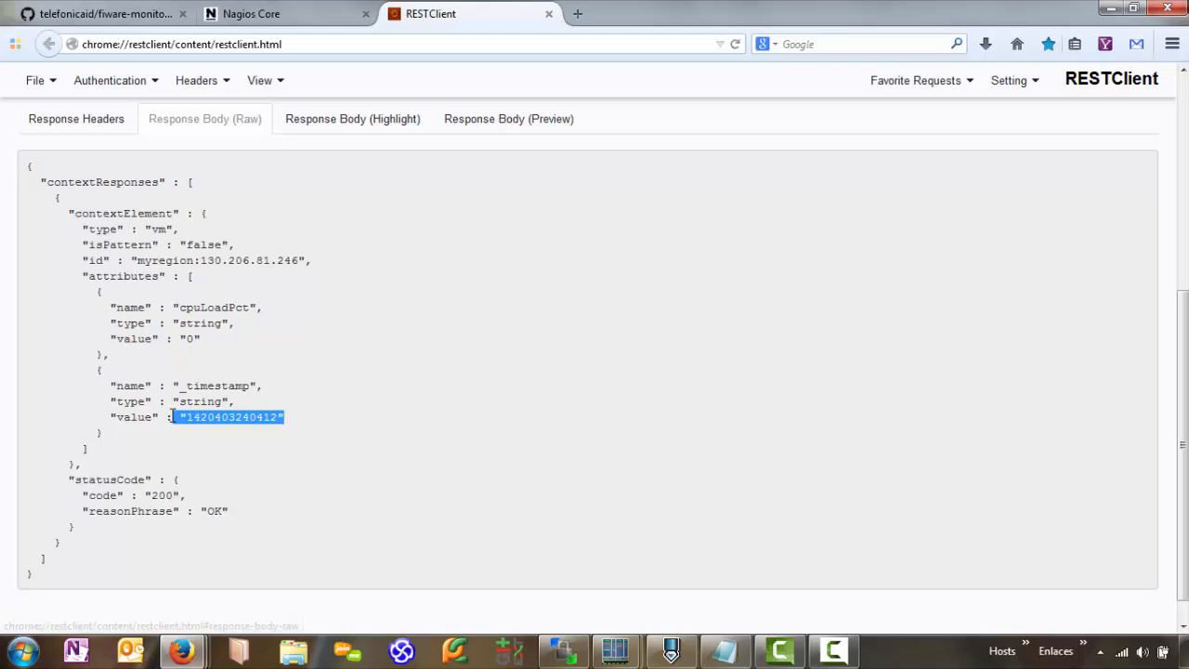
pyautogui.scroll(4, 1186, 390)
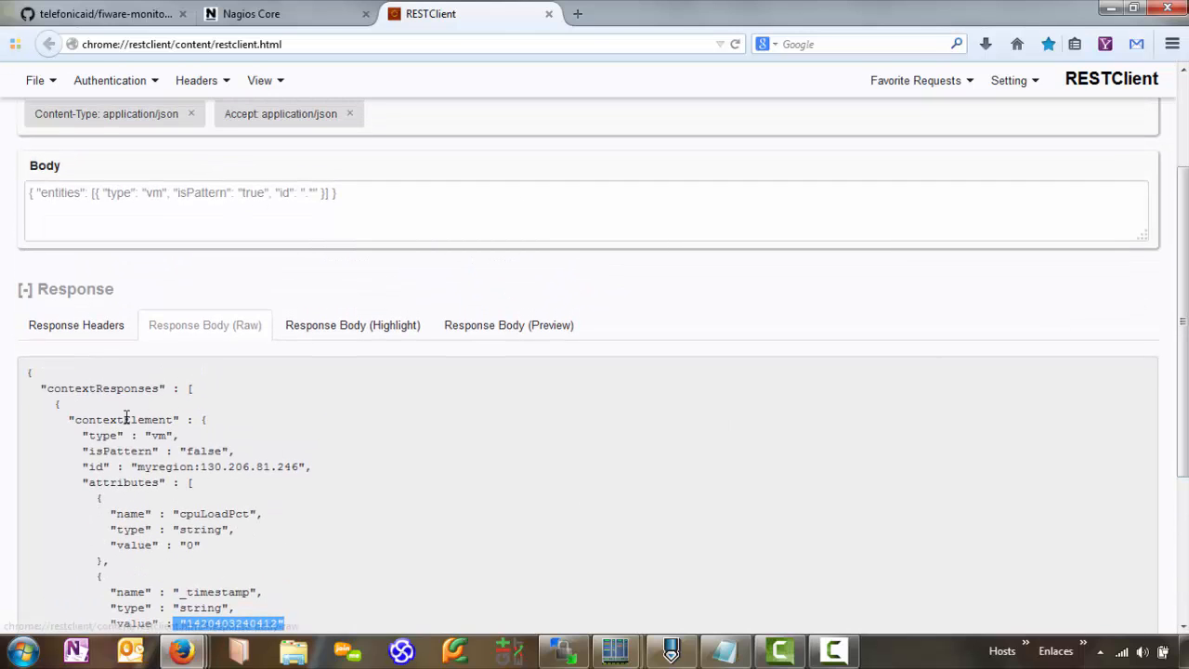
pyautogui.doubleClick(156, 436)
pyautogui.moveTo(155, 436); pyautogui.dragTo(146, 436)
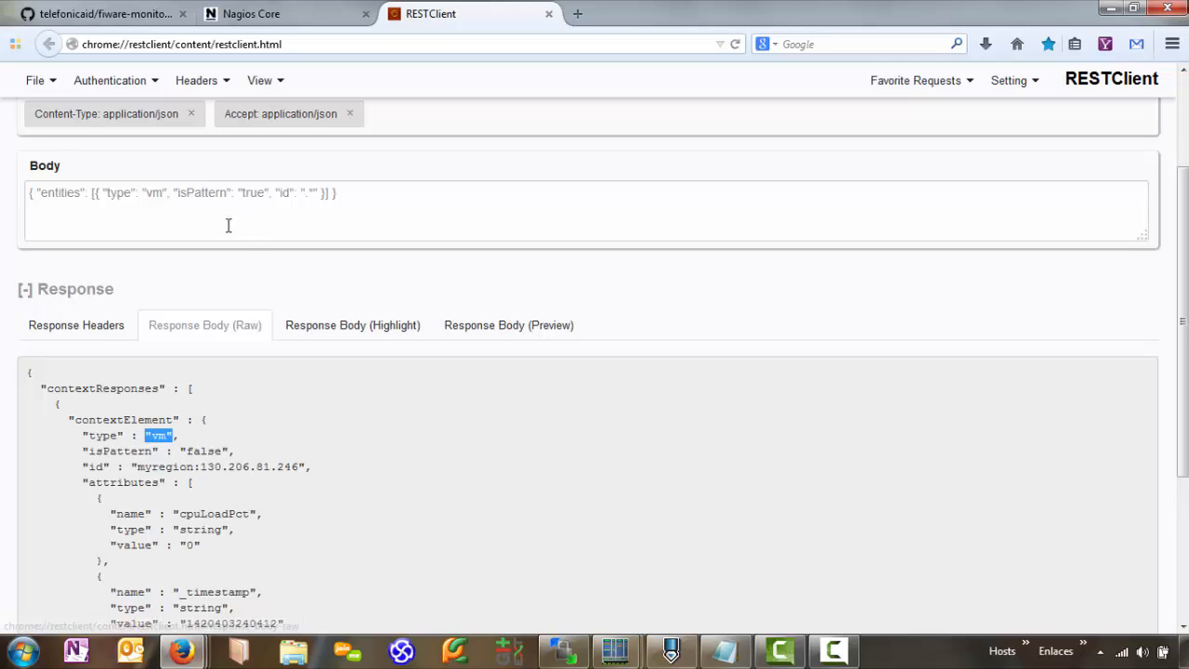
# - Bring up services_FIWARE.cfg in PSPad, and copy the "_entity_type physicalhost" line from demo.txt in Notepad
pyautogui.click(688, 654)
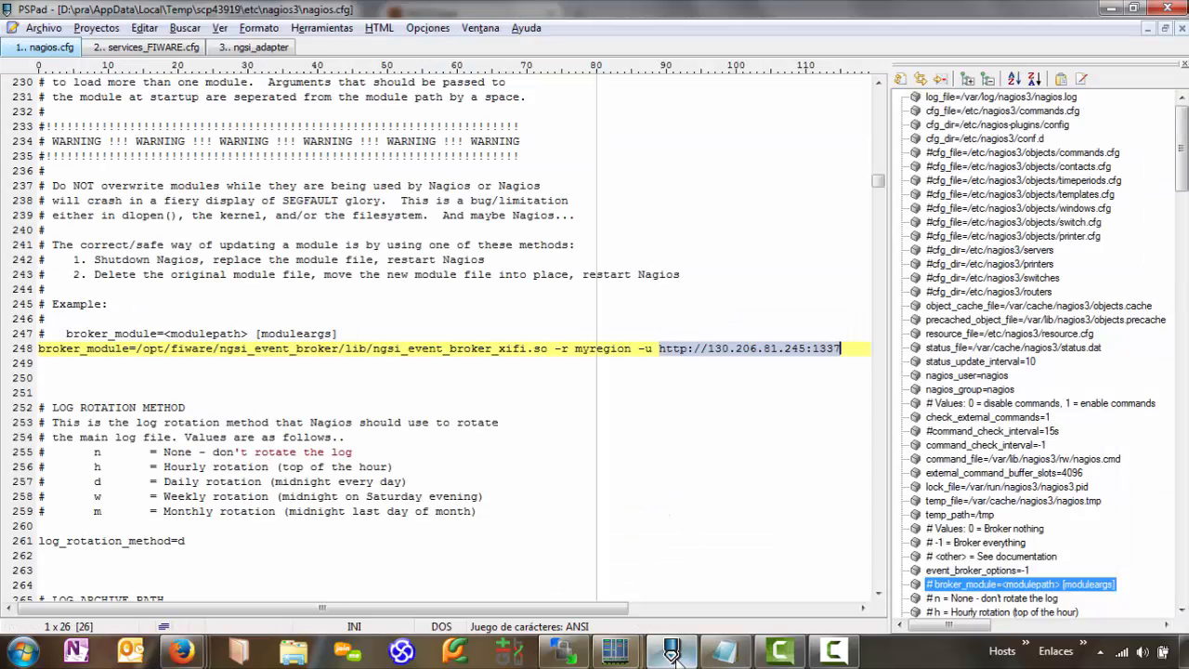
pyautogui.click(119, 49)
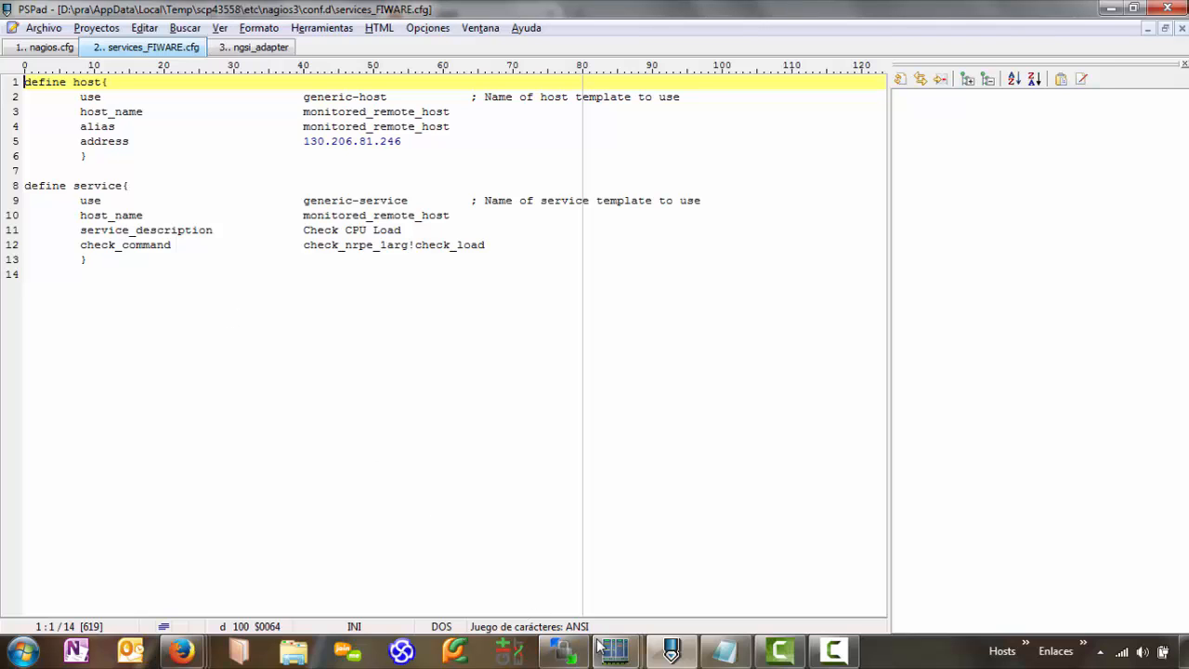
pyautogui.click(725, 655)
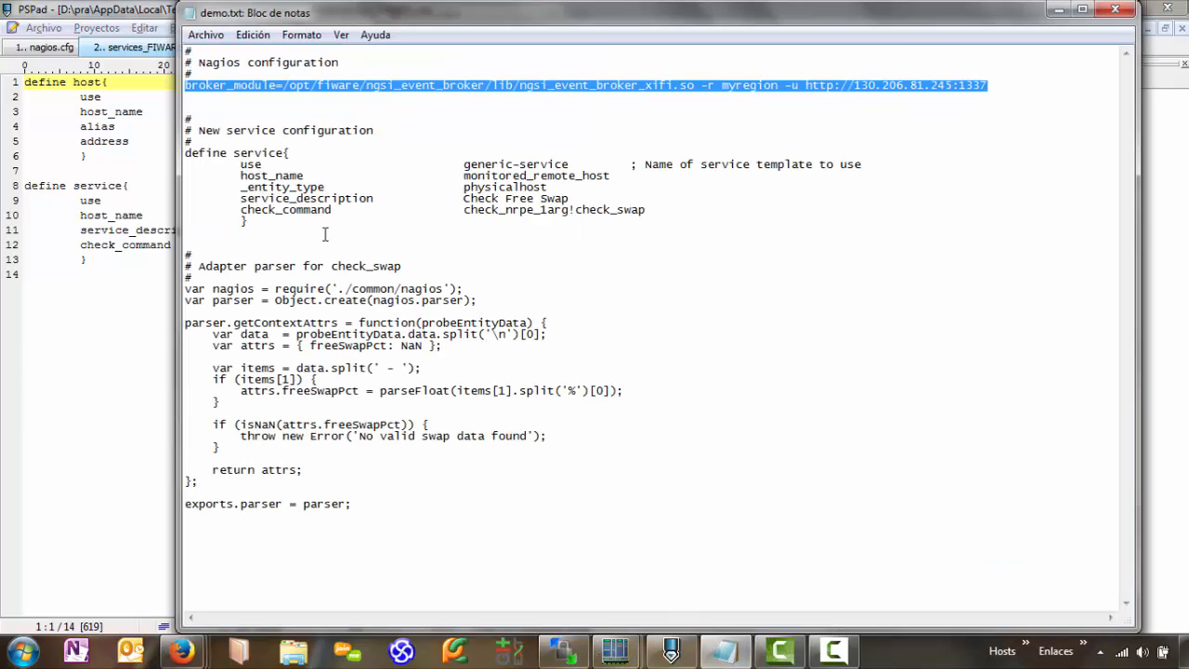
pyautogui.click(275, 189)
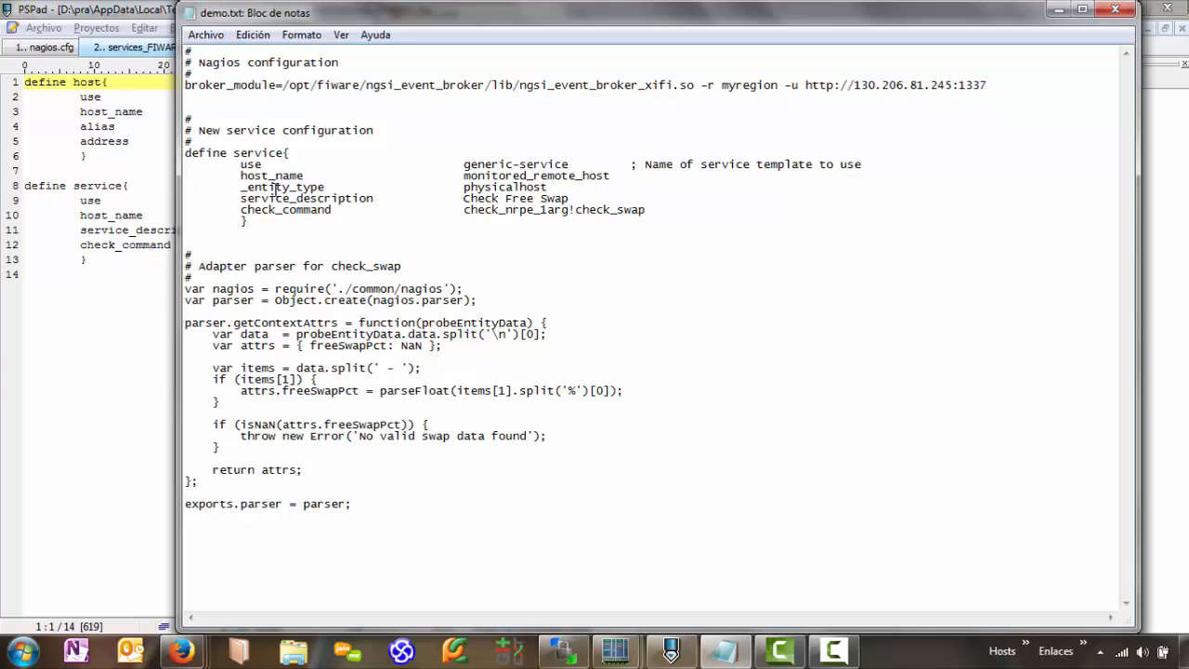
pyautogui.press('Home')
pyautogui.hotkey('shift', 'Down')
pyautogui.hotkey('ctrl', 'c')
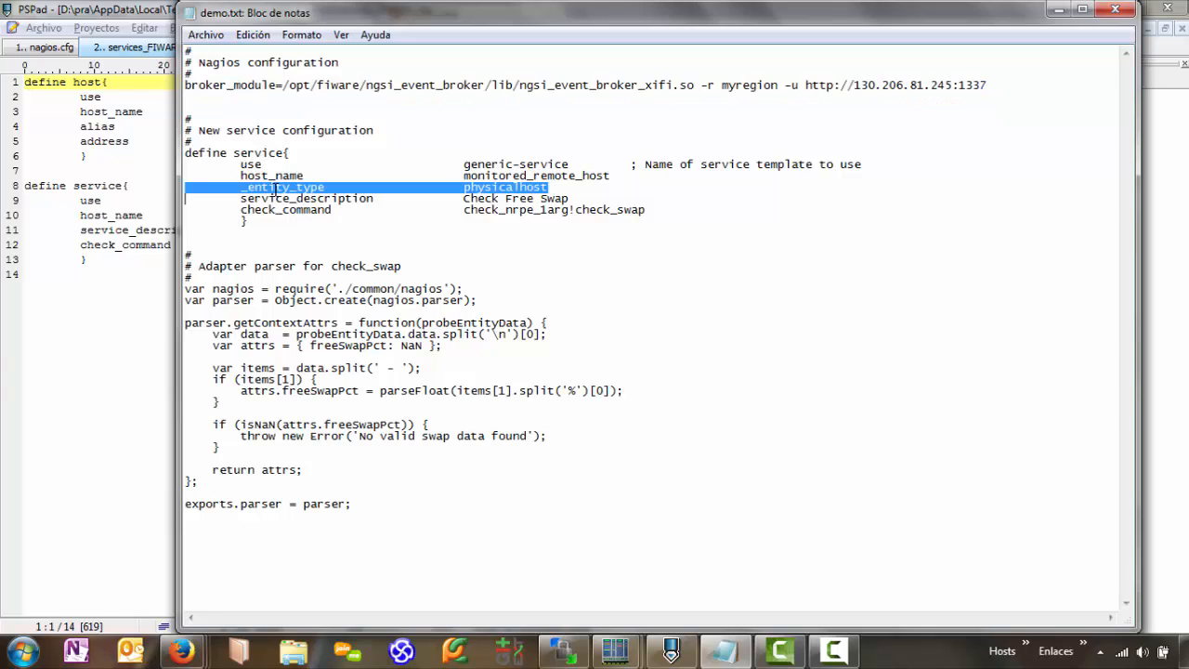
# - In services_FIWARE.cfg, paste the _entity_type line above service_description in the Check CPU Load service definition and save the file
pyautogui.click(80, 229)
pyautogui.press('Home')
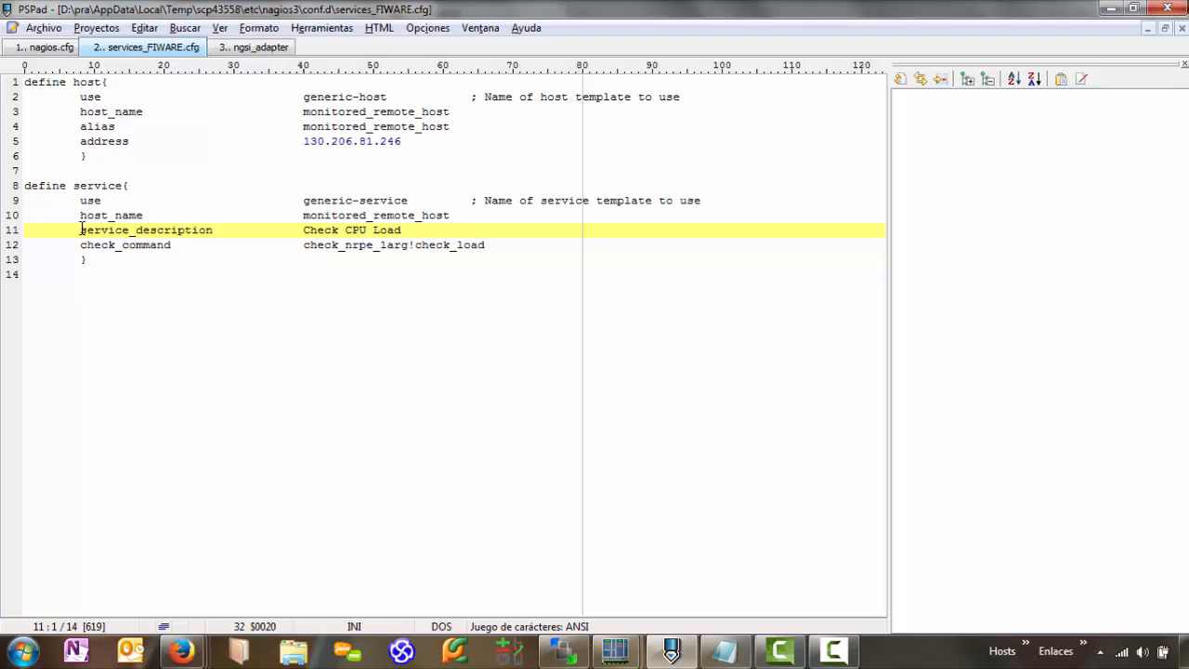
pyautogui.press('Return')
pyautogui.press('Up')
pyautogui.hotkey('ctrl', 'v')
pyautogui.press('Delete')
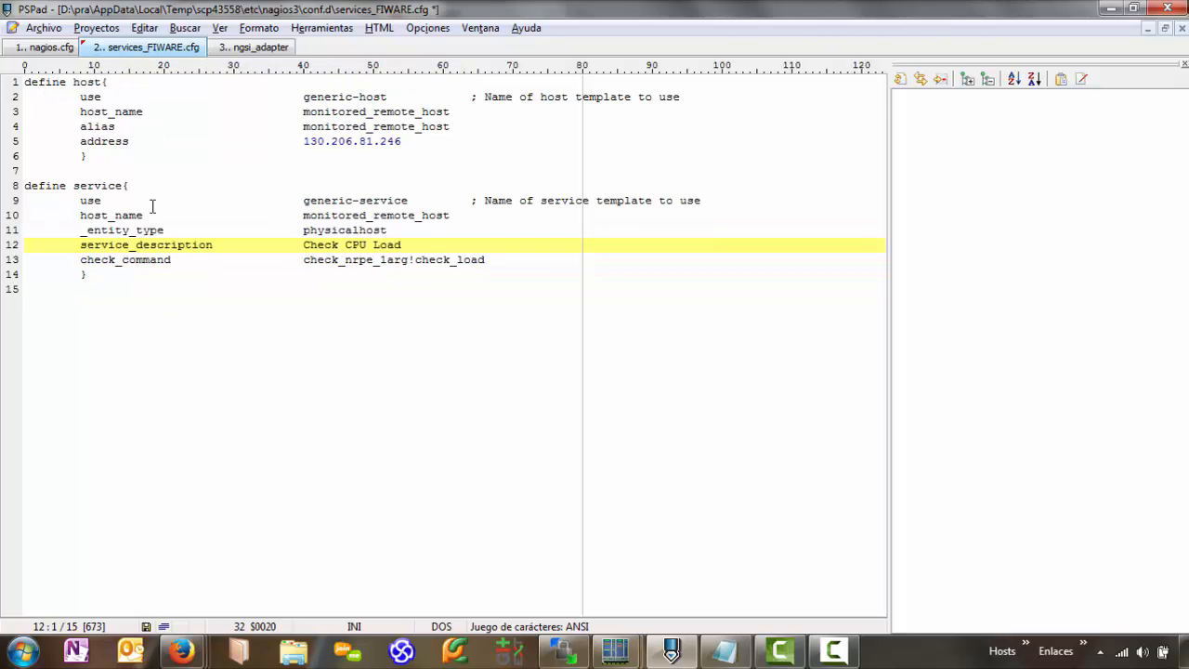
pyautogui.hotkey('ctrl', 's')
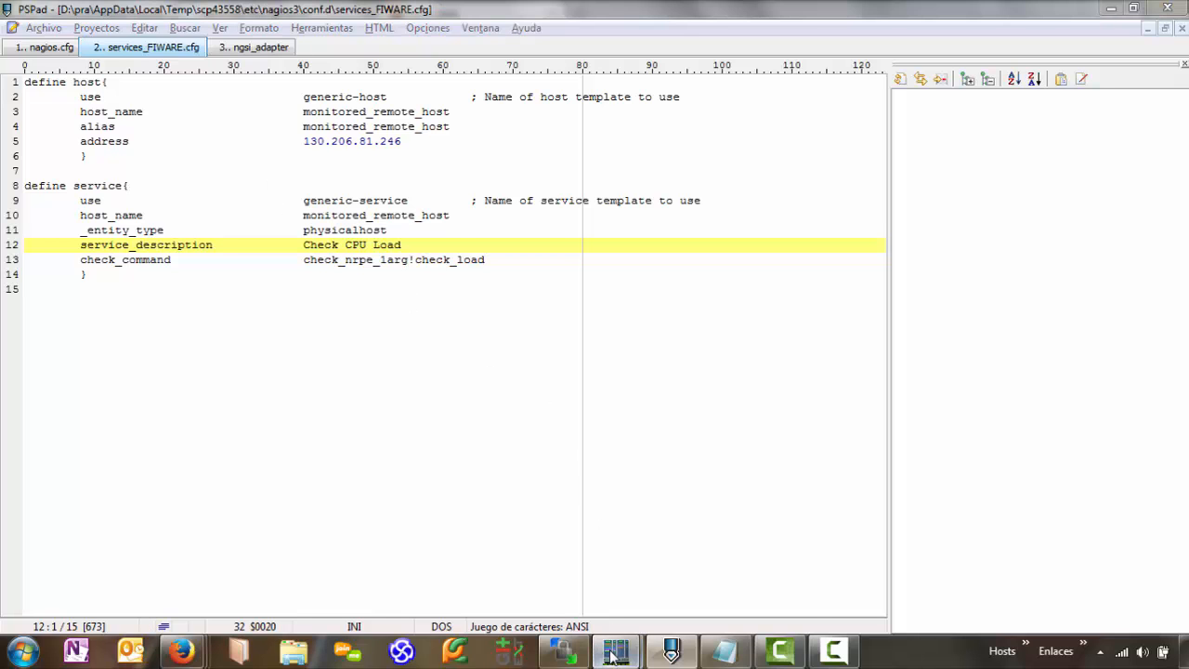
# - In the test-monitoring-nagios terminal, stop the running log tail and run "service nagios3 restart"
pyautogui.moveTo(613, 654)
pyautogui.click(515, 557)
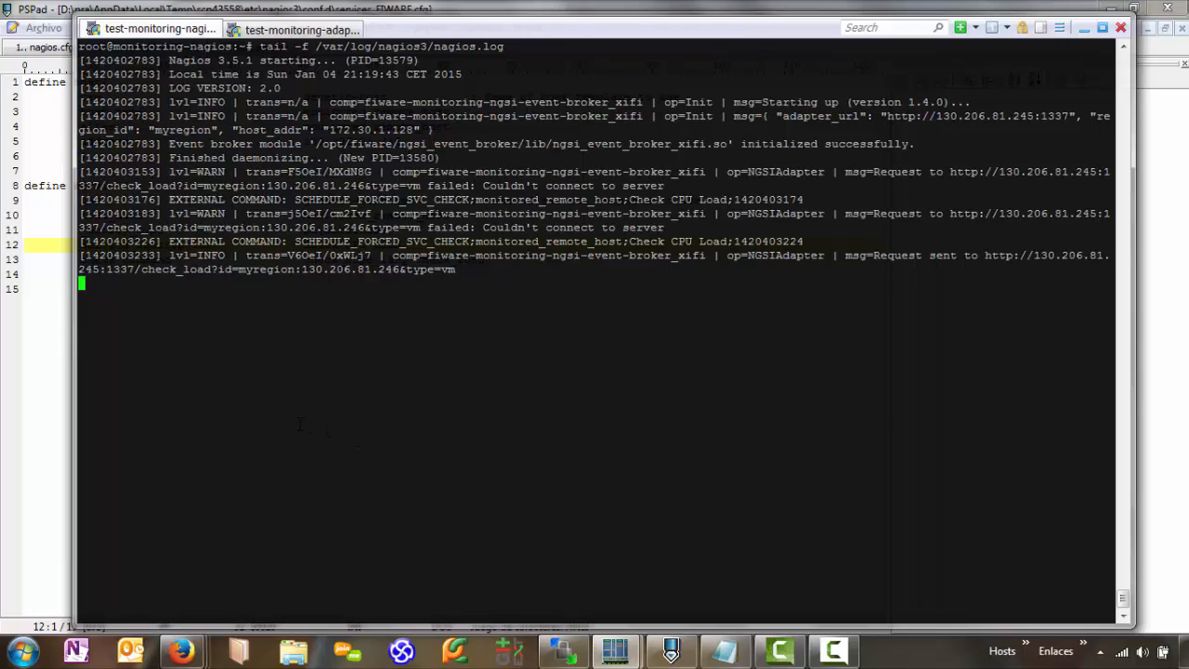
pyautogui.hotkey('ctrl', 'c')
pyautogui.hotkey('ctrl', 'r')
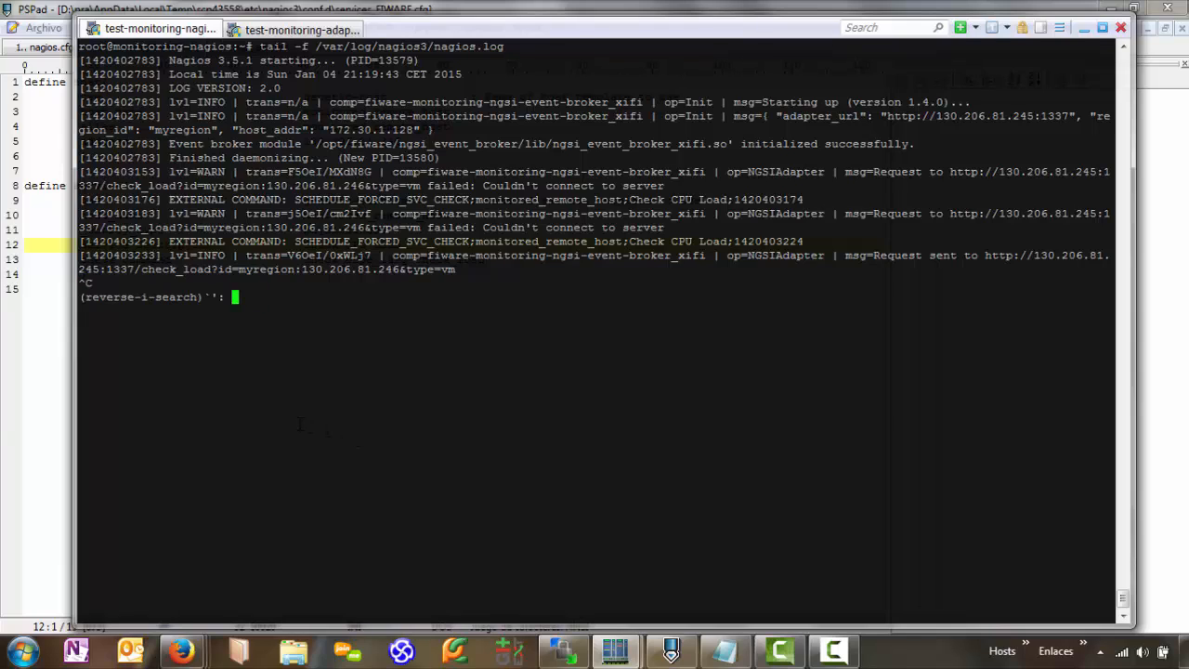
pyautogui.write('rest')
pyautogui.press('Return')
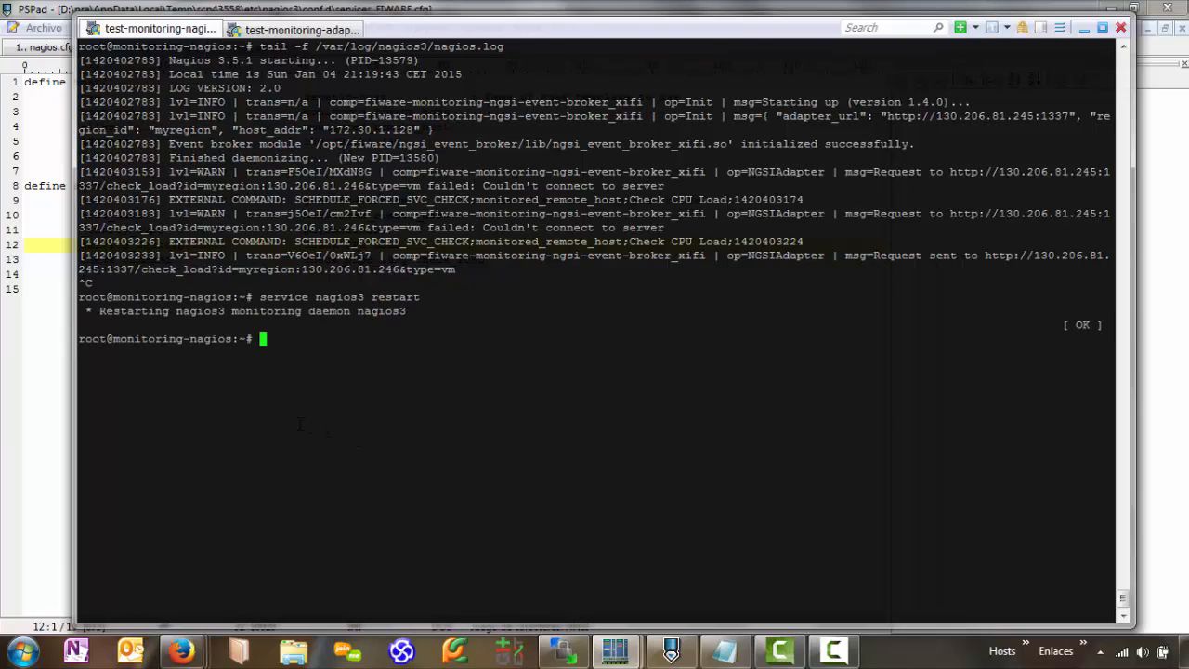
# - Follow the Nagios log again with "tail -f /var/log/nagios3/nagios.log" and add blank lines below its output
pyautogui.hotkey('ctrl', 'r')
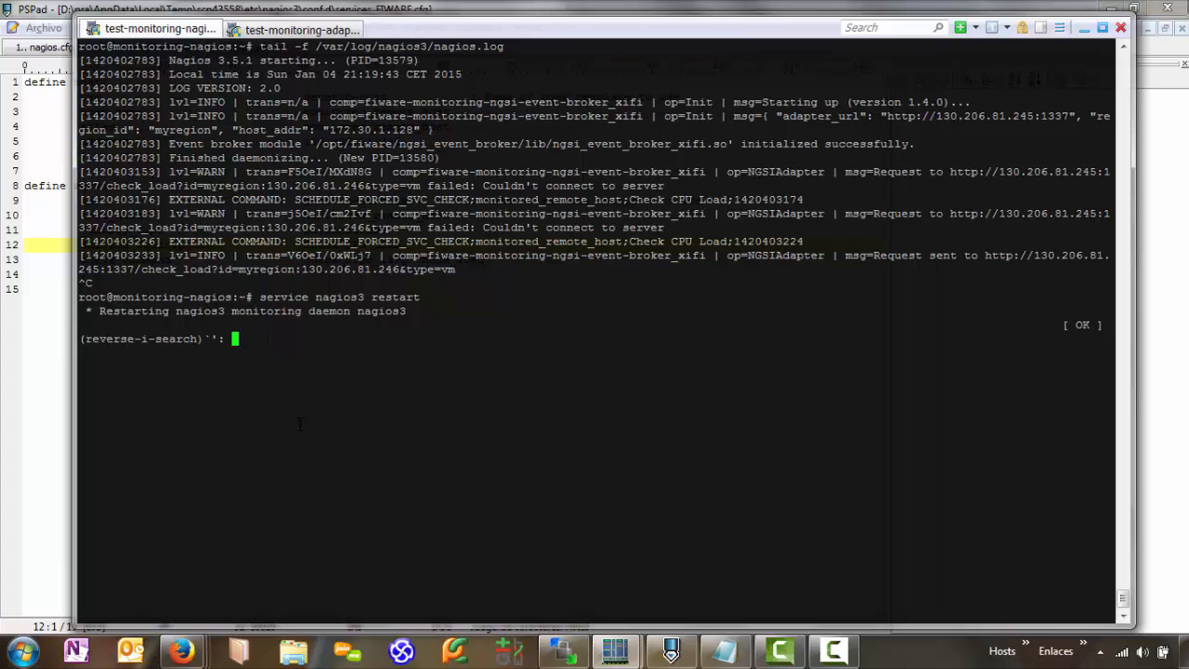
pyautogui.write('tail')
pyautogui.press('Return')
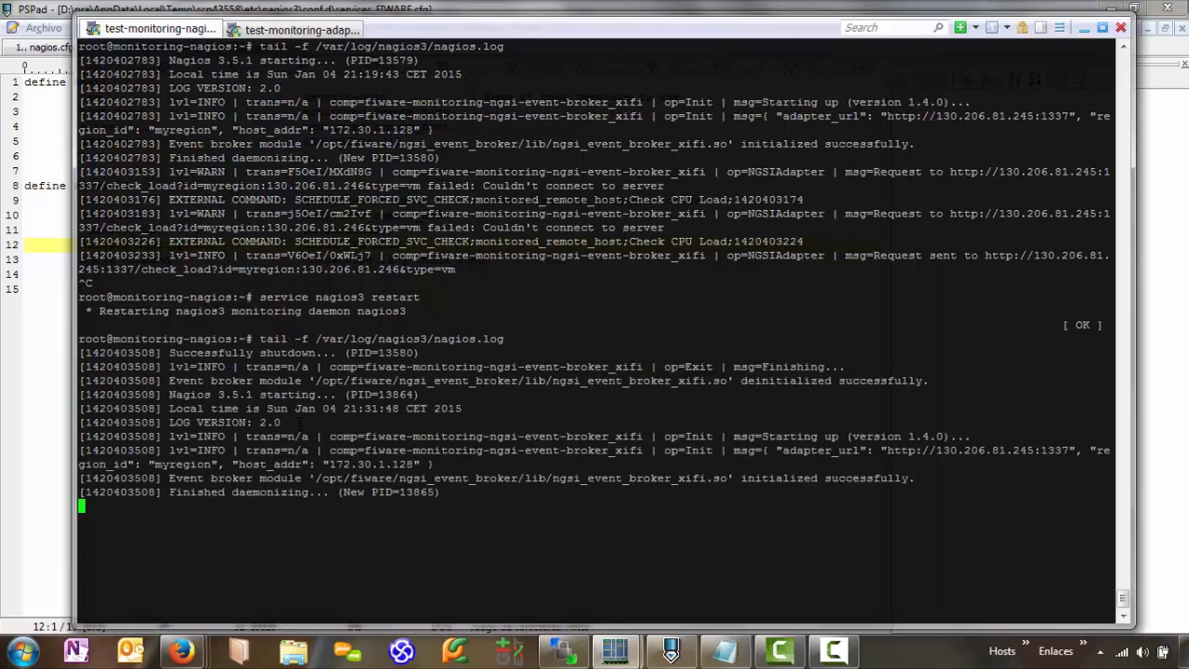
pyautogui.press('Return')
pyautogui.press('Return')
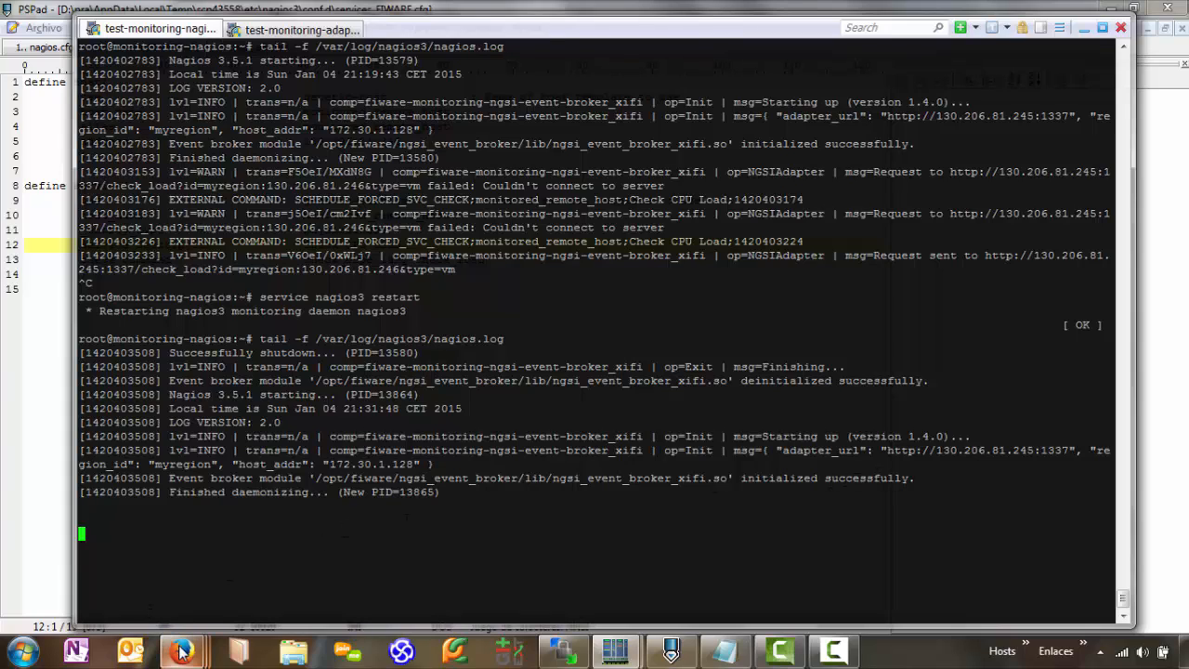
# - Switch to Nagios Core in Firefox, force an immediate re-check of the Check CPU Load service, and return to the services list
pyautogui.moveTo(183, 653)
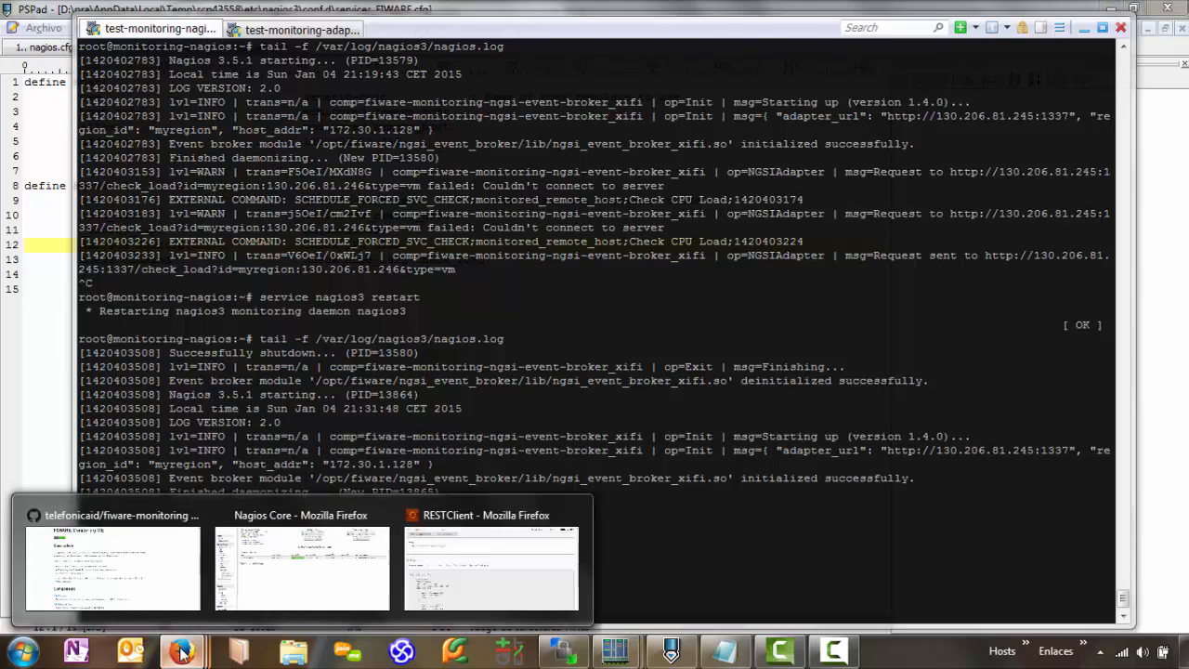
pyautogui.click(284, 580)
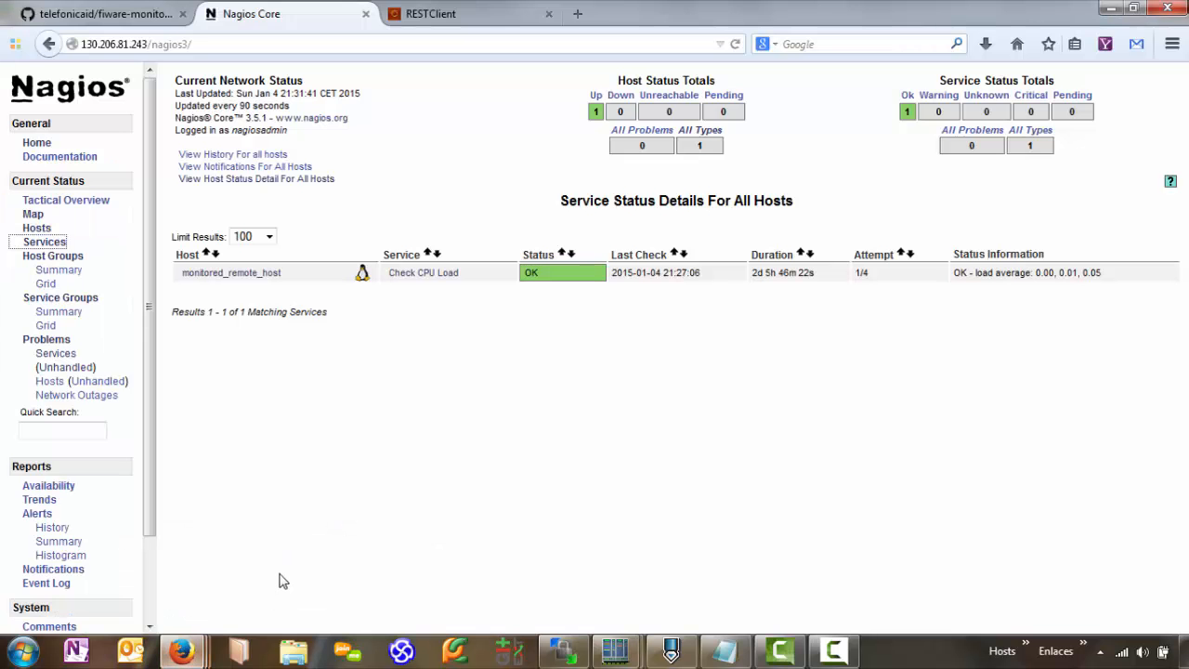
pyautogui.click(407, 276)
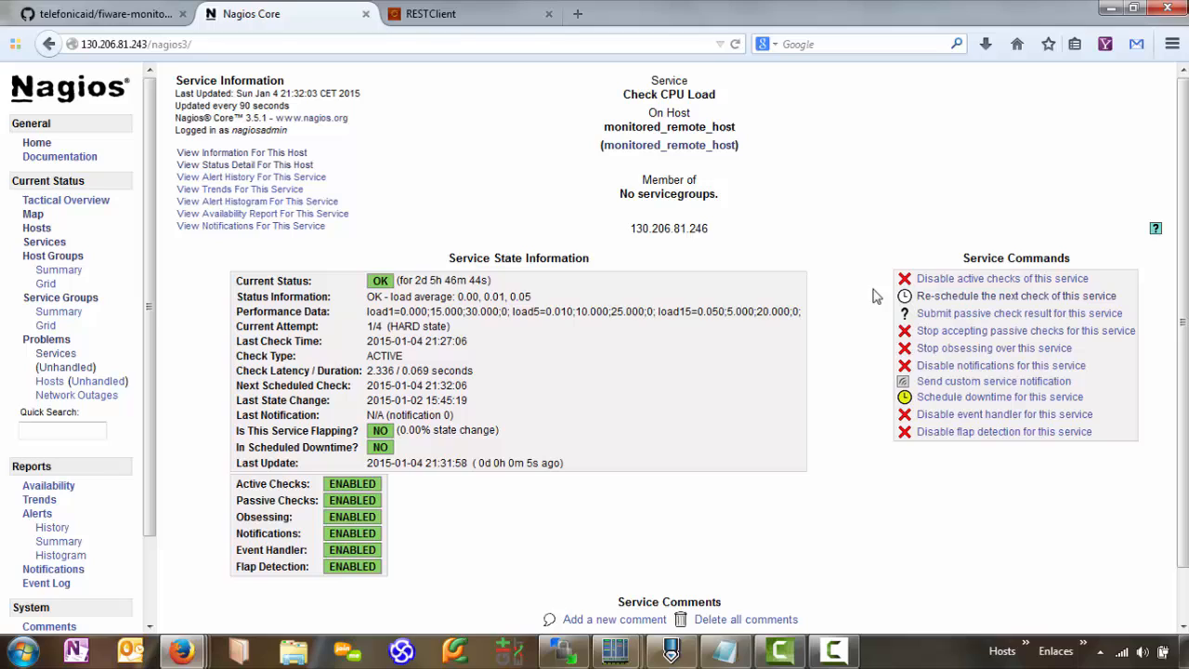
pyautogui.click(939, 297)
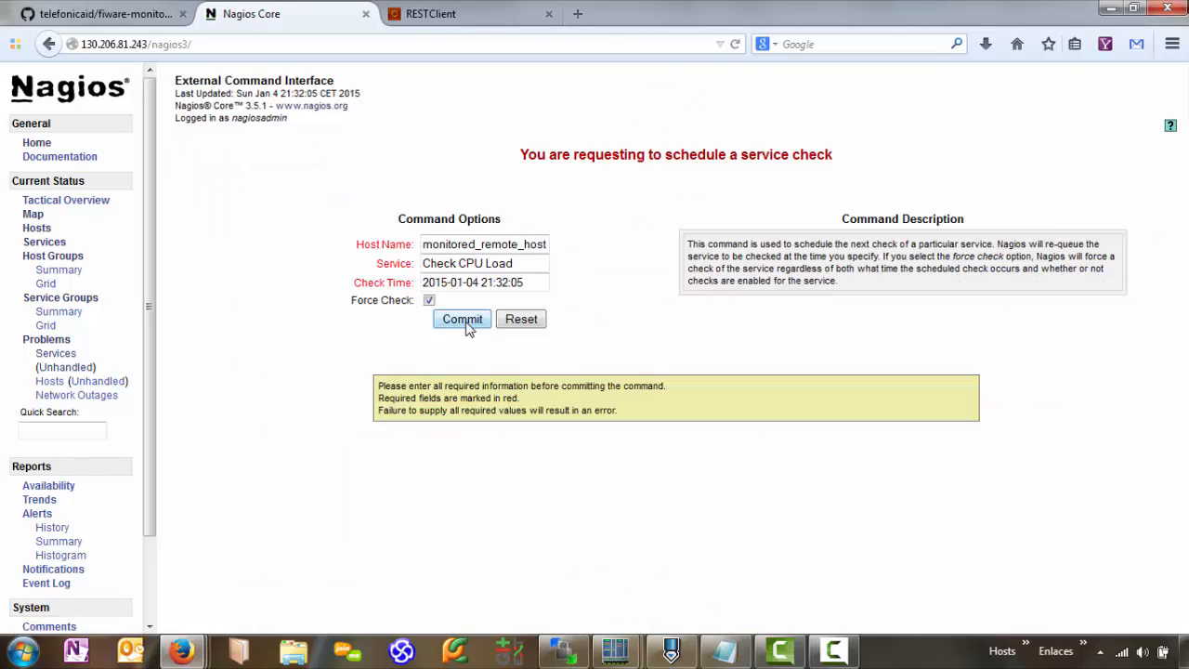
pyautogui.click(462, 320)
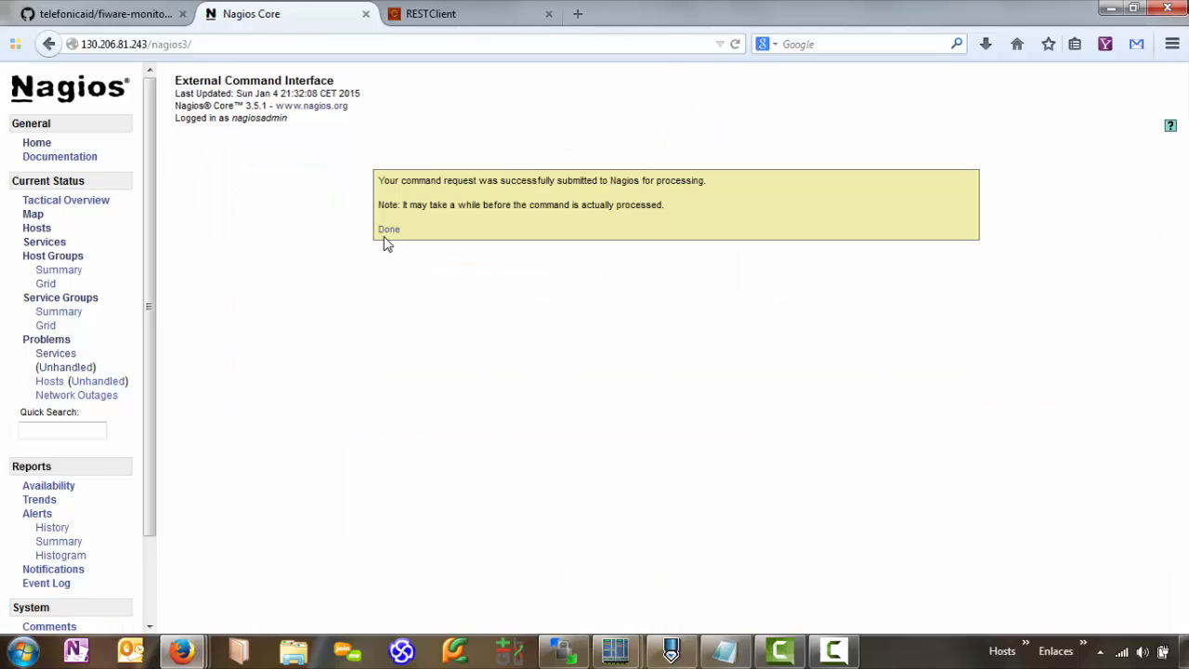
pyautogui.click(387, 232)
pyautogui.click(42, 243)
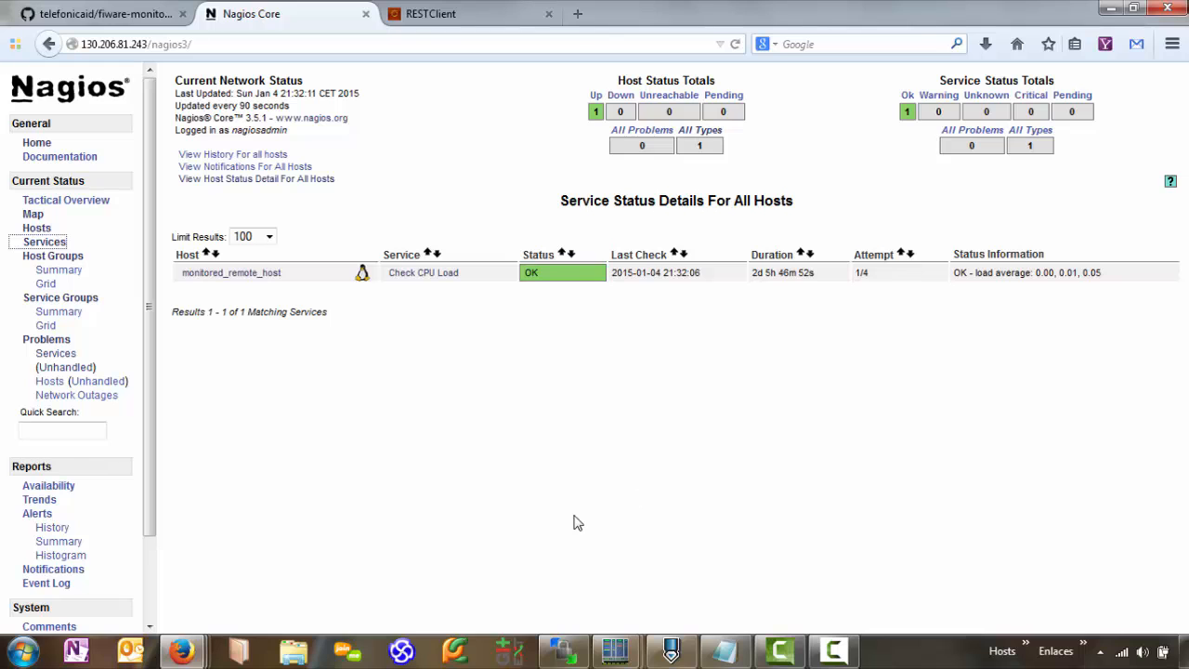
# - In the test-monitoring-adapter terminal, examine the entity type in the latest UpdateContext request
pyautogui.click(613, 648)
pyautogui.click(678, 537)
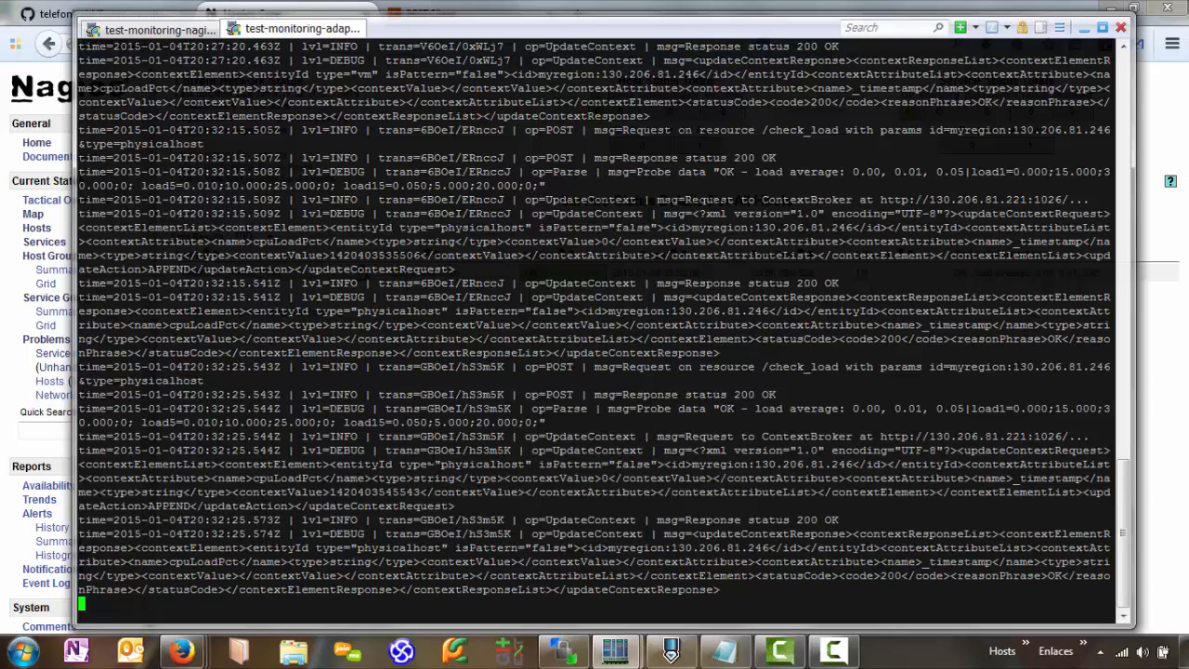
pyautogui.moveTo(401, 464); pyautogui.dragTo(536, 464)
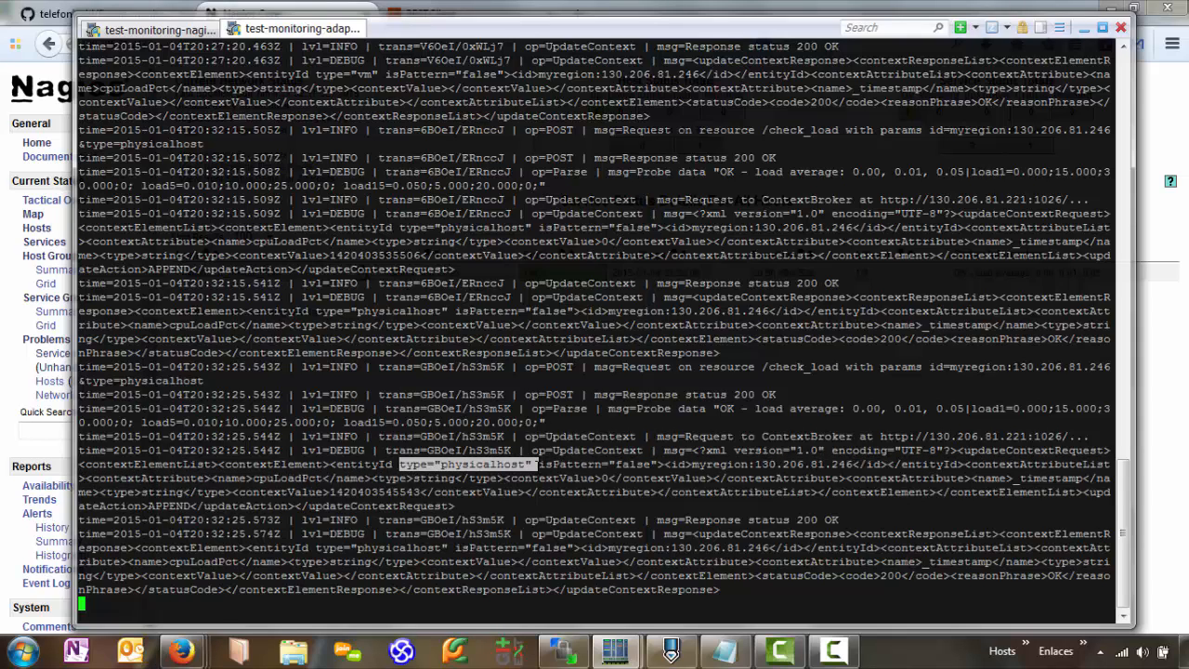
# - Return to RESTClient in Firefox, change the entity type in the request body to "physicalhost", and resend the queryContext request
pyautogui.hotkey('alt', 'Tab')
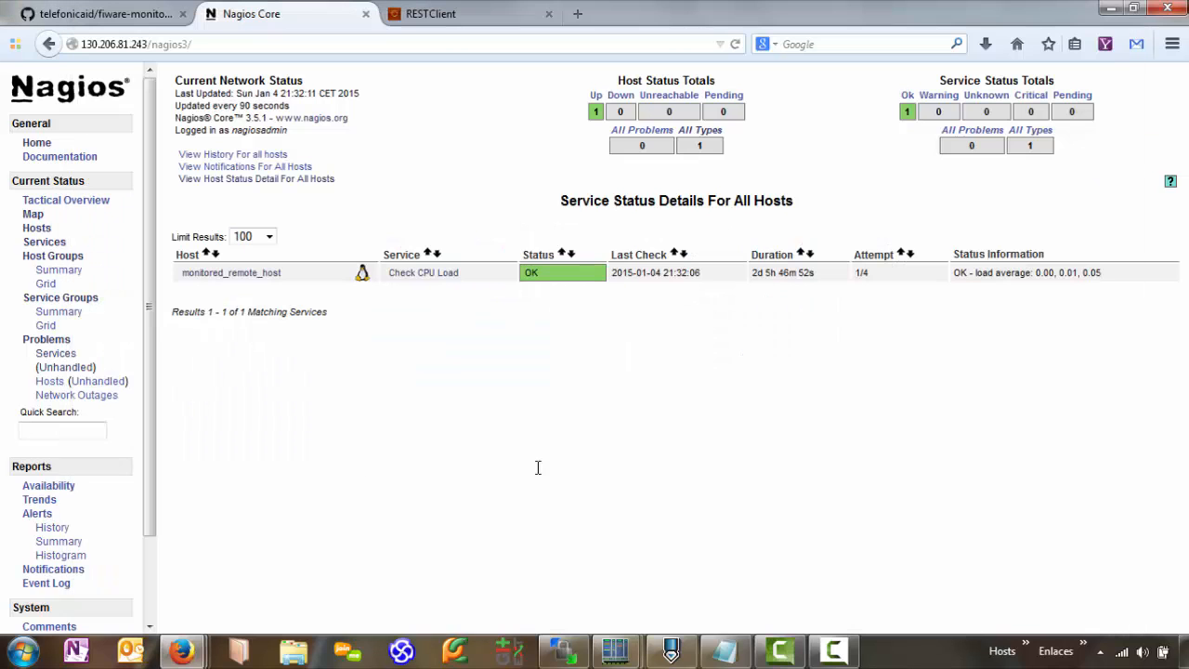
pyautogui.click(427, 15)
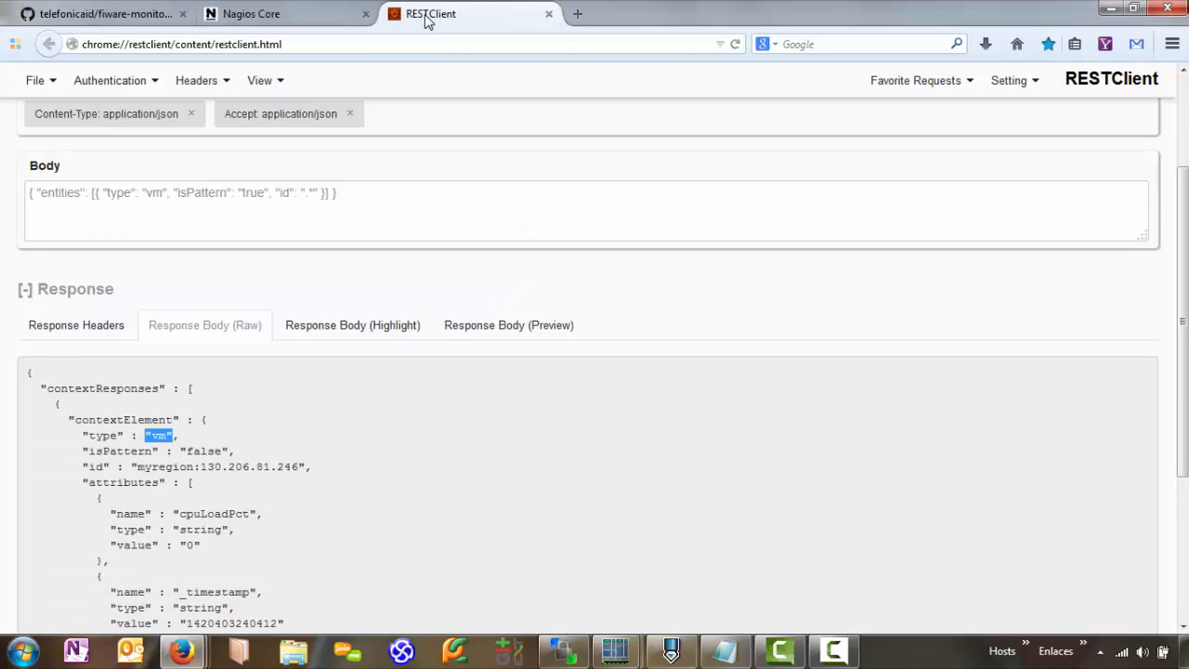
pyautogui.tripleClick(160, 197)
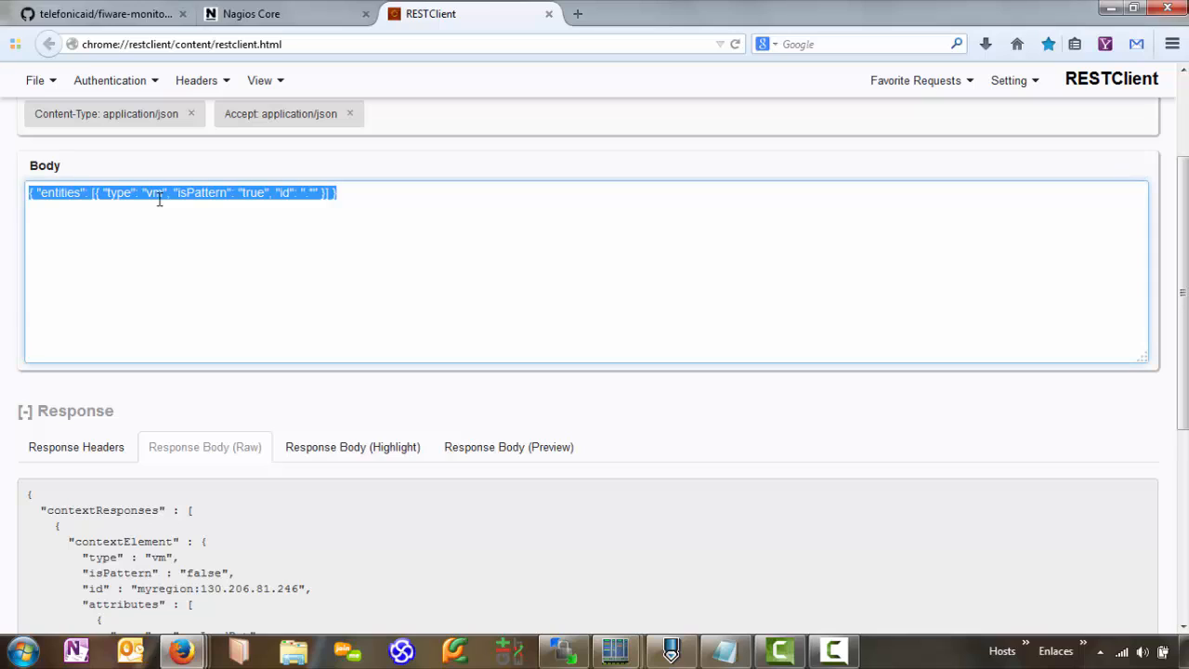
pyautogui.doubleClick(158, 197)
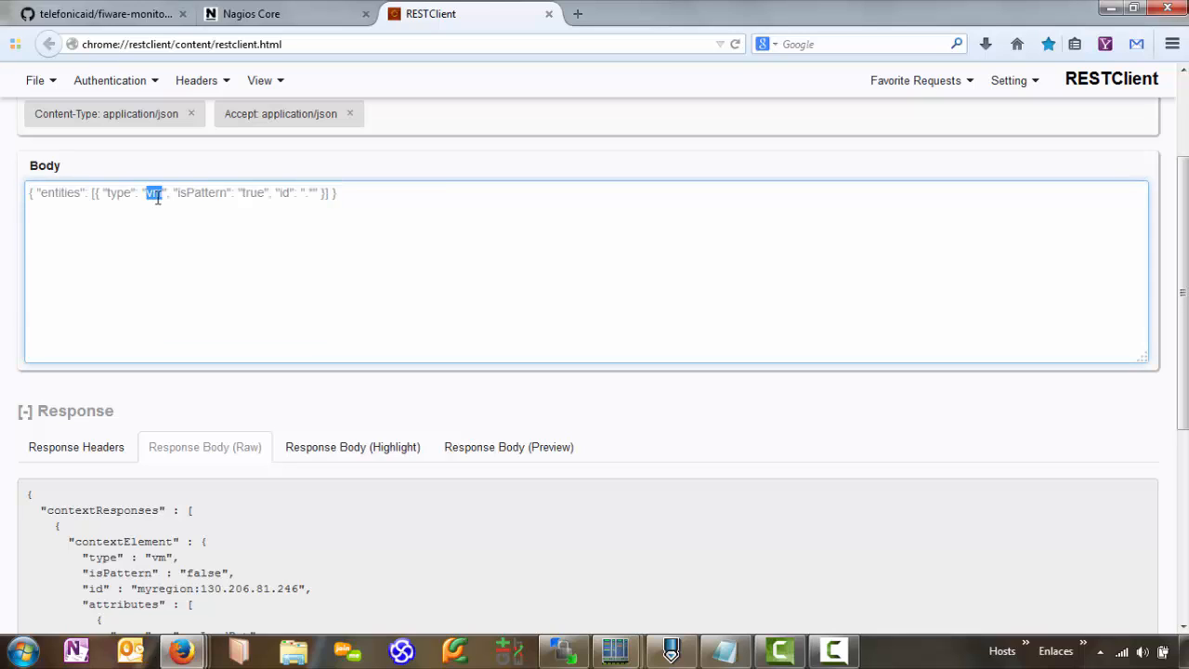
pyautogui.write('physical')
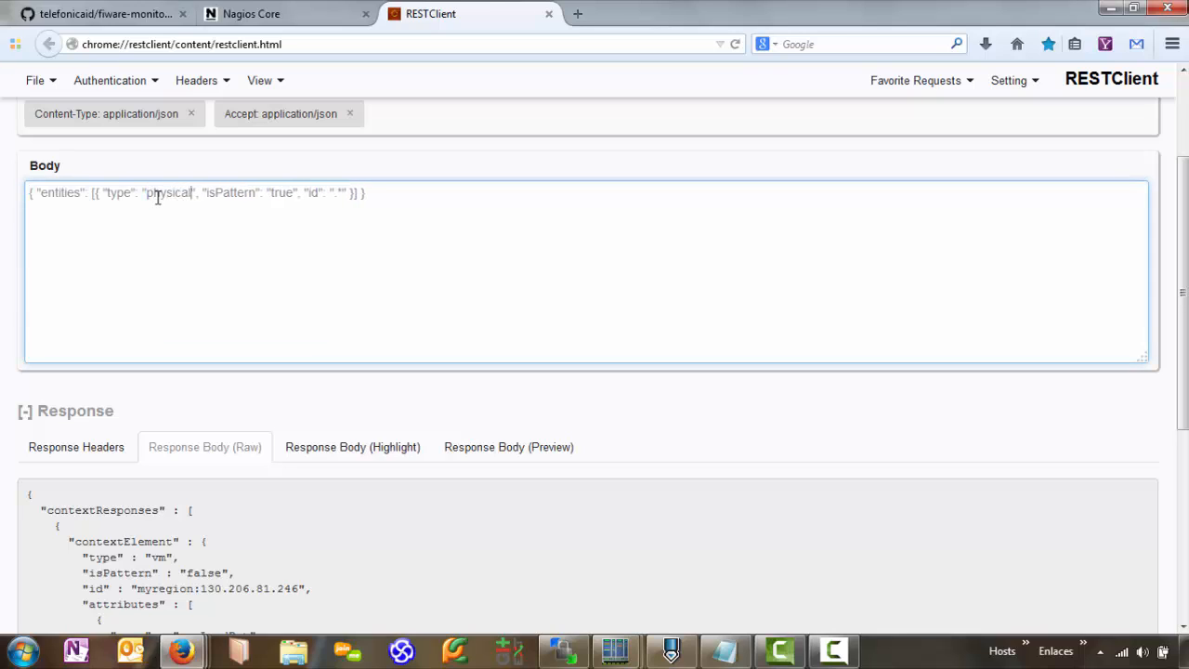
pyautogui.write('host')
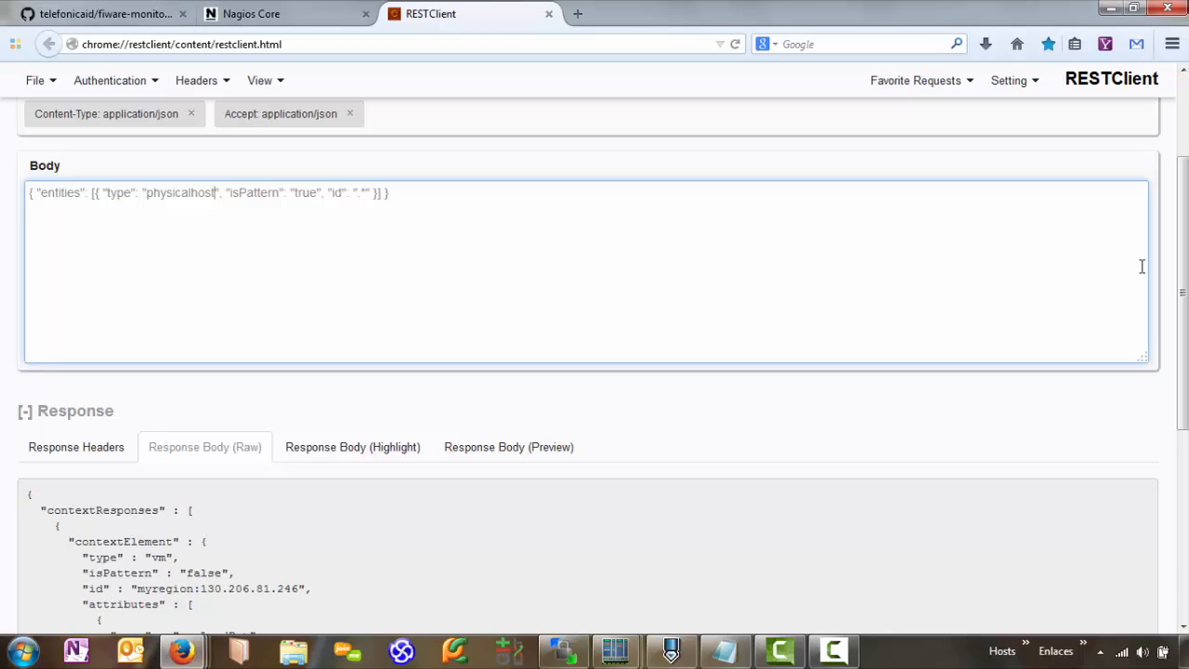
pyautogui.moveTo(1184, 290); pyautogui.dragTo(1183, 198)
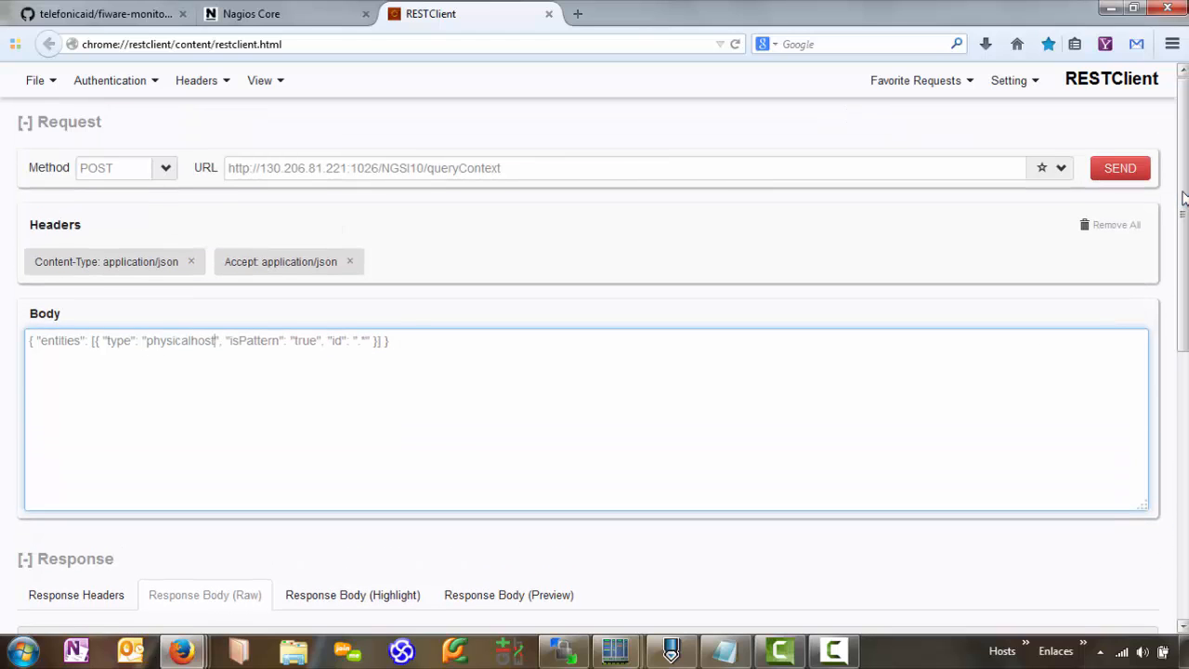
pyautogui.click(1108, 175)
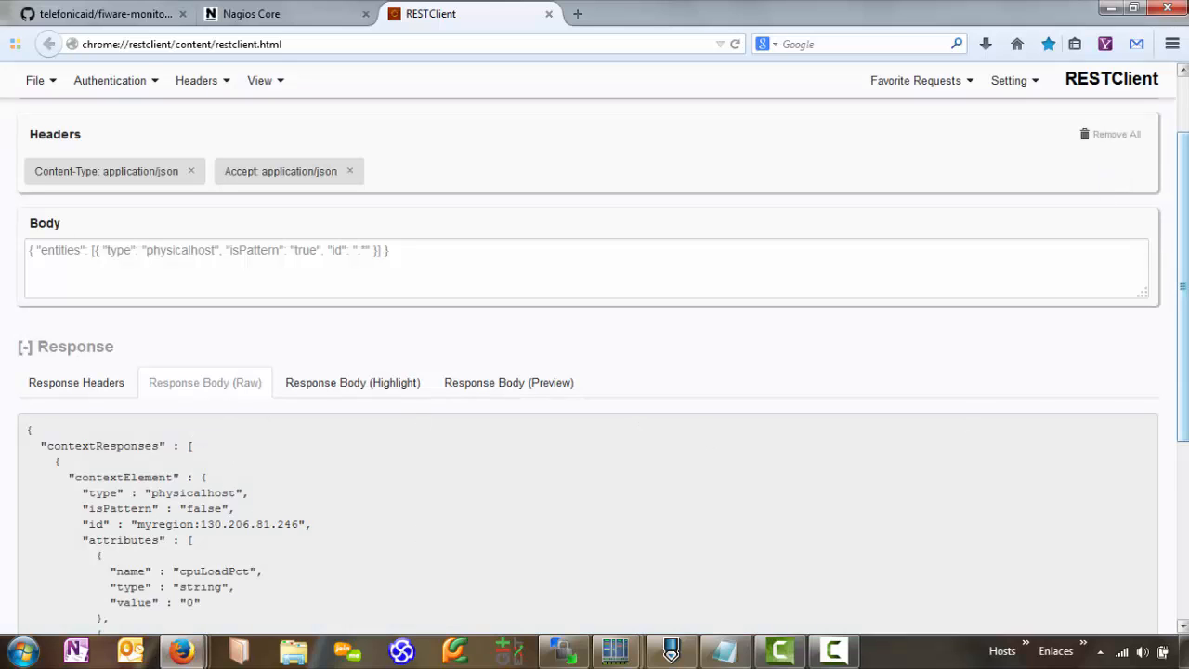
# - Examine the physicalhost entity and its cpuLoadPct and _timestamp attributes in the raw response body
pyautogui.scroll(-4, 679, 608)
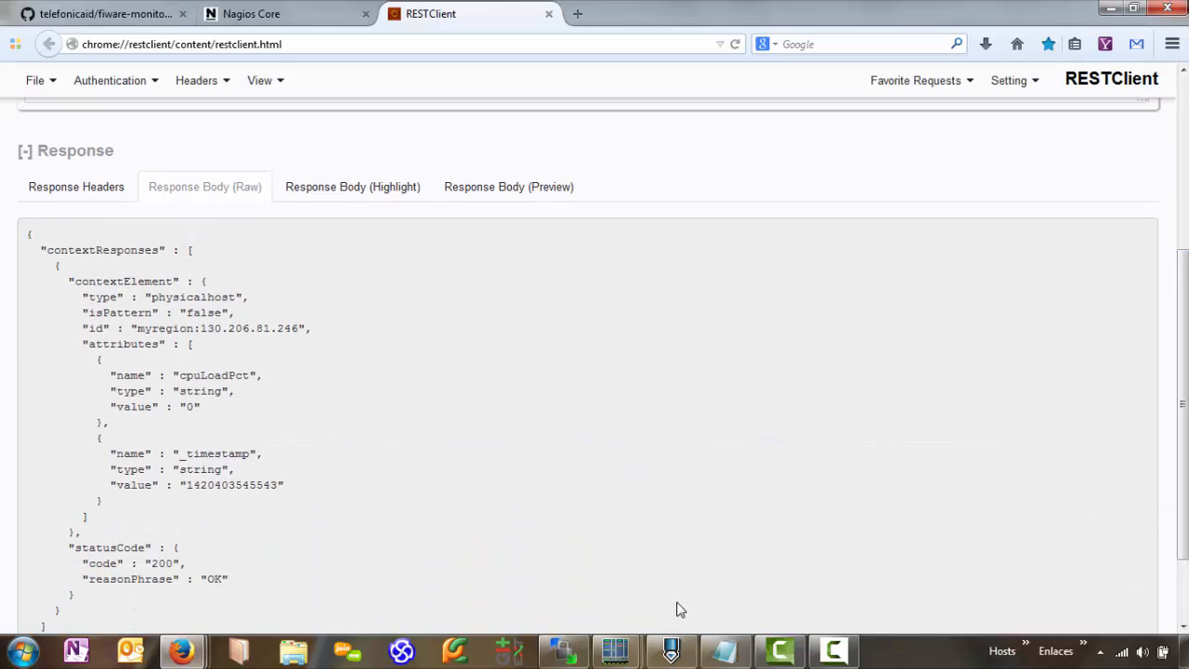
pyautogui.moveTo(677, 602); pyautogui.dragTo(368, 542)
pyautogui.click(199, 432)
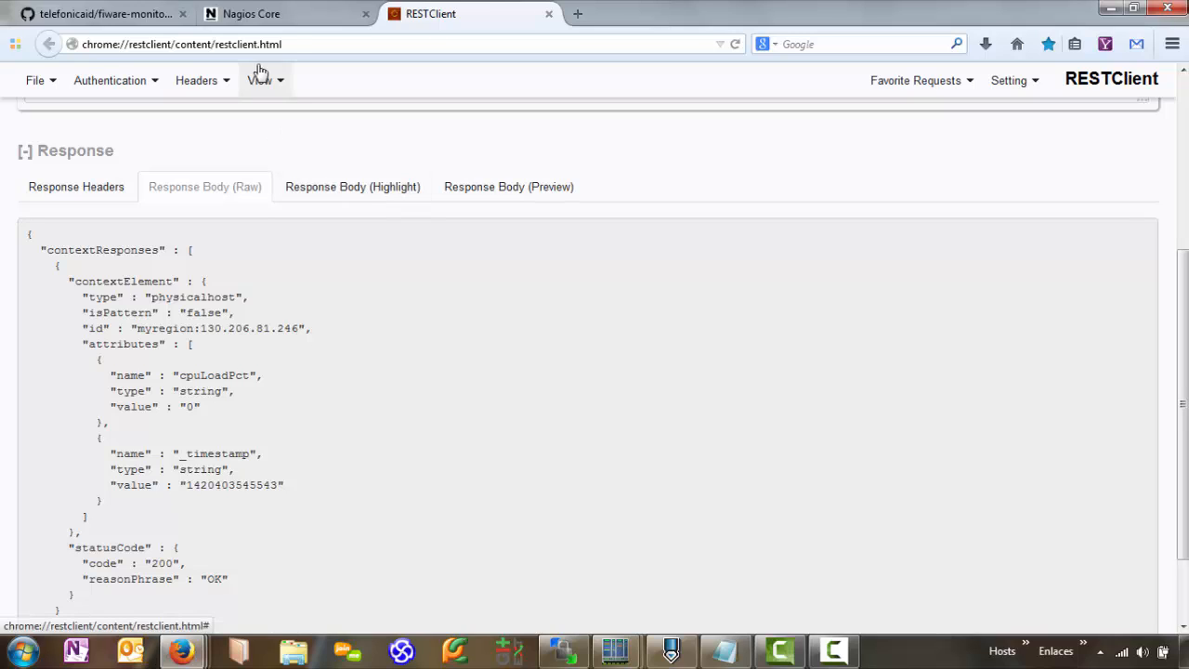
# - View the Nagios Core services list, switch to services_FIWARE.cfg in PSPad, and add a blank line below the Check CPU Load service
pyautogui.click(285, 16)
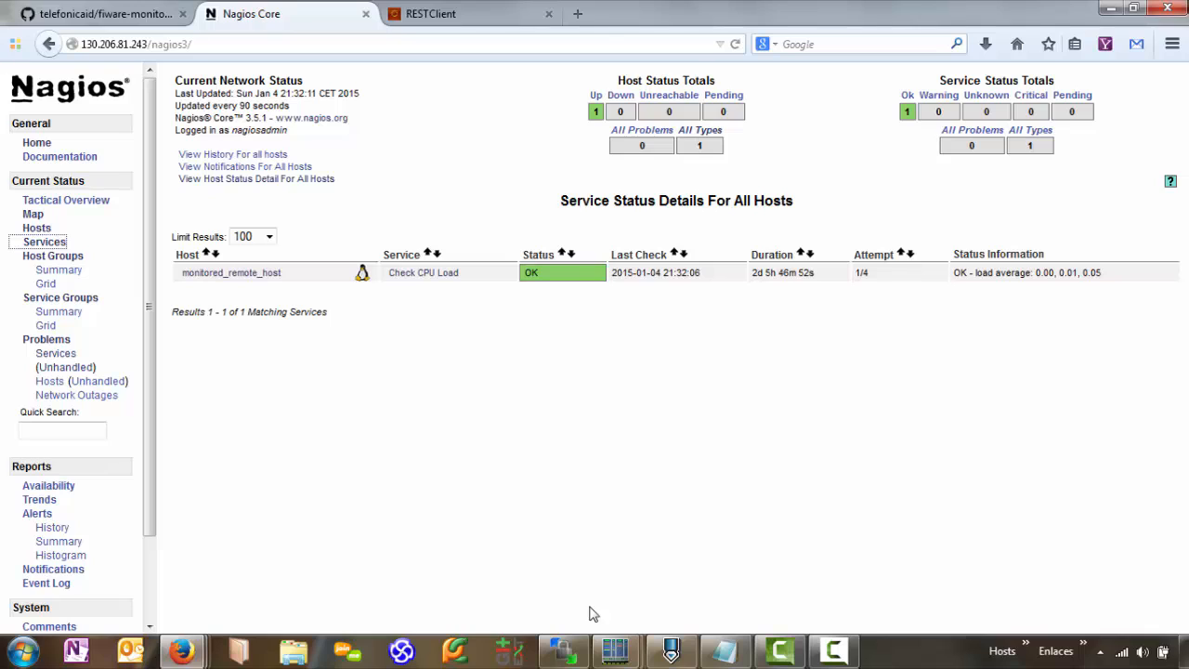
pyautogui.click(671, 651)
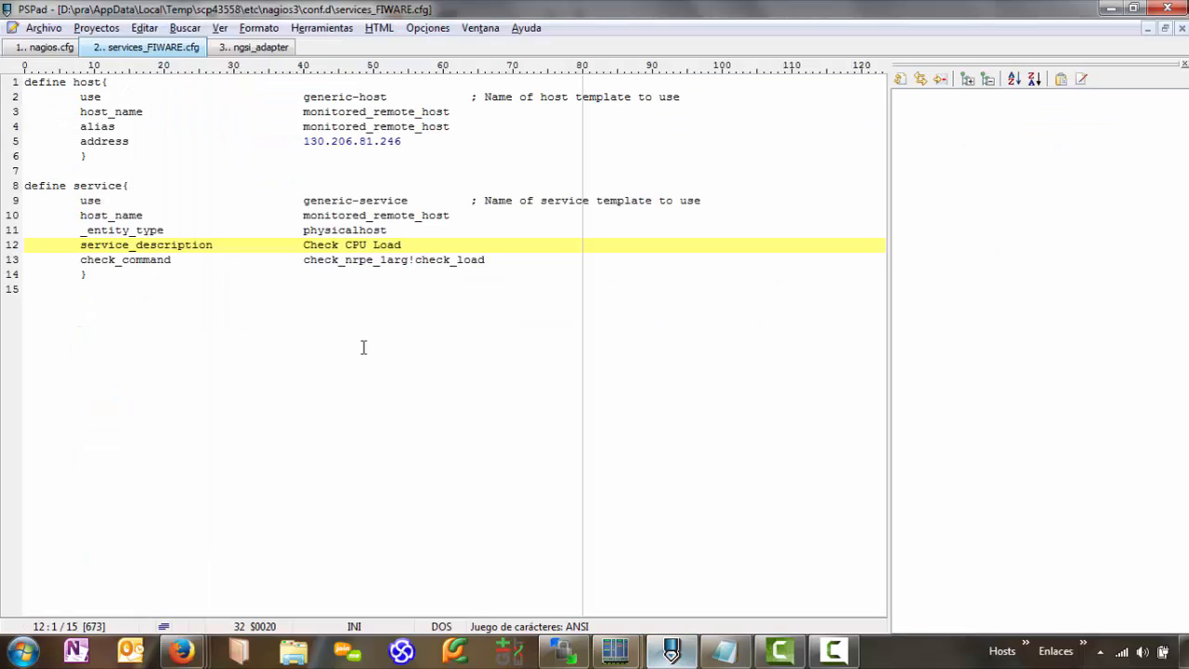
pyautogui.click(44, 299)
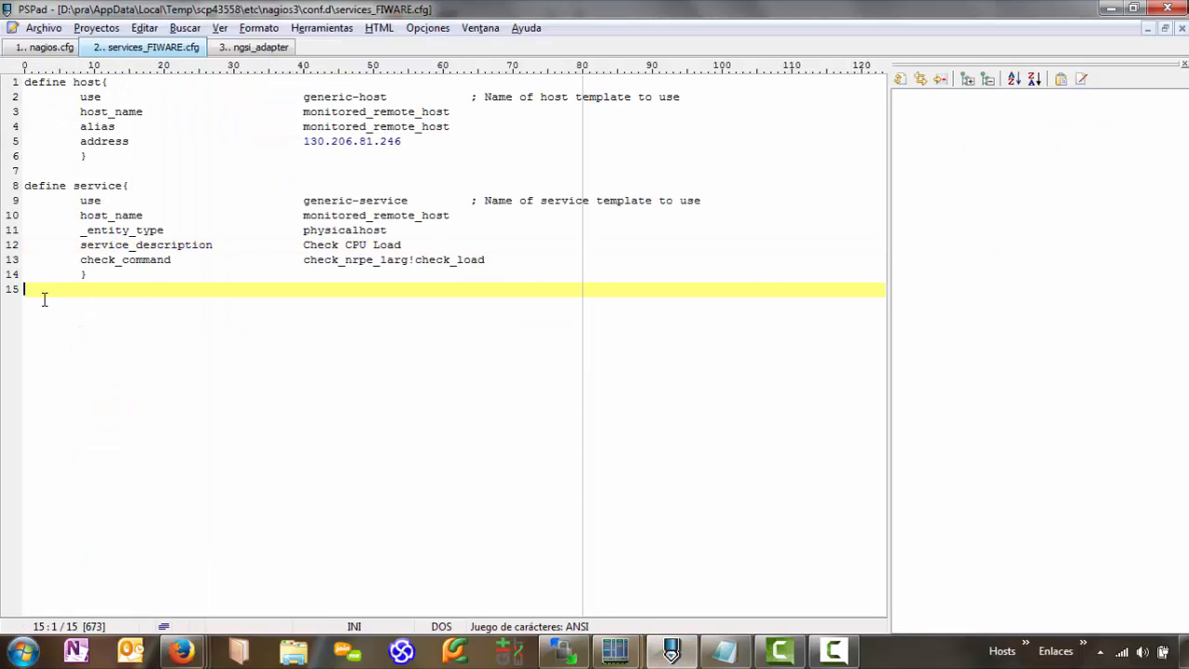
pyautogui.press('Return')
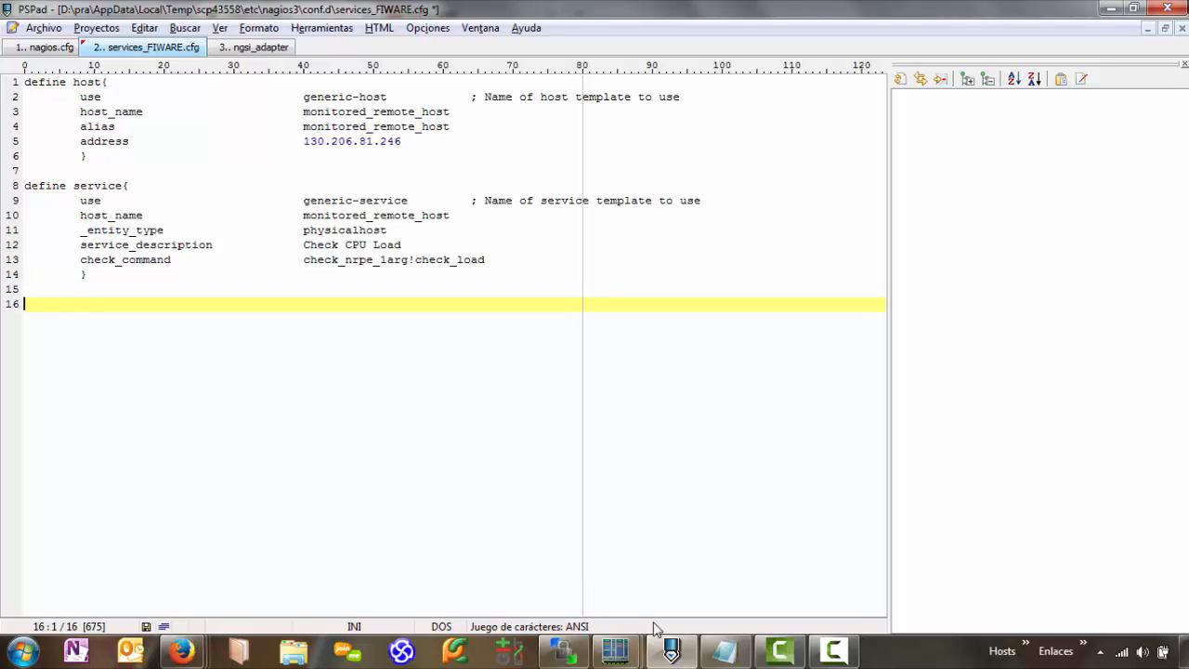
# - Switch to demo.txt in Notepad and copy the complete service definition for Check Free Swap
pyautogui.click(726, 653)
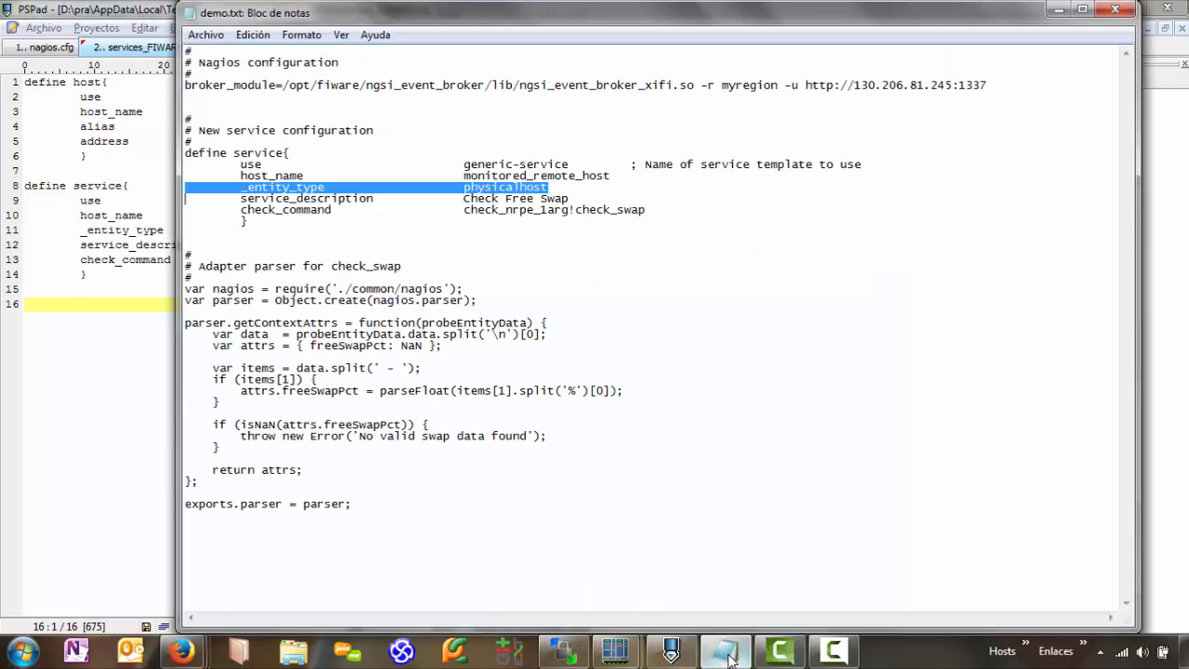
pyautogui.click(199, 158)
pyautogui.hotkey('shift', 'Down')
pyautogui.hotkey('shift', 'Down')
pyautogui.hotkey('shift', 'Down')
pyautogui.hotkey('shift', 'Down')
pyautogui.hotkey('shift', 'Down')
pyautogui.hotkey('shift', 'Down')
pyautogui.hotkey('shift', 'Down')
pyautogui.hotkey('ctrl', 'c')
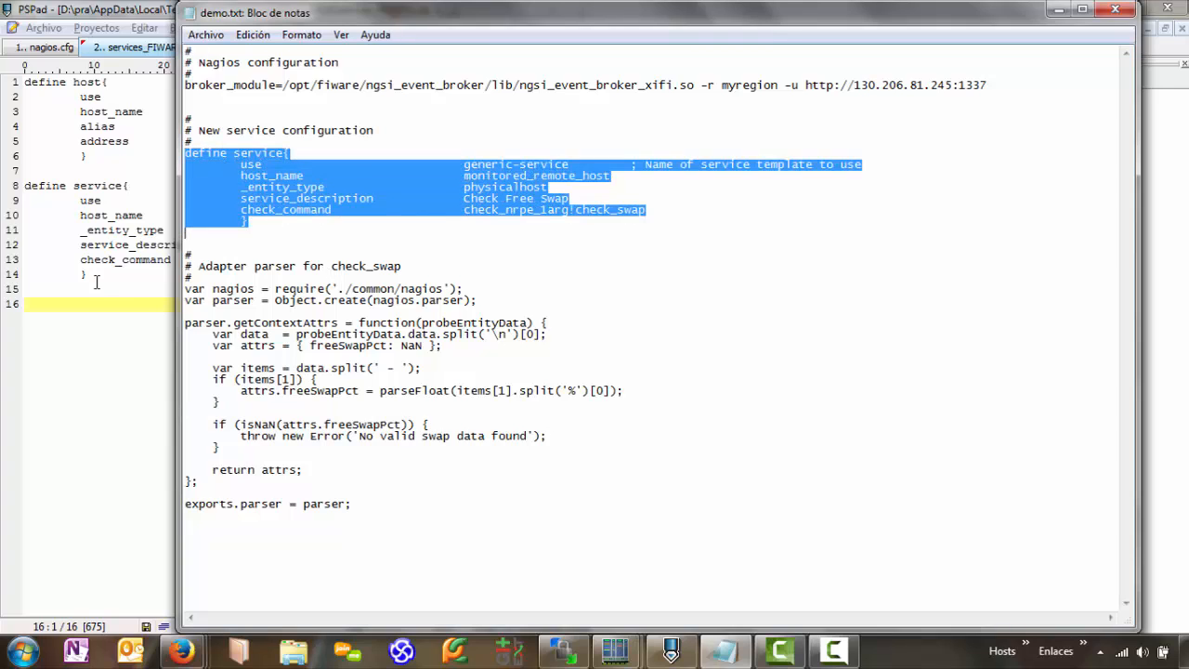
# - Paste the Check Free Swap definition at the end of services_FIWARE.cfg in PSPad, and save the file
pyautogui.click(51, 293)
pyautogui.press('Down')
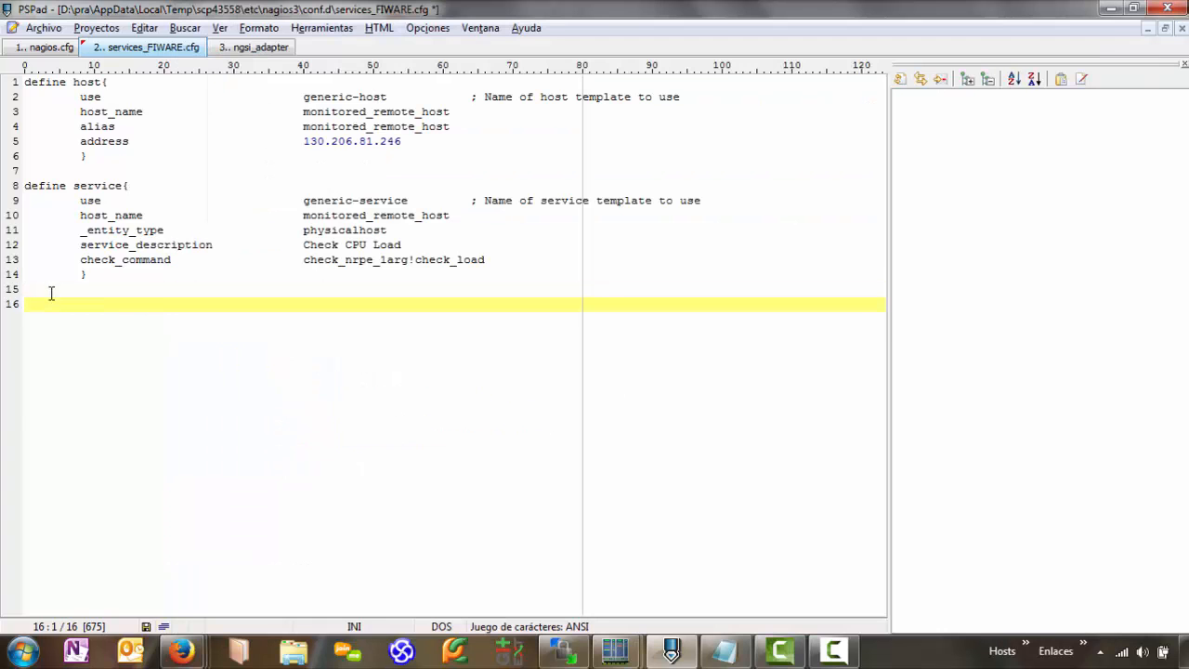
pyautogui.hotkey('ctrl', 'v')
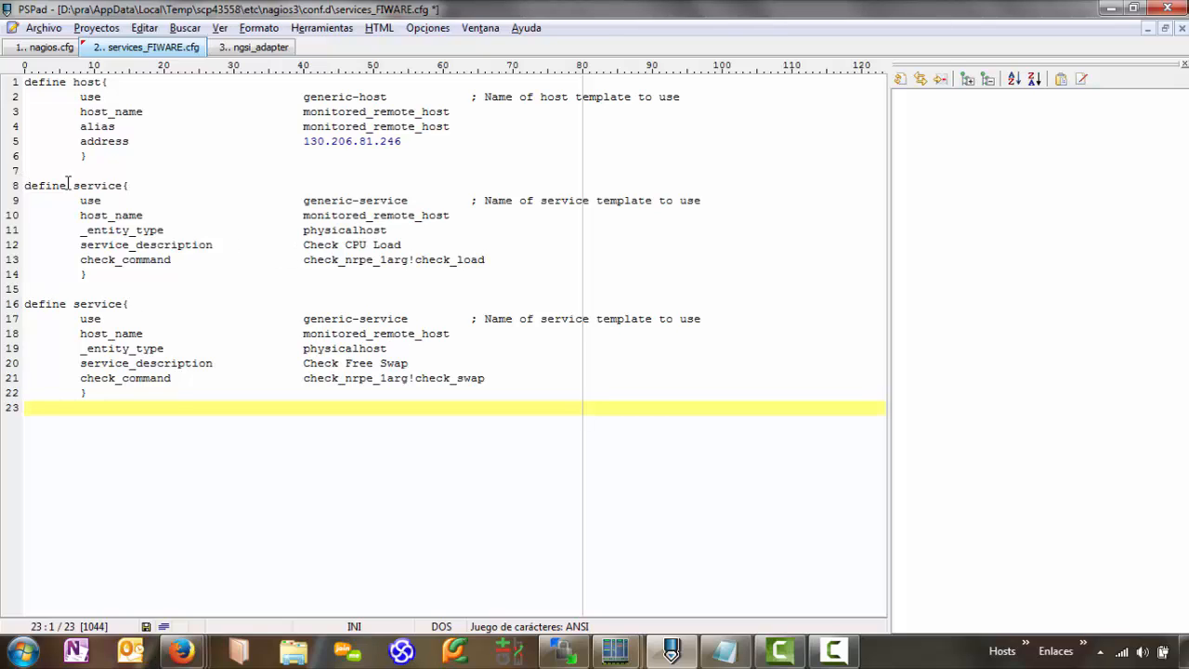
pyautogui.doubleClick(335, 350)
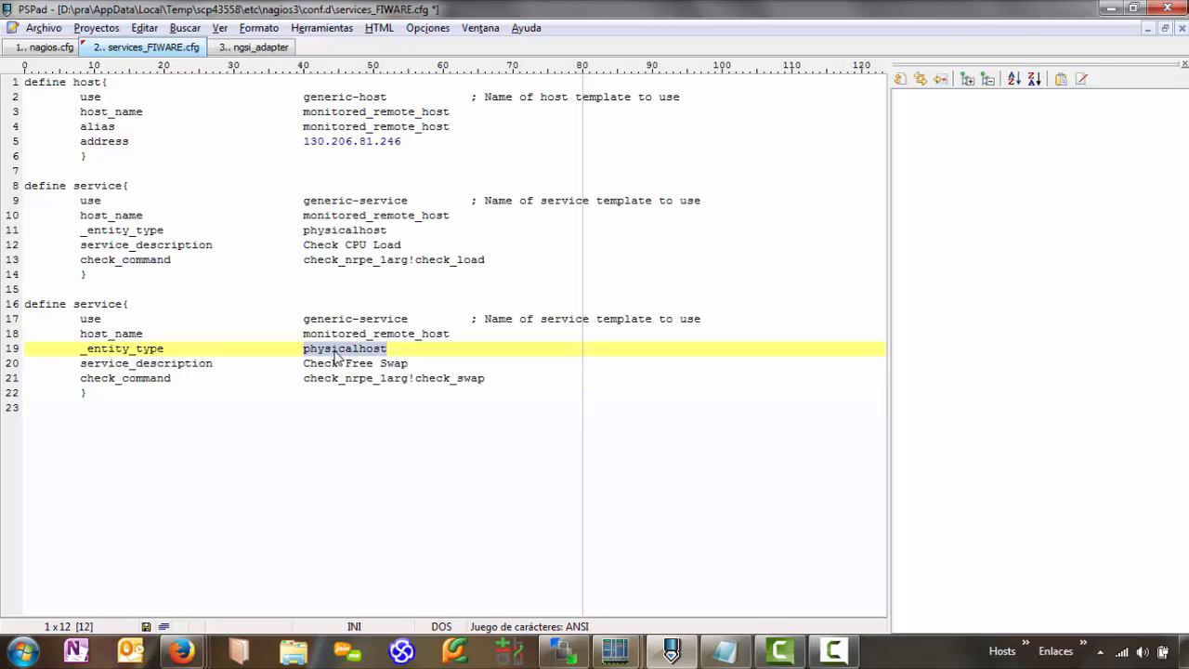
pyautogui.doubleClick(470, 379)
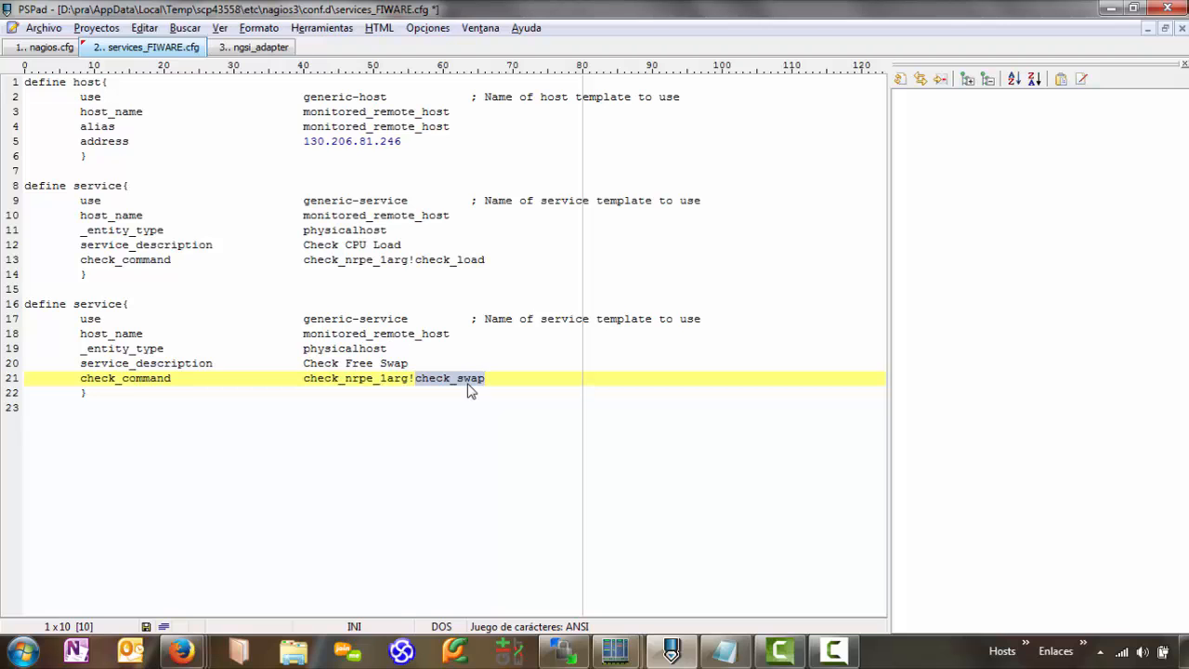
pyautogui.hotkey('ctrl', 's')
# - In the test-monitoring-nagios terminal, stop following the log and run "service nagios3 restart"
pyautogui.moveTo(615, 655)
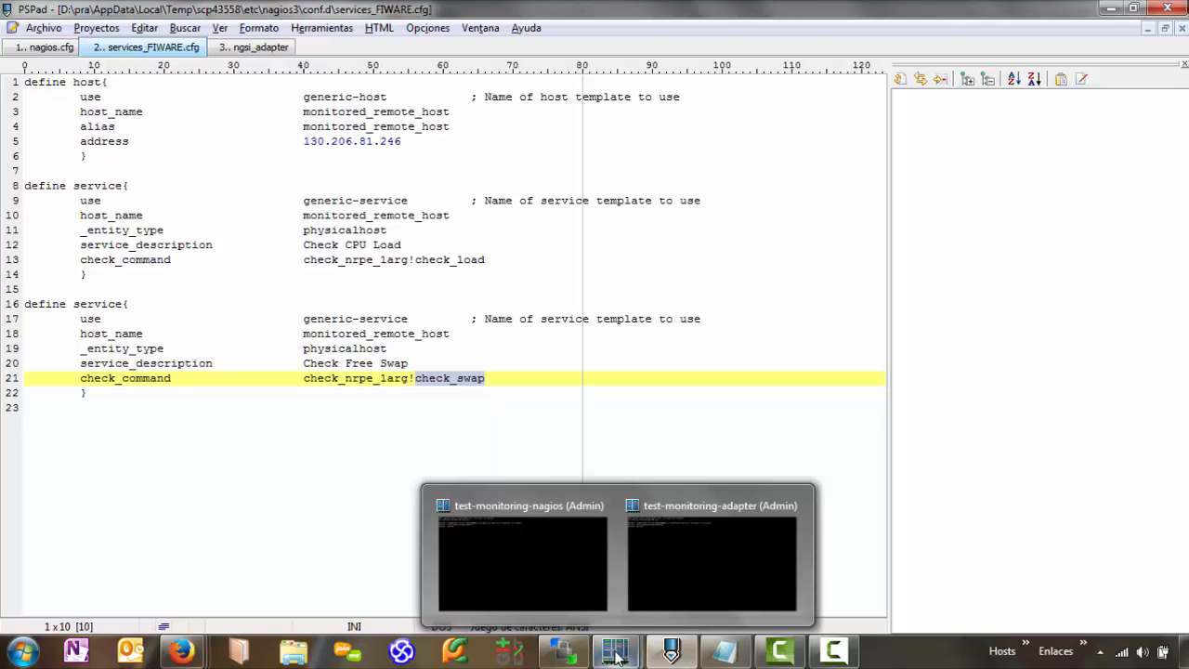
pyautogui.click(489, 567)
pyautogui.hotkey('ctrl', 'c')
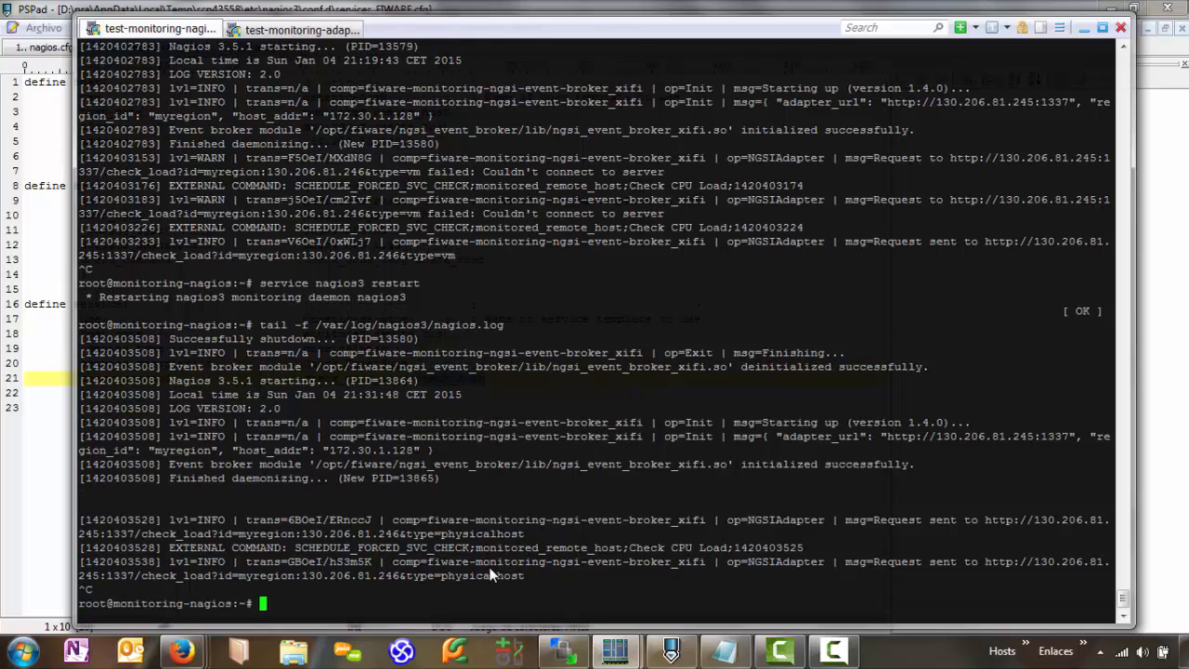
pyautogui.hotkey('ctrl', 'r')
pyautogui.write('rest')
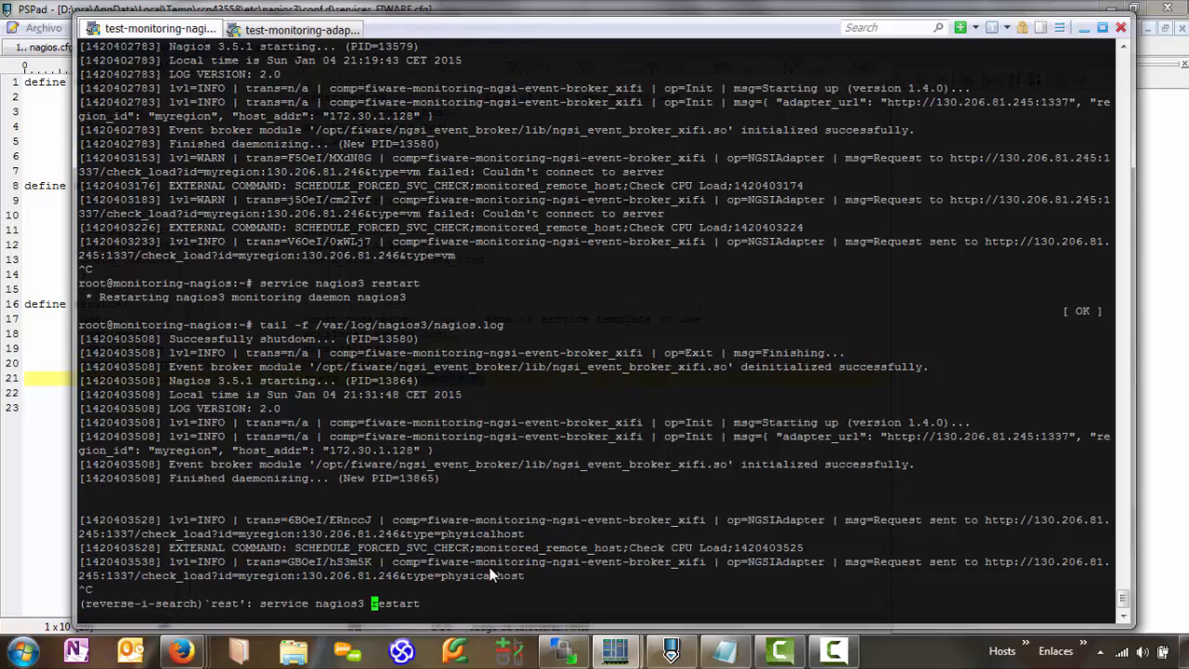
pyautogui.press('Return')
# - Run "tail -f /var/log/nagios3/nagios.log" and add a few blank lines below its output
pyautogui.hotkey('ctrl', 'r')
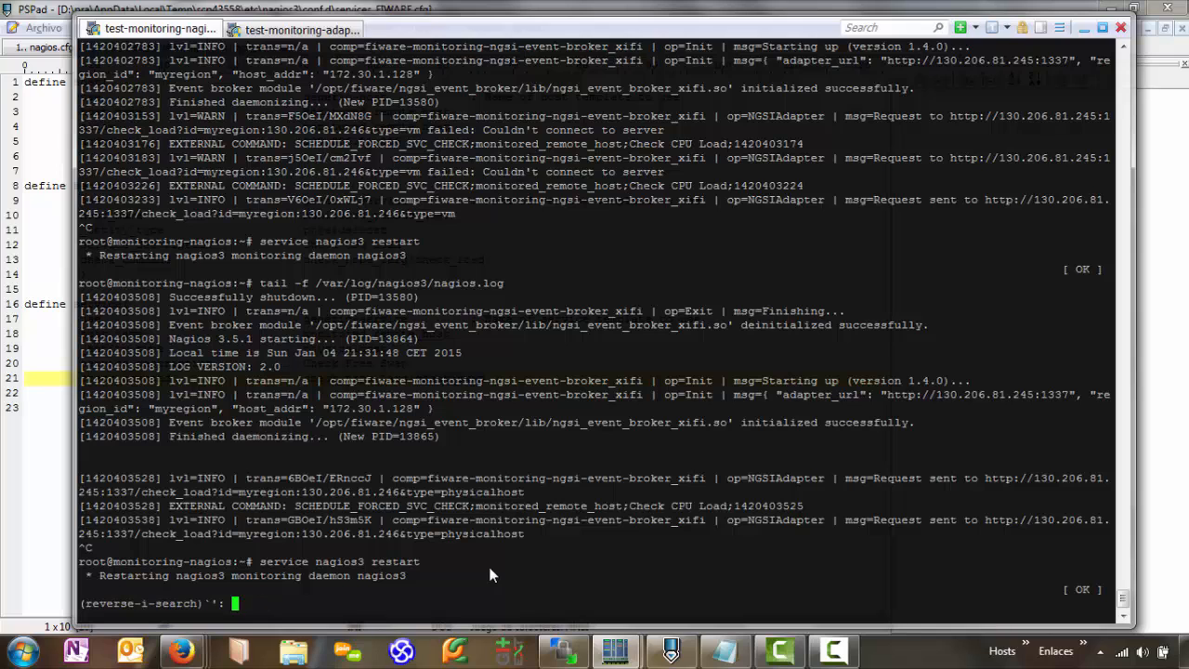
pyautogui.write('tail')
pyautogui.press('Return')
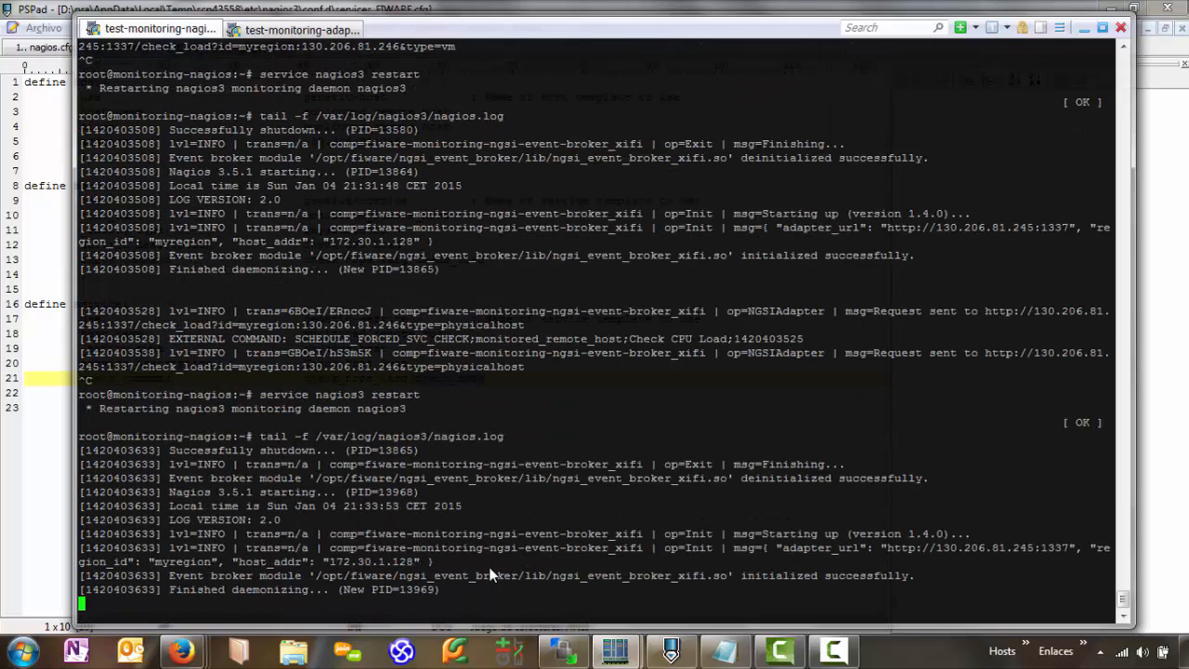
pyautogui.press('Return')
pyautogui.press('Return')
pyautogui.press('Return')
pyautogui.press('Return')
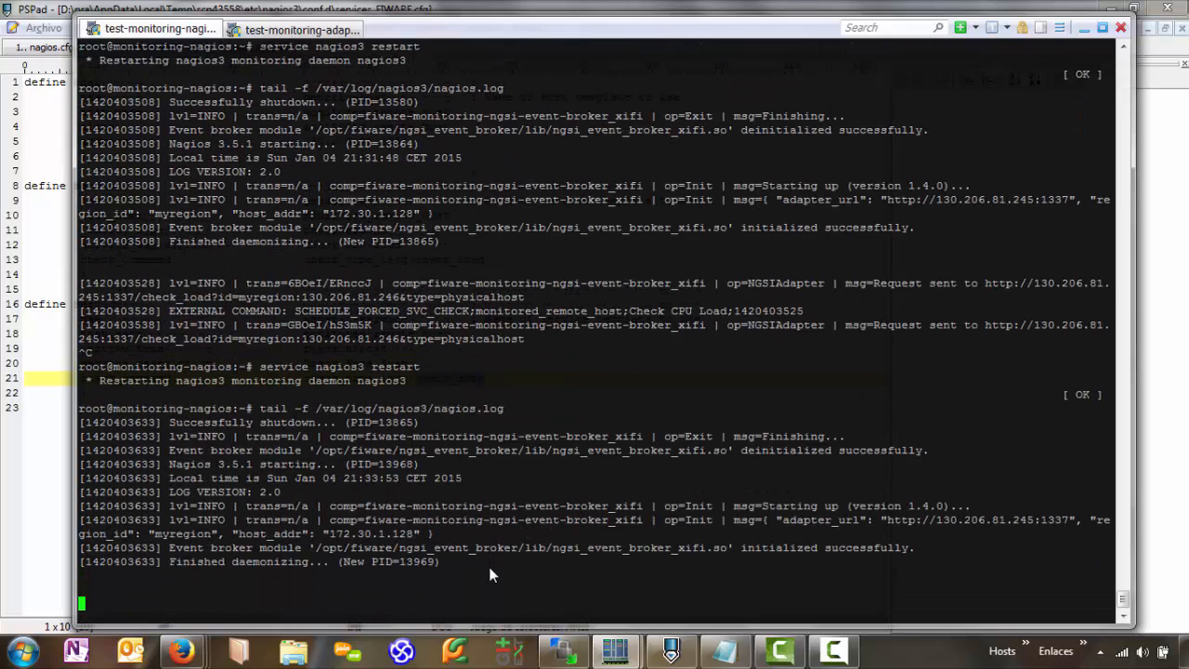
# - Switch to Nagios Core in Firefox, reload it, and open the service status details of monitored_remote_host
pyautogui.hotkey('alt', 'Tab')
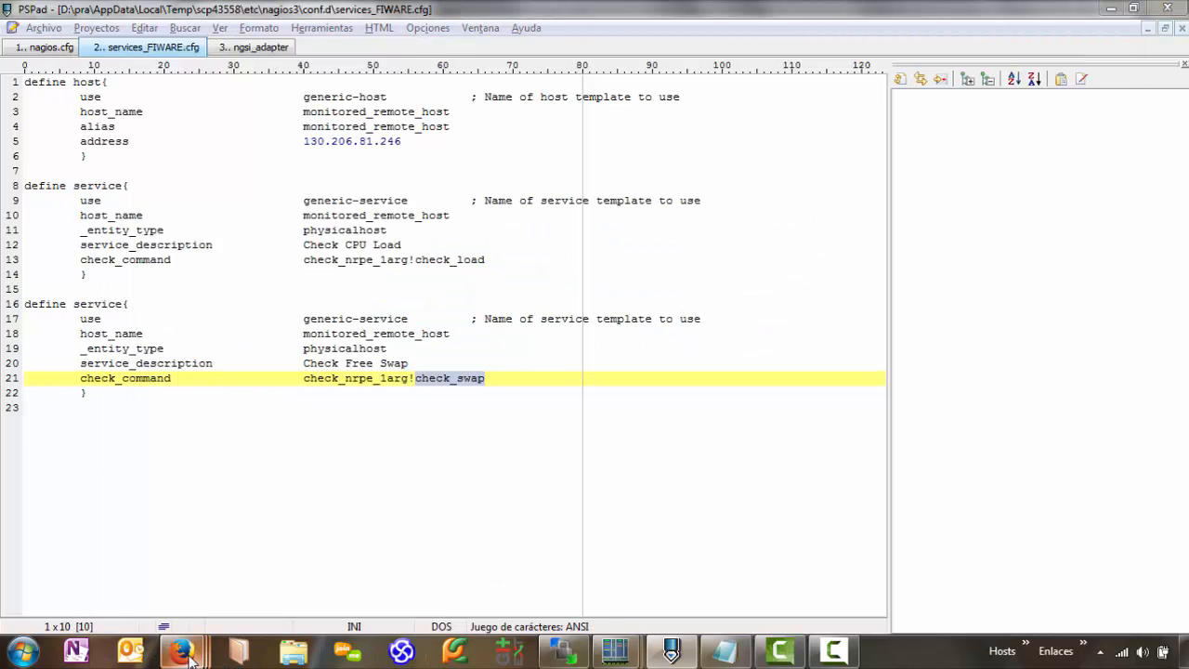
pyautogui.moveTo(182, 651)
pyautogui.click(284, 595)
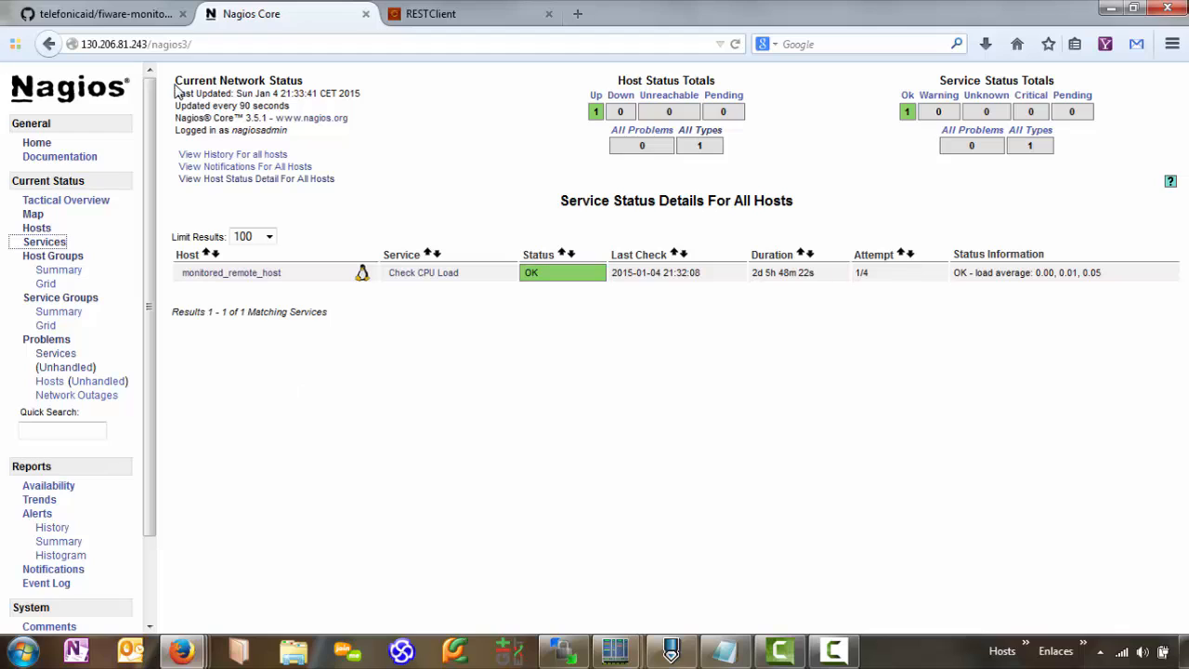
pyautogui.click(218, 45)
pyautogui.press('Return')
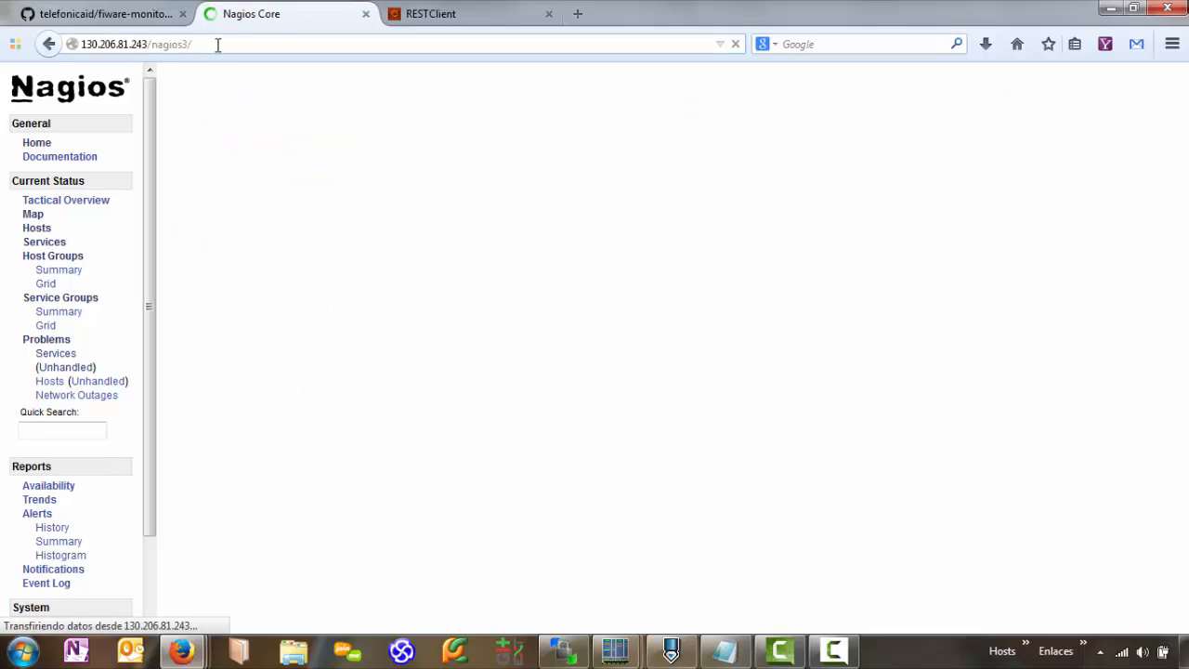
pyautogui.click(37, 237)
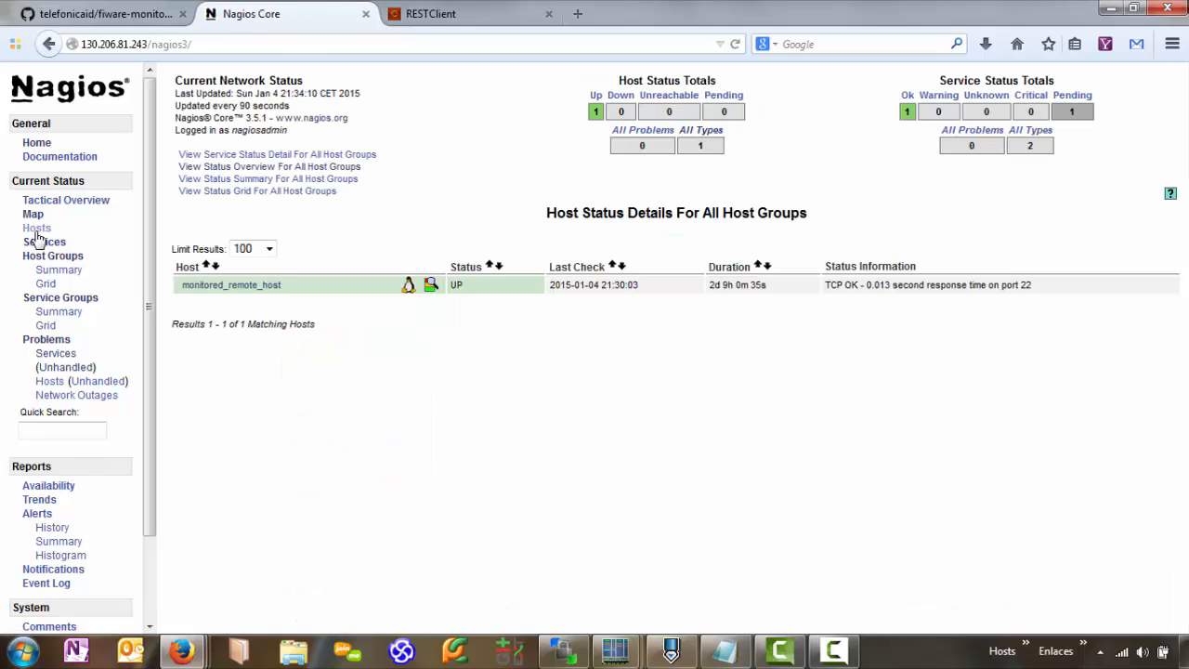
pyautogui.click(430, 286)
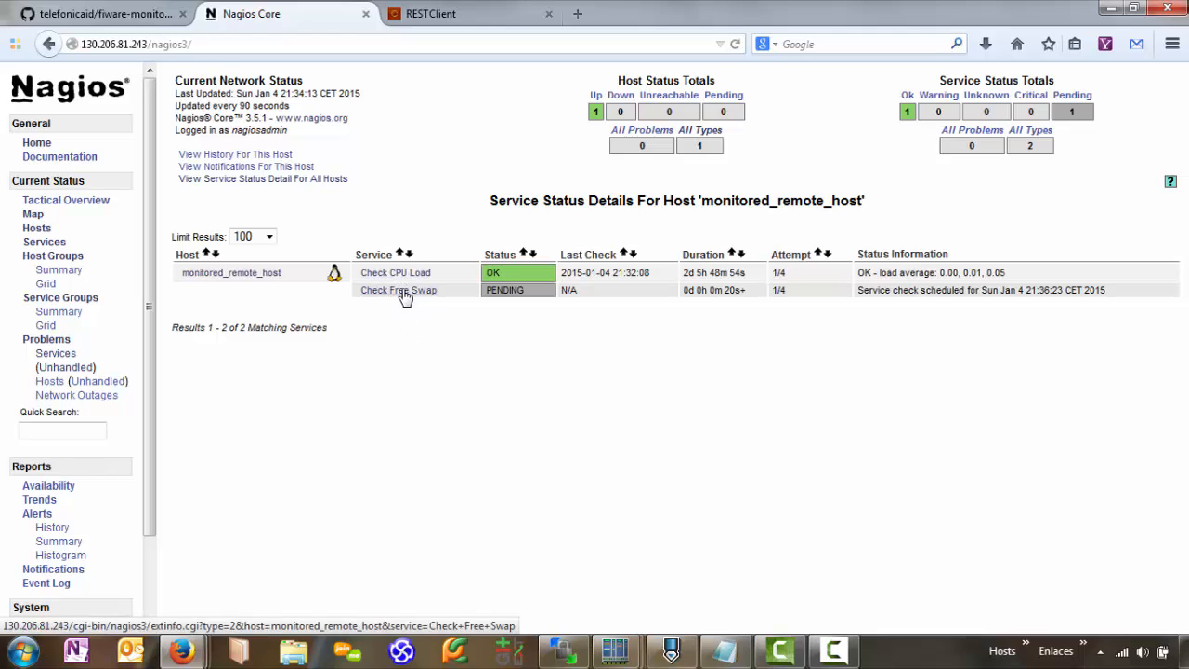
# - Force an immediate re-check of the Check Free Swap service and return to the services list
pyautogui.click(403, 291)
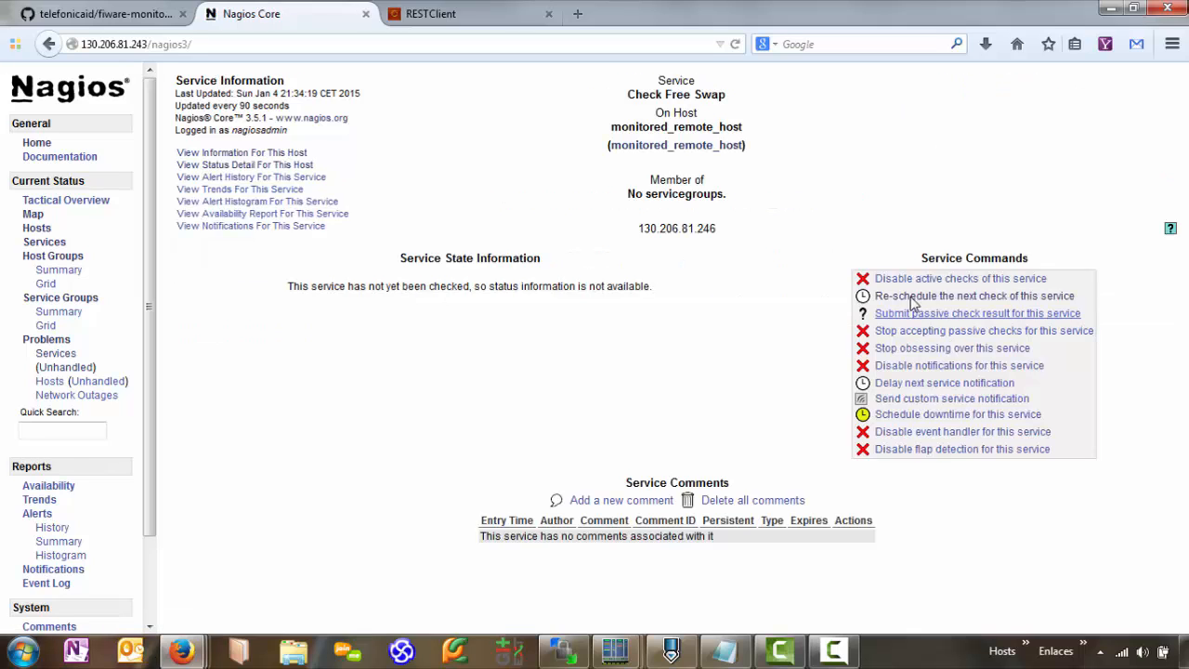
pyautogui.click(913, 298)
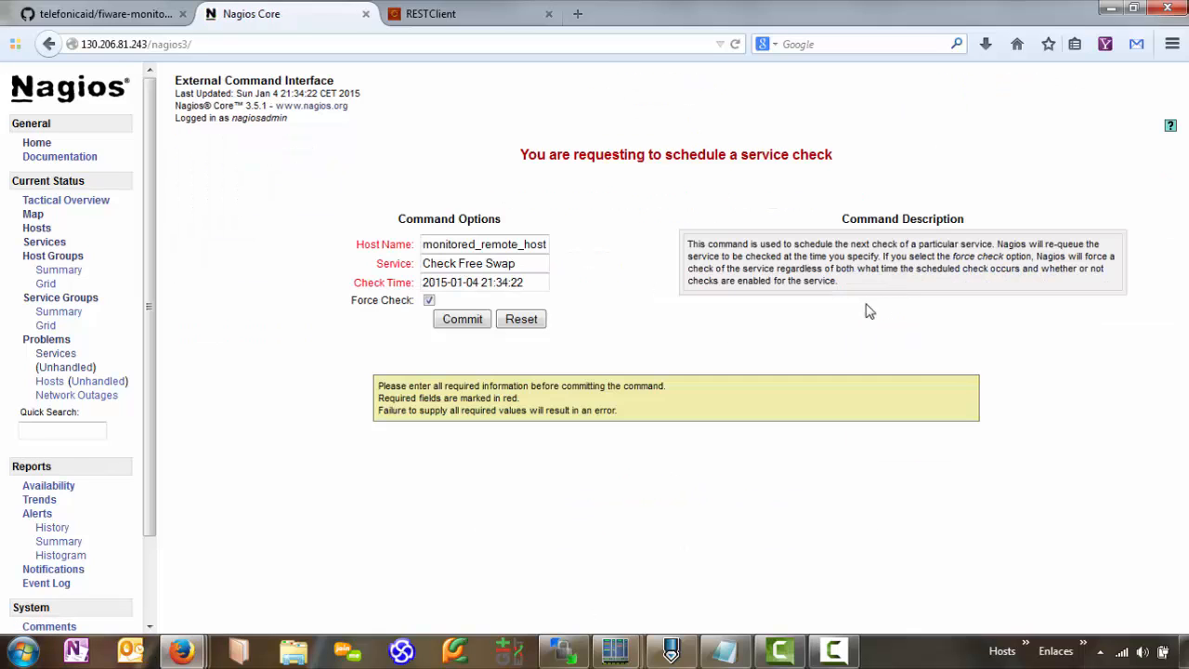
pyautogui.click(462, 320)
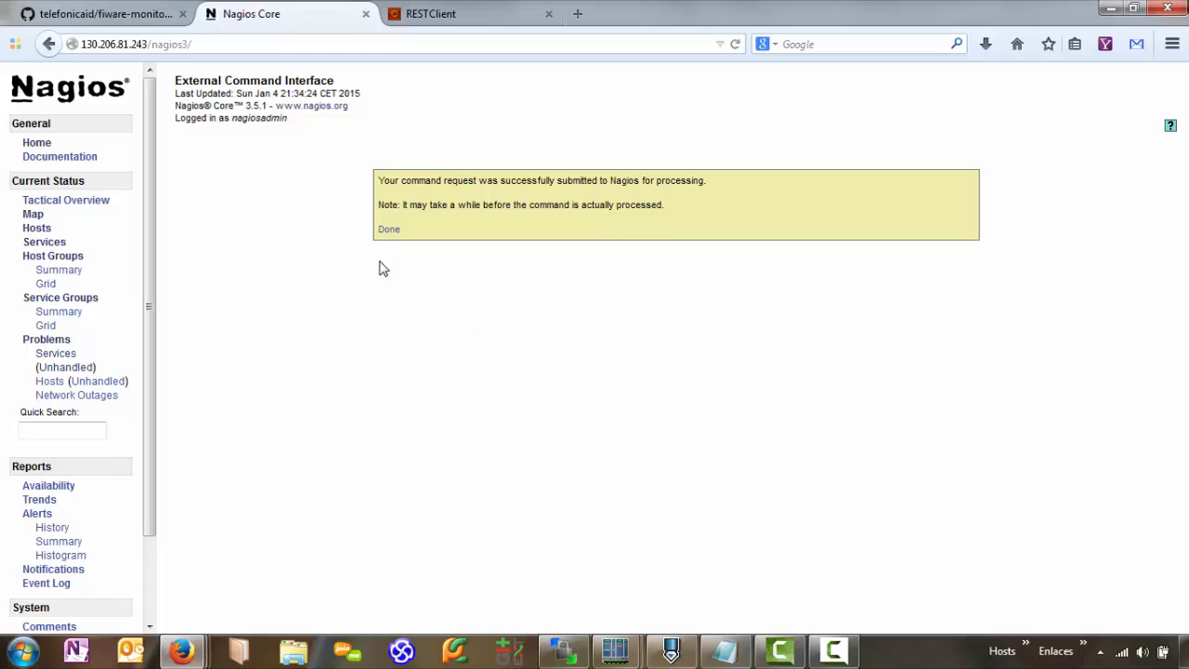
pyautogui.click(389, 231)
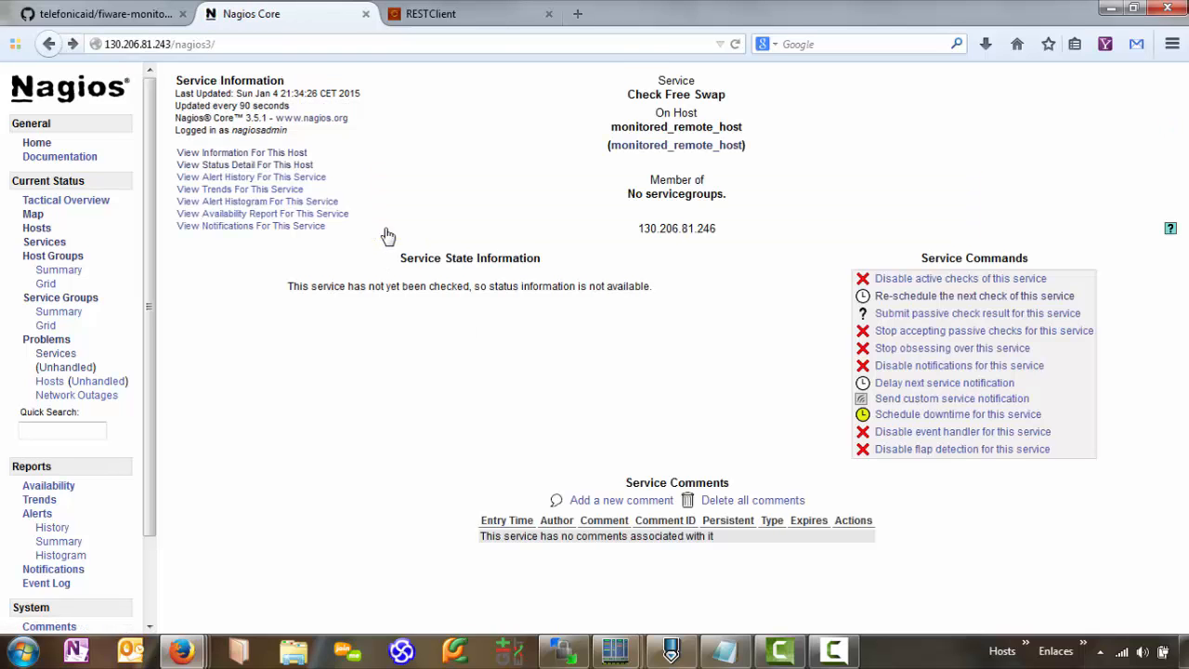
pyautogui.click(43, 244)
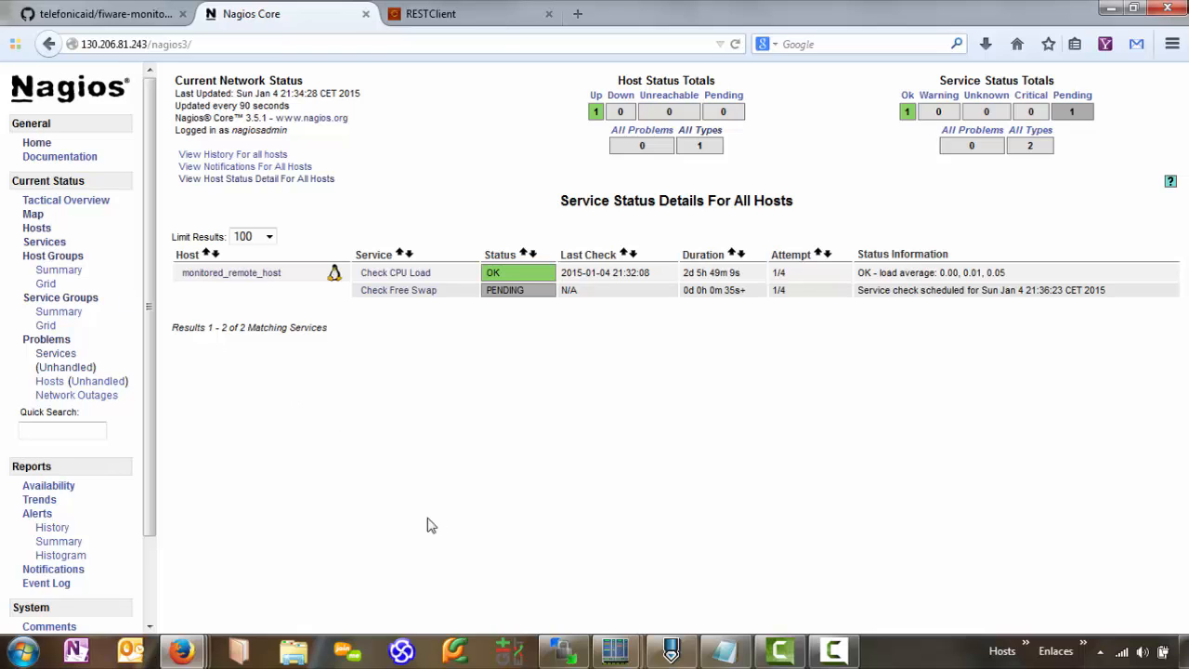
# - In the test-monitoring-nagios terminal, examine the log entries for the forced Check Free Swap check and separate them with blank lines
pyautogui.moveTo(606, 662)
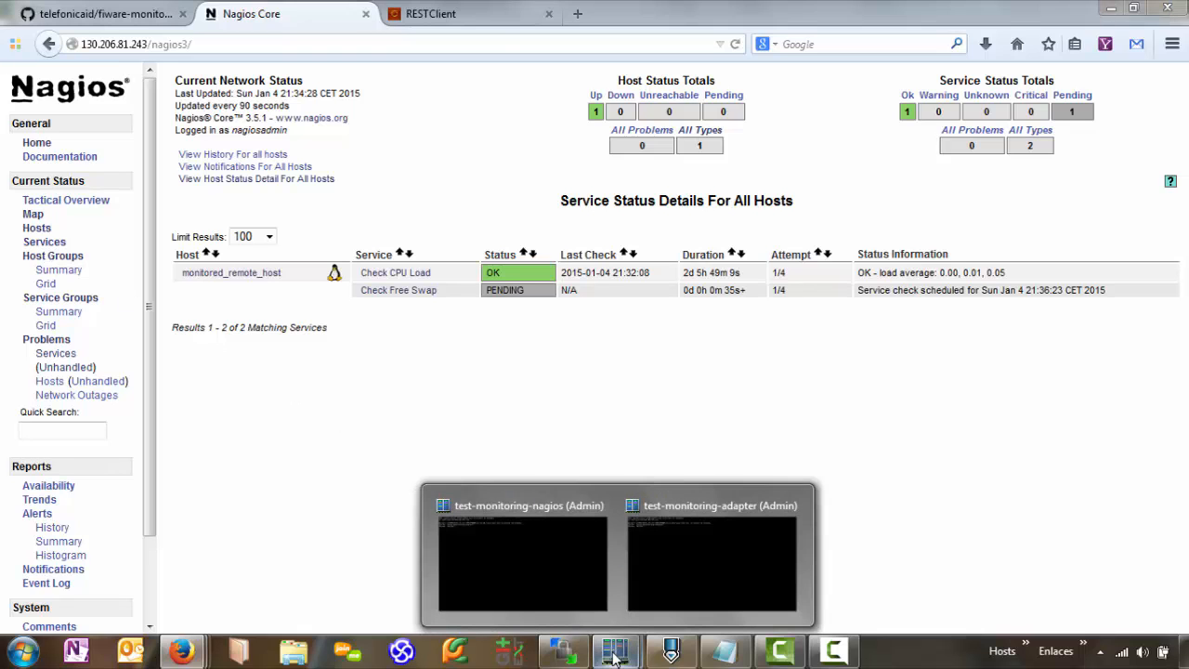
pyautogui.click(507, 574)
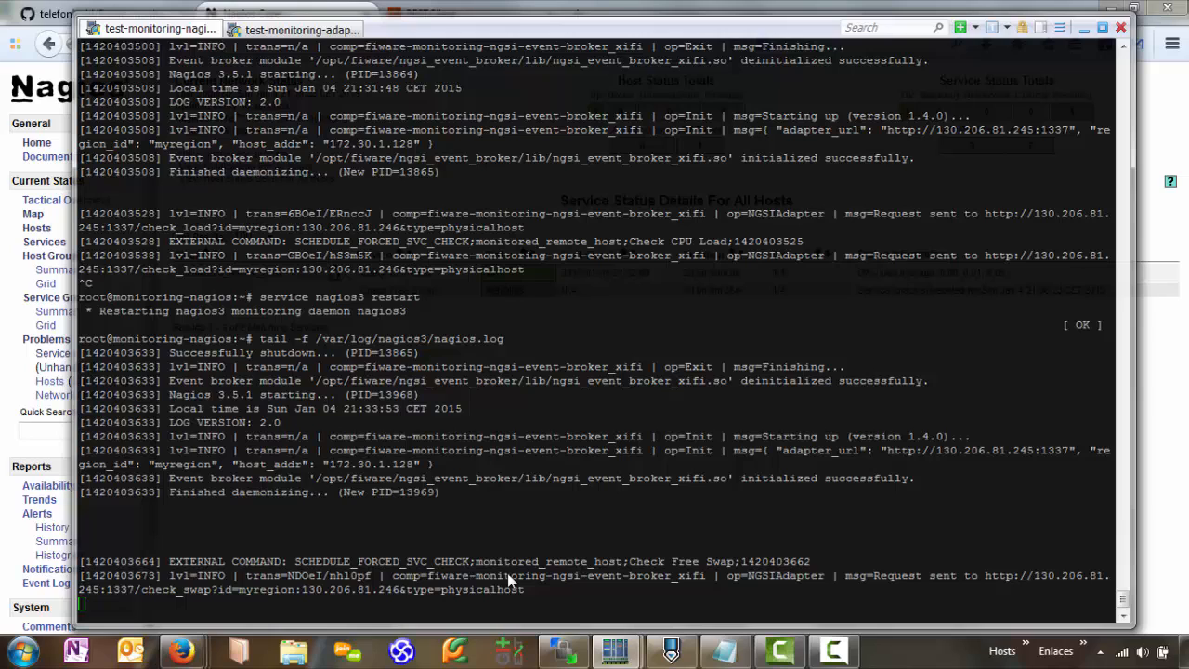
pyautogui.press('Return')
pyautogui.press('Return')
pyautogui.press('Return')
pyautogui.press('Return')
pyautogui.press('Return')
pyautogui.press('Return')
pyautogui.press('Return')
pyautogui.press('Return')
pyautogui.press('Return')
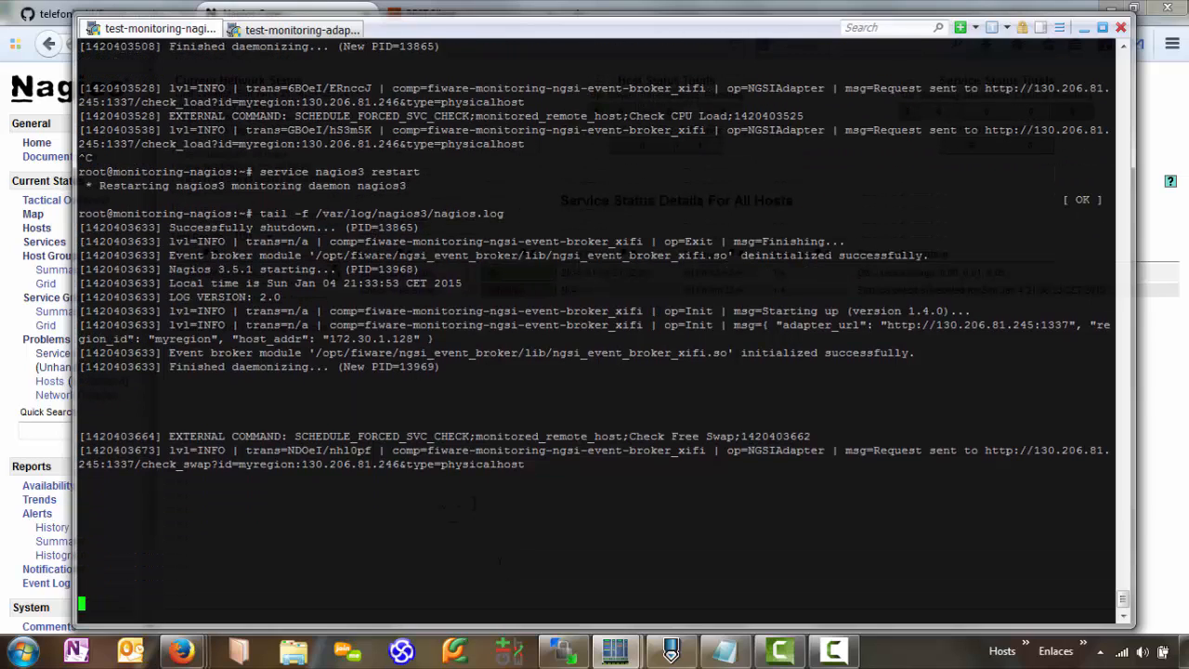
# - Return to Nagios Core in Firefox, reload the services list, and examine the free percentage in Check Free Swap's status information
pyautogui.hotkey('alt', 'Tab')
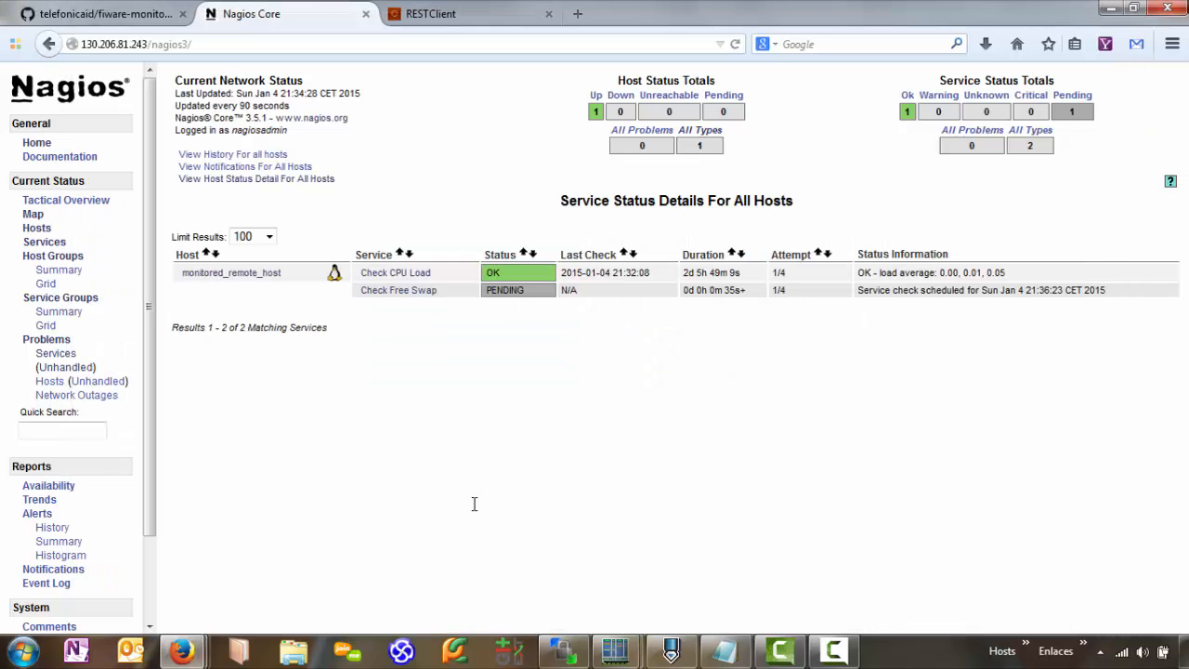
pyautogui.click(250, 43)
pyautogui.press('Return')
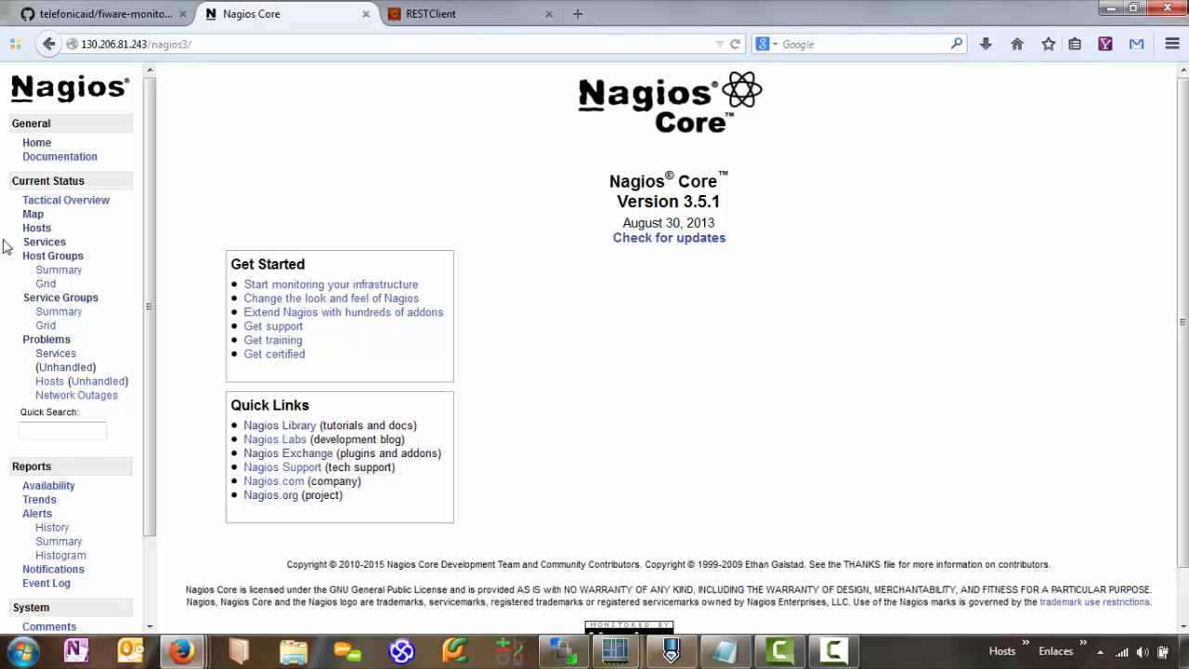
pyautogui.click(40, 244)
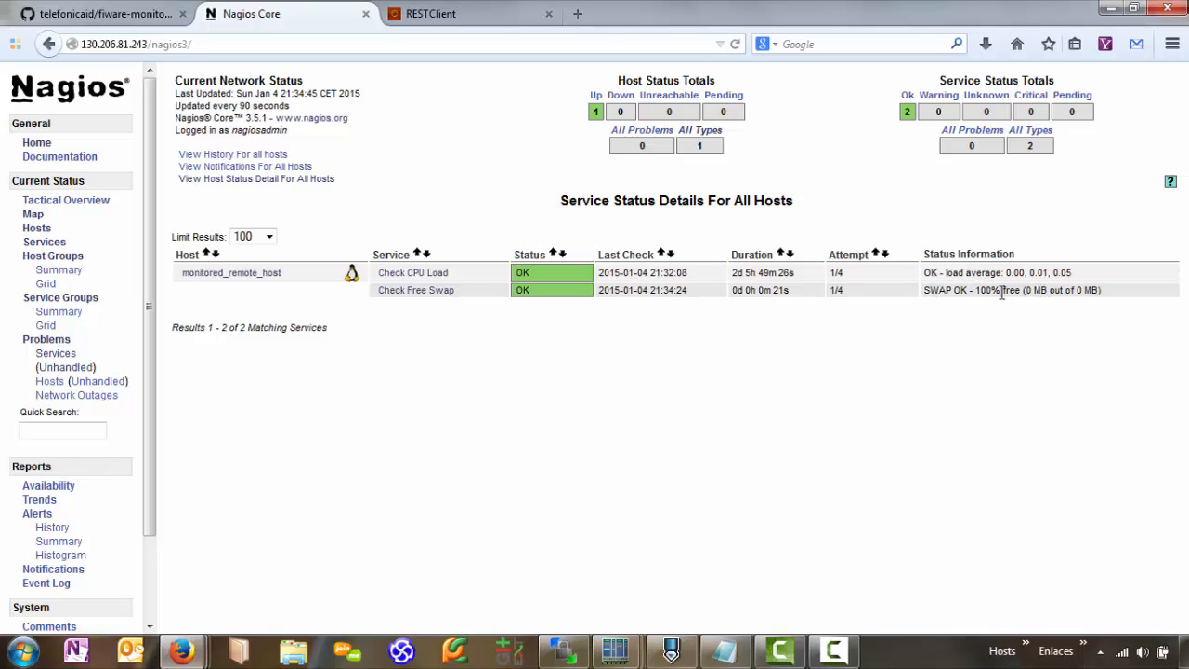
pyautogui.moveTo(1001, 294); pyautogui.dragTo(972, 296)
# - Examine the check_swap request in the test-monitoring-nagios log, then its handling in the test-monitoring-adapter log
pyautogui.click(615, 651)
pyautogui.click(500, 585)
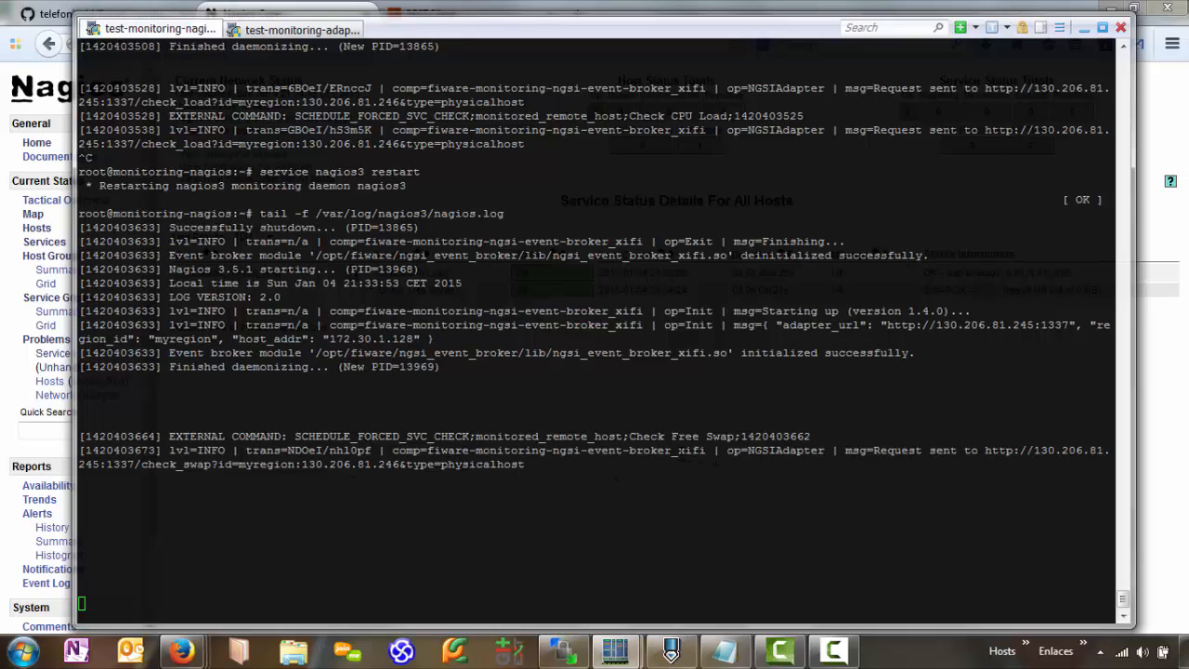
pyautogui.click(498, 468)
pyautogui.moveTo(141, 463); pyautogui.dragTo(210, 464)
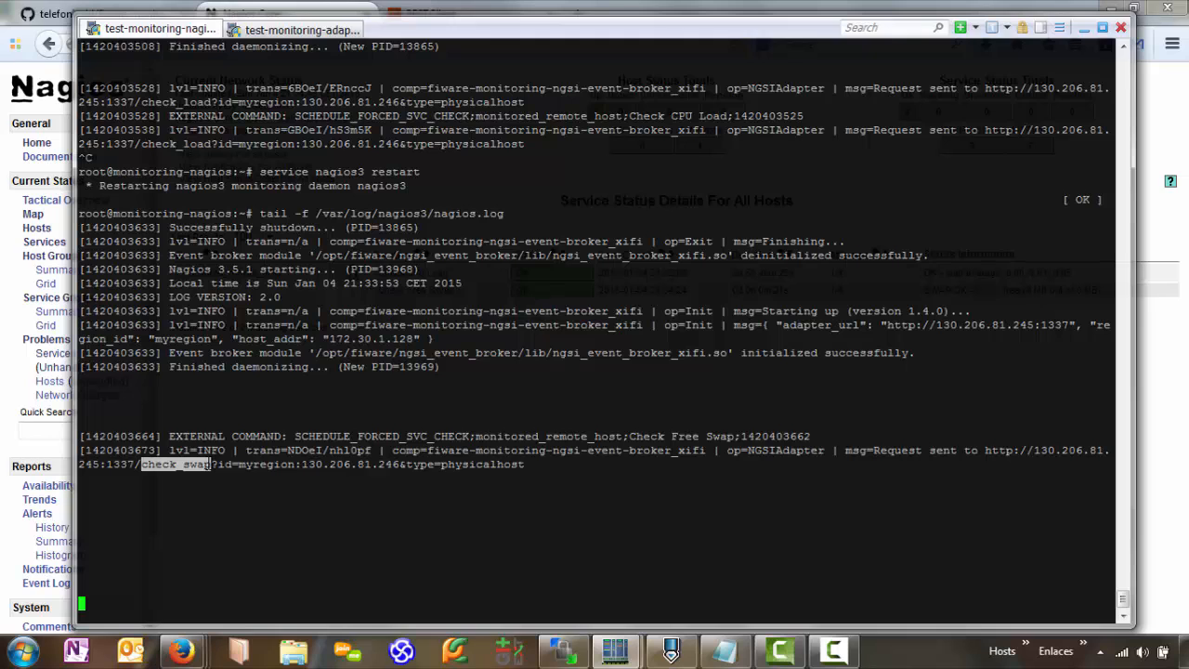
pyautogui.click(286, 31)
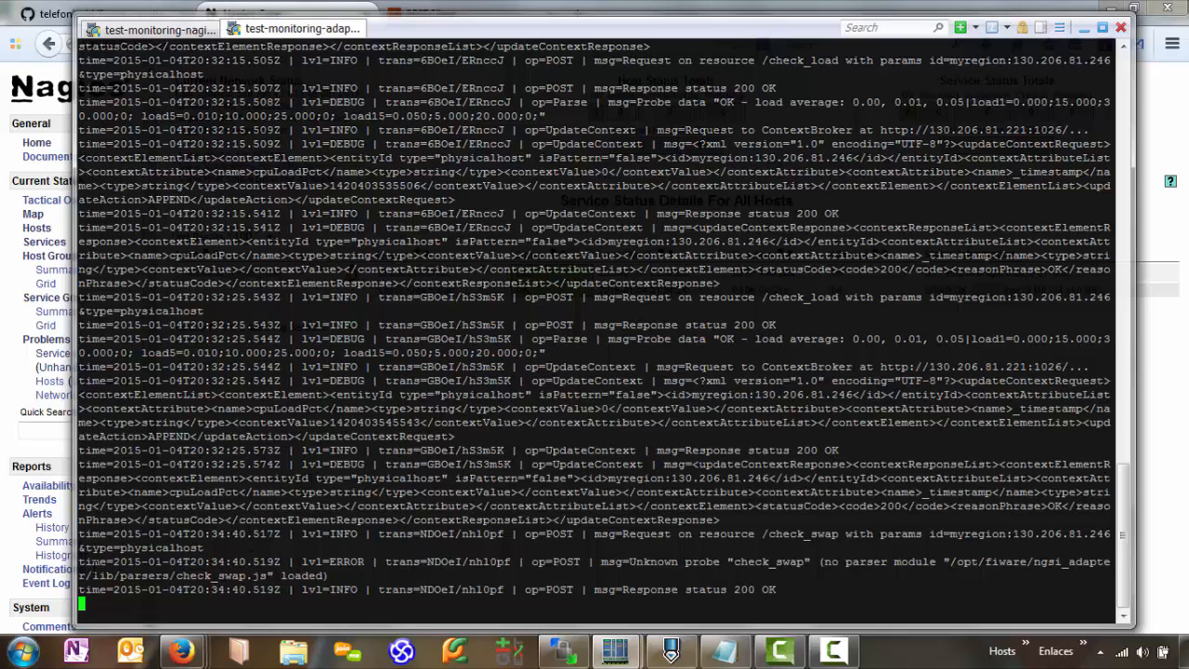
# - Highlight the check_swap error in the adapter log, then in WinSCP create check_swap.js in the adapter's /opt/fiware/ngsi_adapter/lib/parsers folder
pyautogui.moveTo(79, 561); pyautogui.dragTo(827, 591)
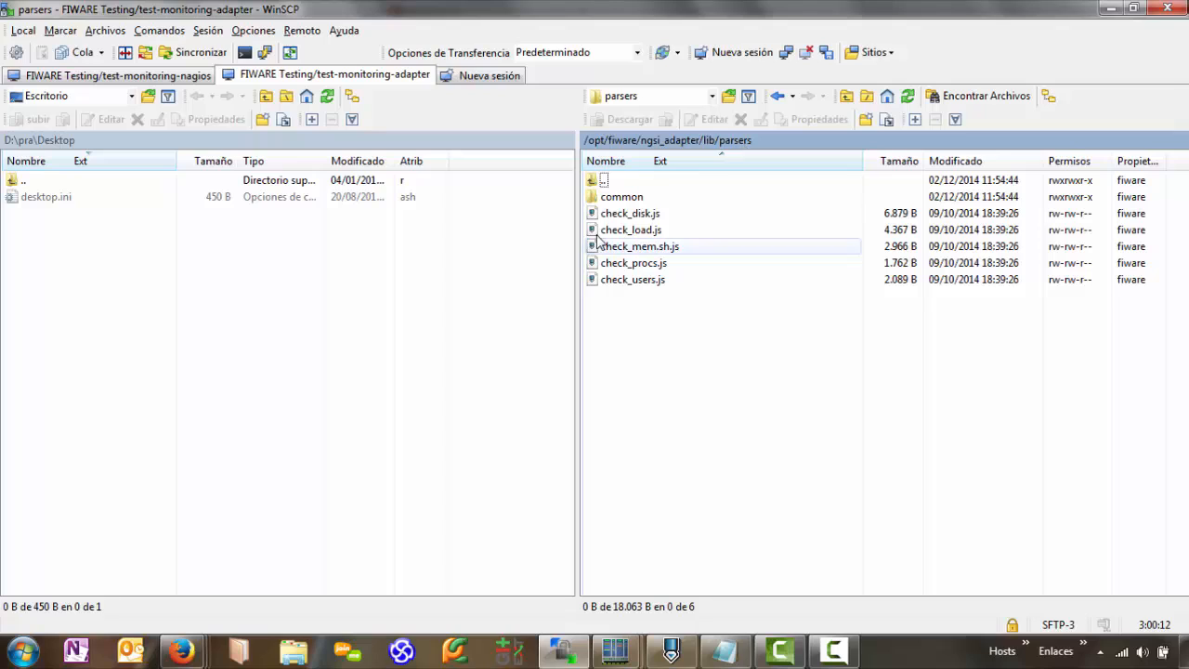
pyautogui.rightClick(623, 309)
pyautogui.moveTo(688, 418)
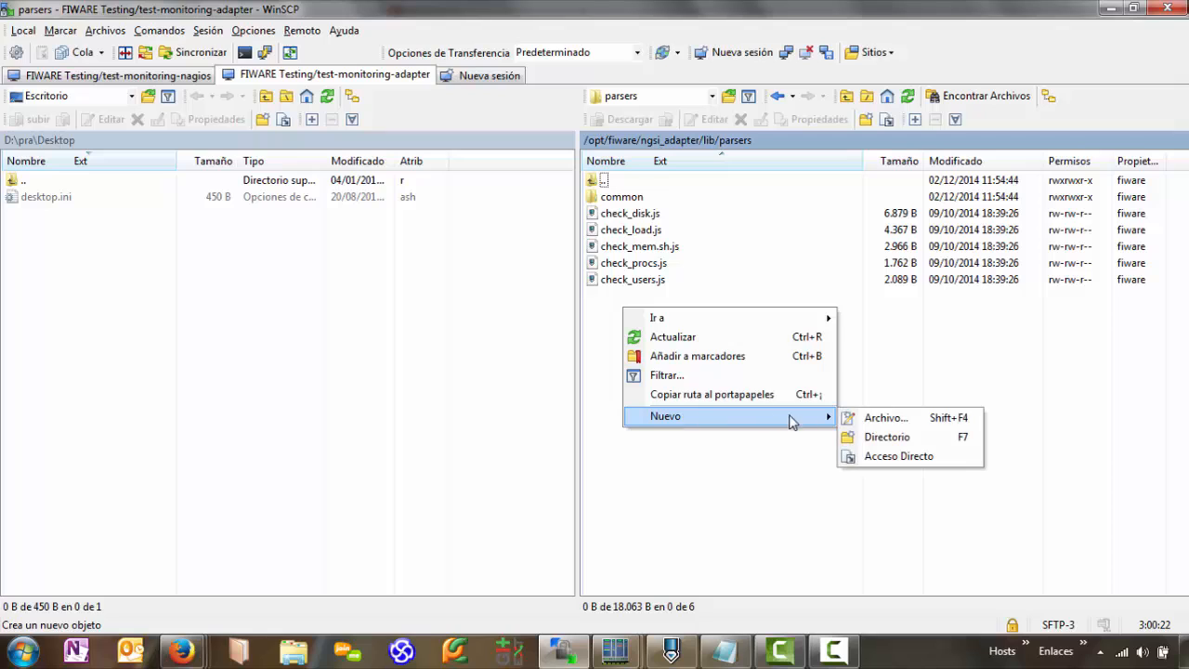
pyautogui.click(880, 417)
pyautogui.write('c')
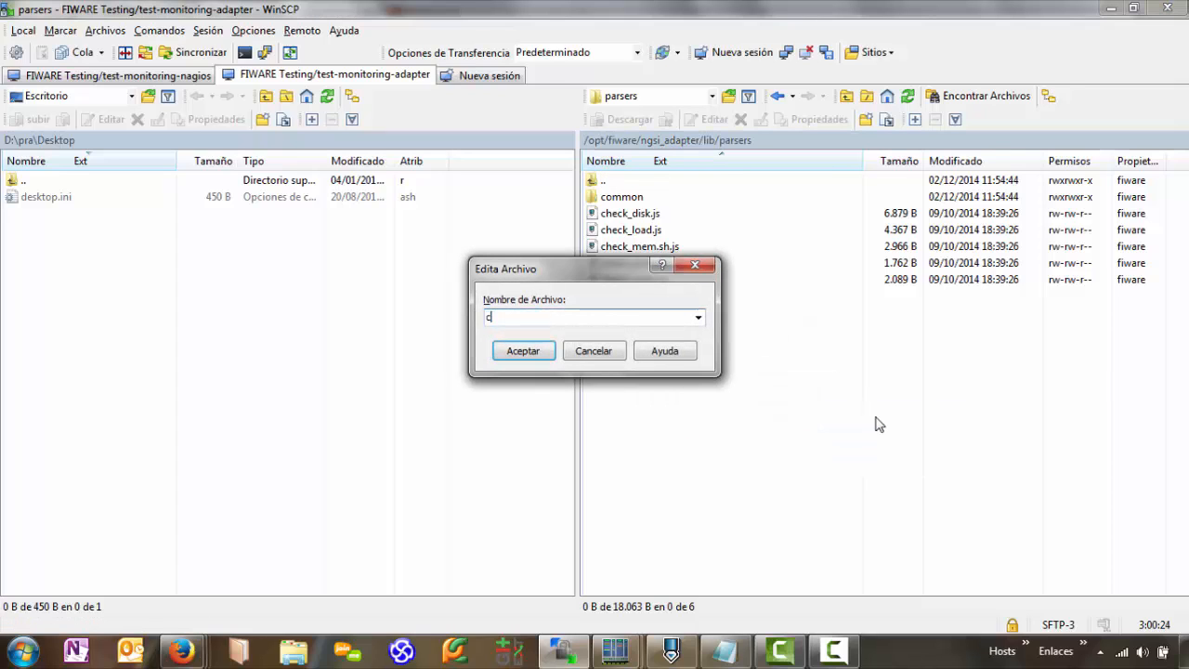
pyautogui.write('heck_swpa')
pyautogui.press('BackSpace')
pyautogui.press('BackSpace')
pyautogui.write('ap.js')
pyautogui.press('Return')
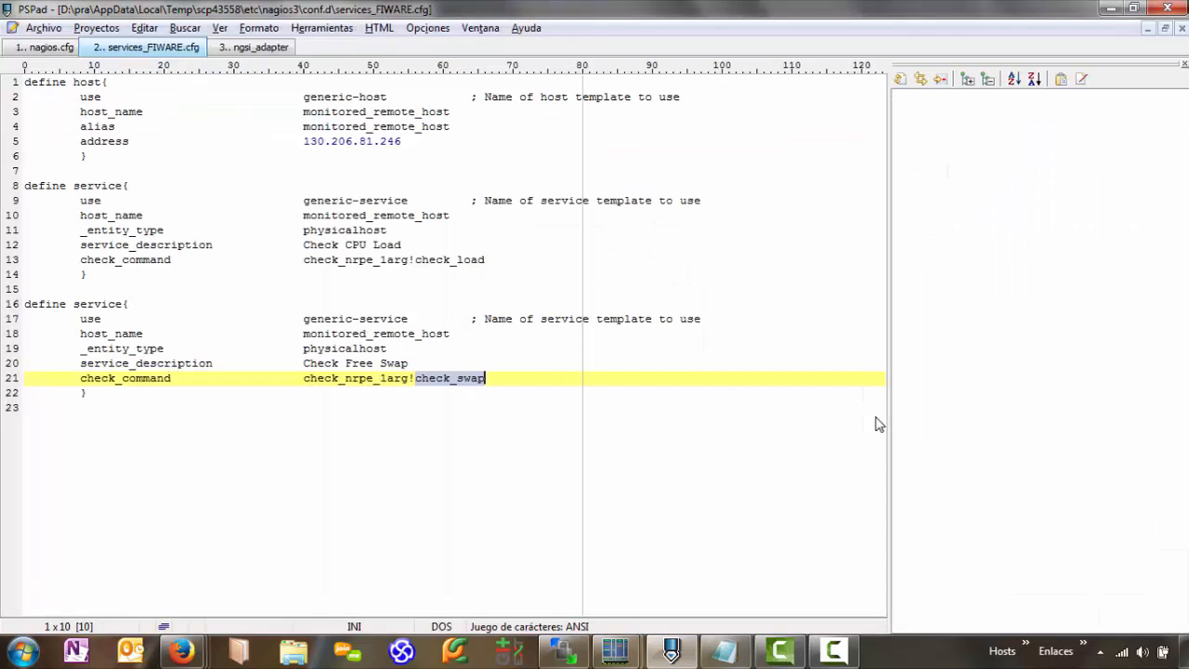
# - Copy the adapter parser code for check_swap from demo.txt in Notepad and paste it into the empty check_swap.js in PSPad
pyautogui.click(725, 650)
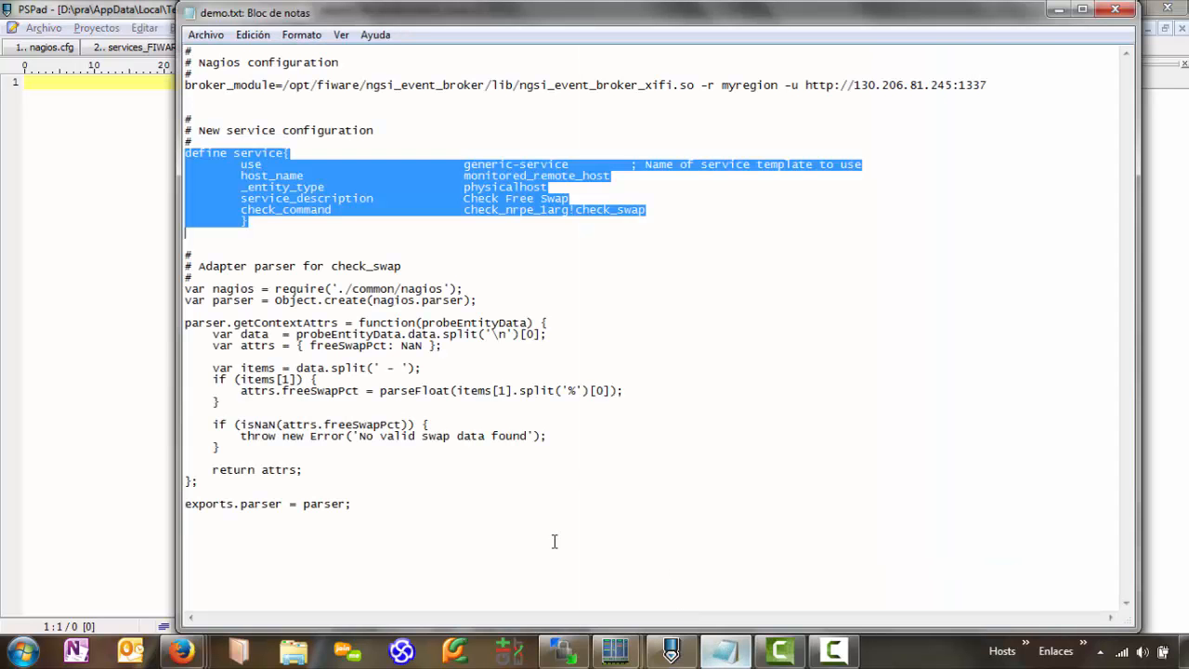
pyautogui.click(199, 289)
pyautogui.hotkey('shift', 'Down')
pyautogui.hotkey('shift', 'Down')
pyautogui.hotkey('shift', 'Down')
pyautogui.hotkey('shift', 'Down')
pyautogui.hotkey('shift', 'Down')
pyautogui.hotkey('shift', 'Down')
pyautogui.hotkey('shift', 'Down')
pyautogui.hotkey('shift', 'Down')
pyautogui.hotkey('shift', 'Down')
pyautogui.hotkey('shift', 'Down')
pyautogui.hotkey('shift', 'Down')
pyautogui.hotkey('shift', 'Down')
pyautogui.hotkey('shift', 'Down')
pyautogui.hotkey('shift', 'Down')
pyautogui.hotkey('shift', 'Down')
pyautogui.hotkey('shift', 'Down')
pyautogui.hotkey('shift', 'Down')
pyautogui.hotkey('shift', 'Down')
pyautogui.hotkey('shift', 'Down')
pyautogui.hotkey('shift', 'Down')
pyautogui.hotkey('ctrl', 'c')
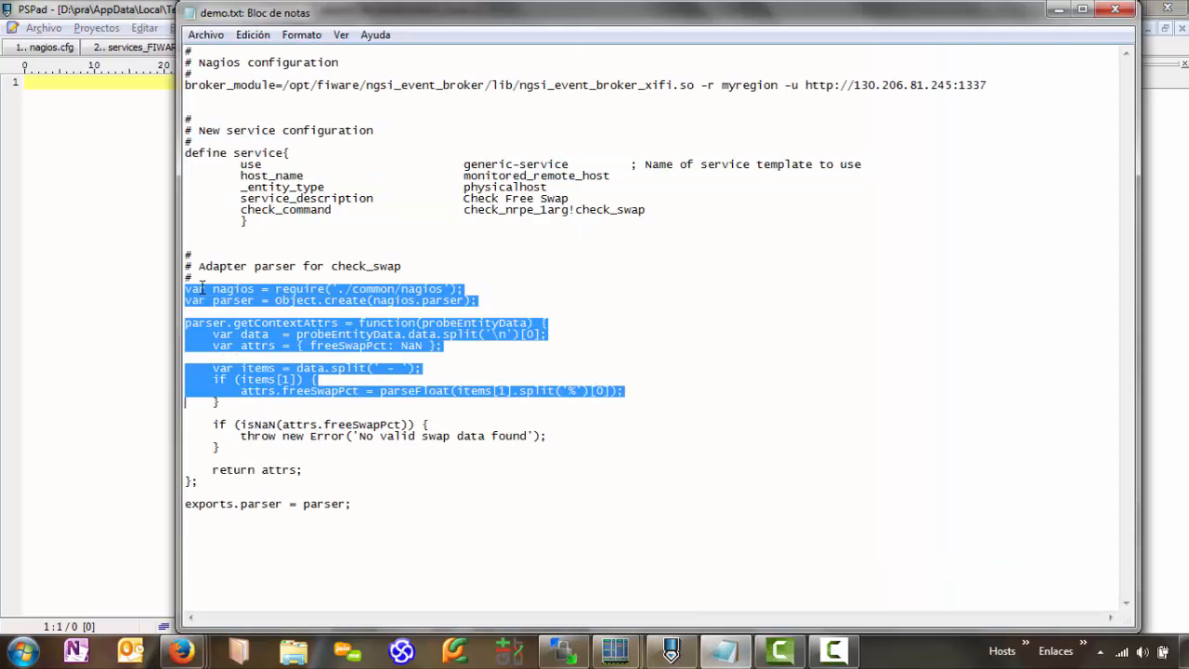
pyautogui.hotkey('alt', 'Tab')
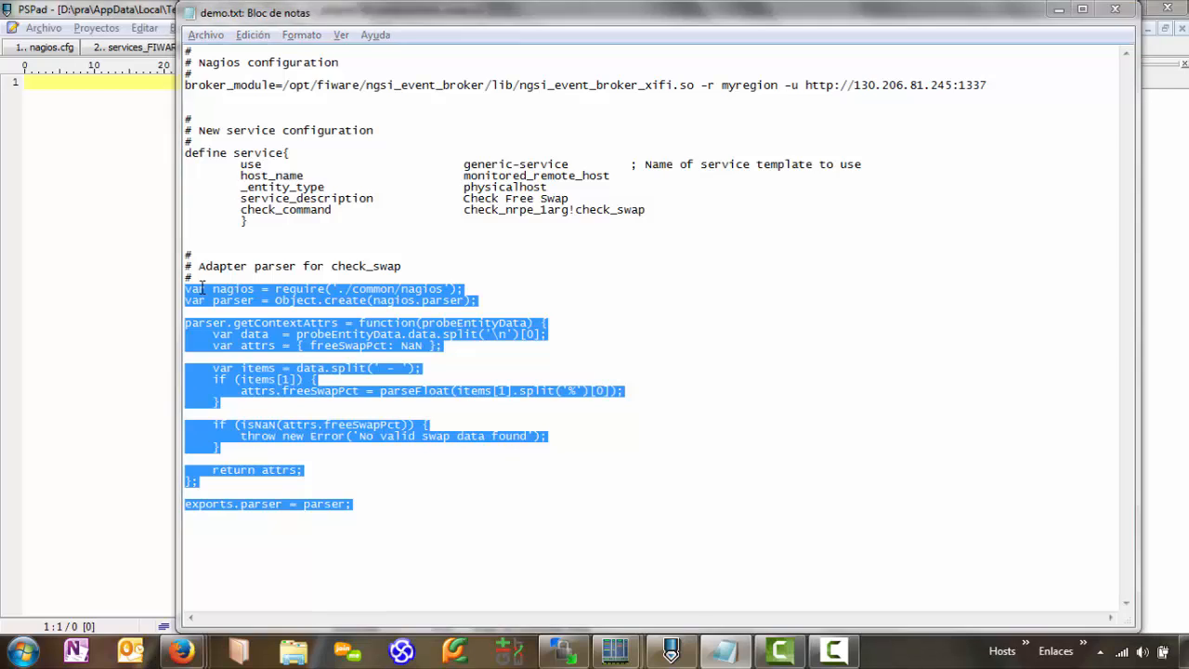
pyautogui.hotkey('ctrl', 'v')
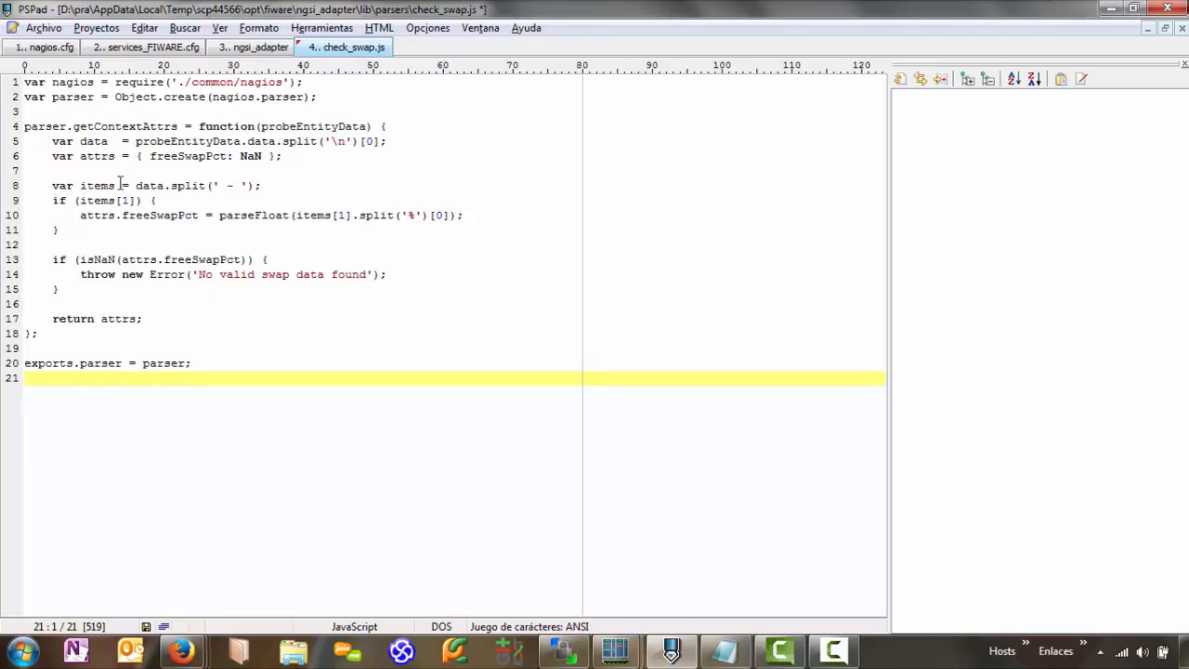
# - Highlight the freeSwapPct attribute and the probeEntityData parameter in check_swap.js, and save the file
pyautogui.click(172, 156)
pyautogui.doubleClick(172, 156)
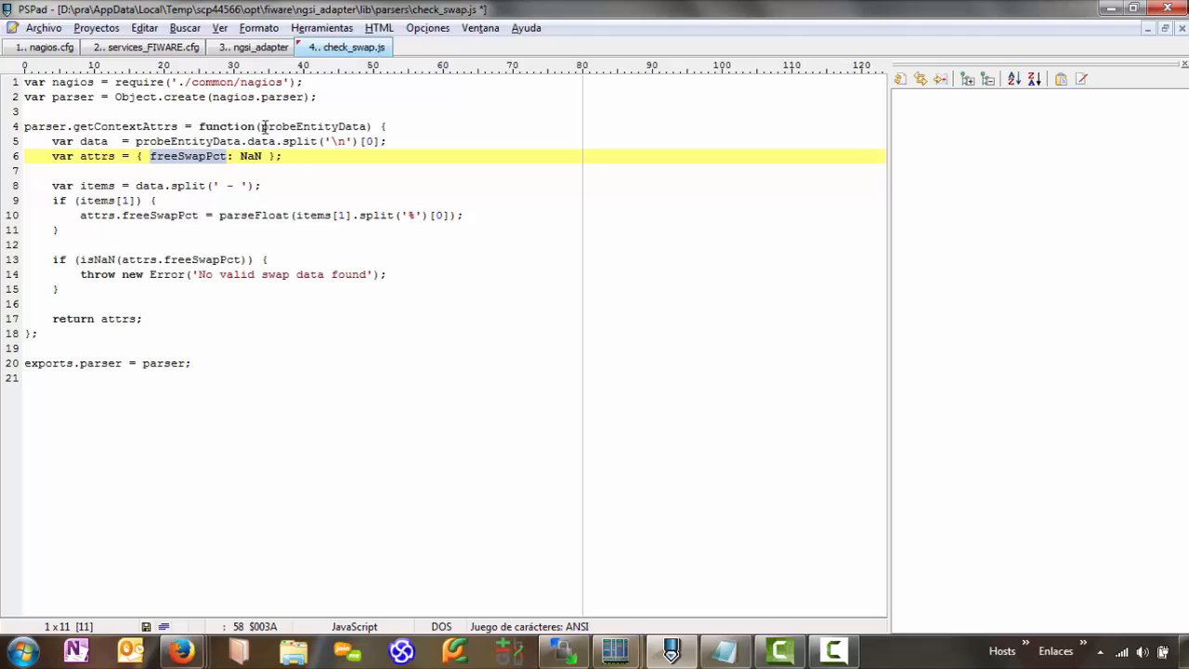
pyautogui.moveTo(262, 126); pyautogui.dragTo(374, 125)
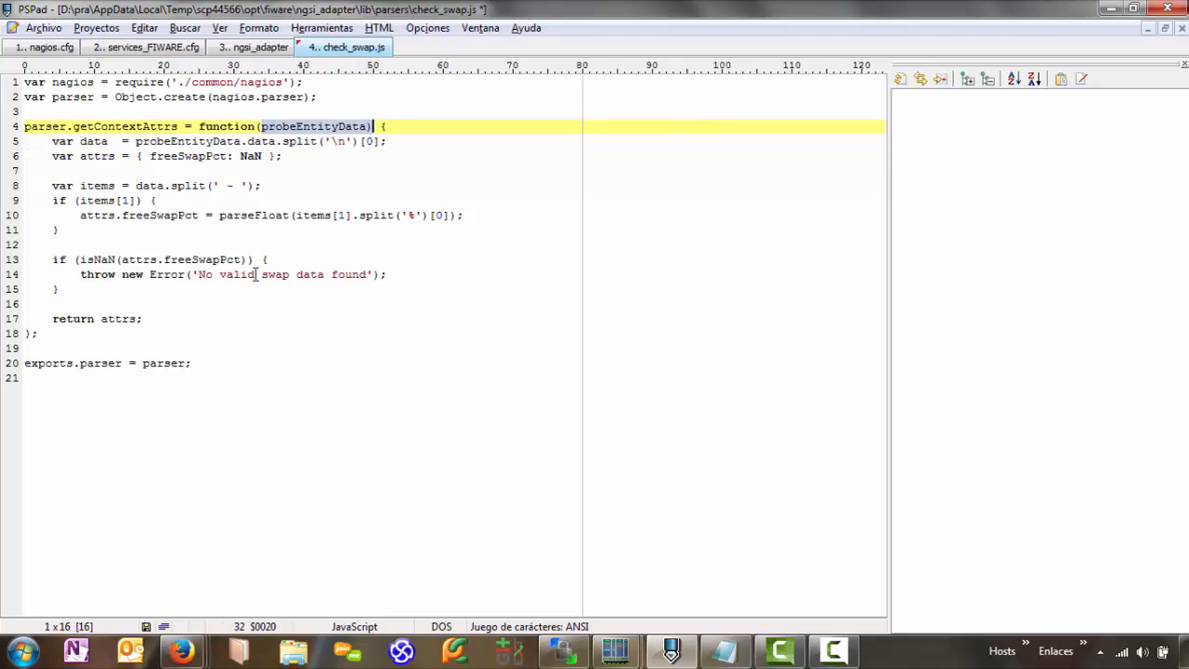
pyautogui.hotkey('ctrl', 's')
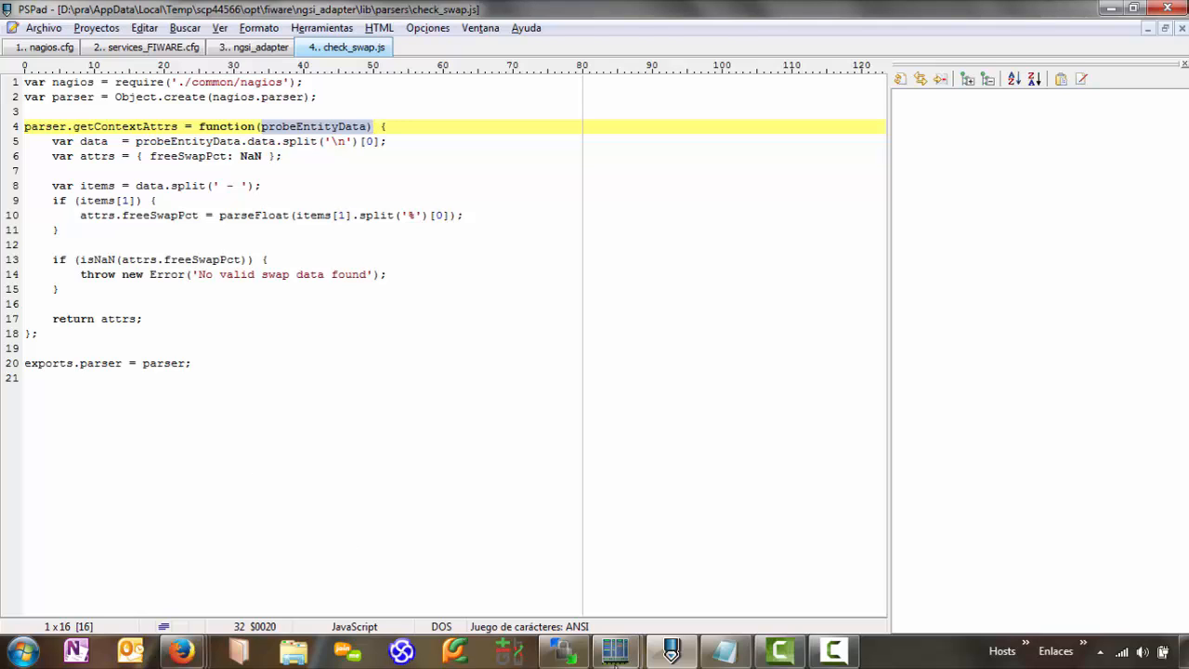
# - In the test-monitoring-adapter terminal, restart the adapter by running service ngsi_adapter stop and service ngsi_adapter start
pyautogui.moveTo(592, 658)
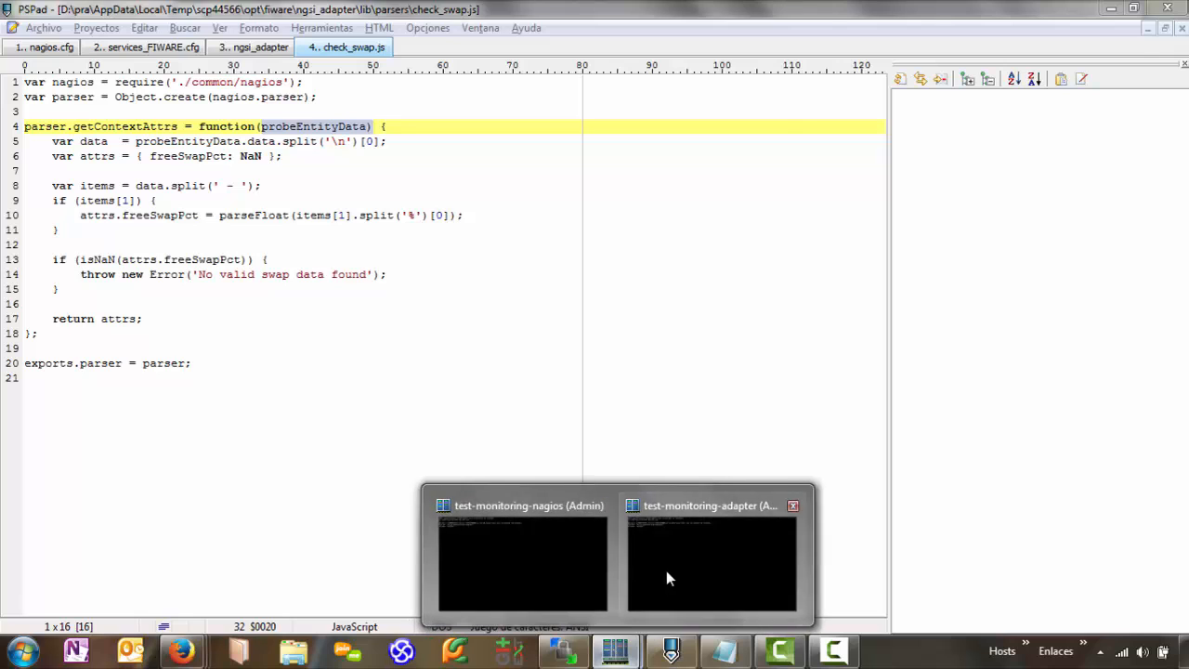
pyautogui.click(667, 571)
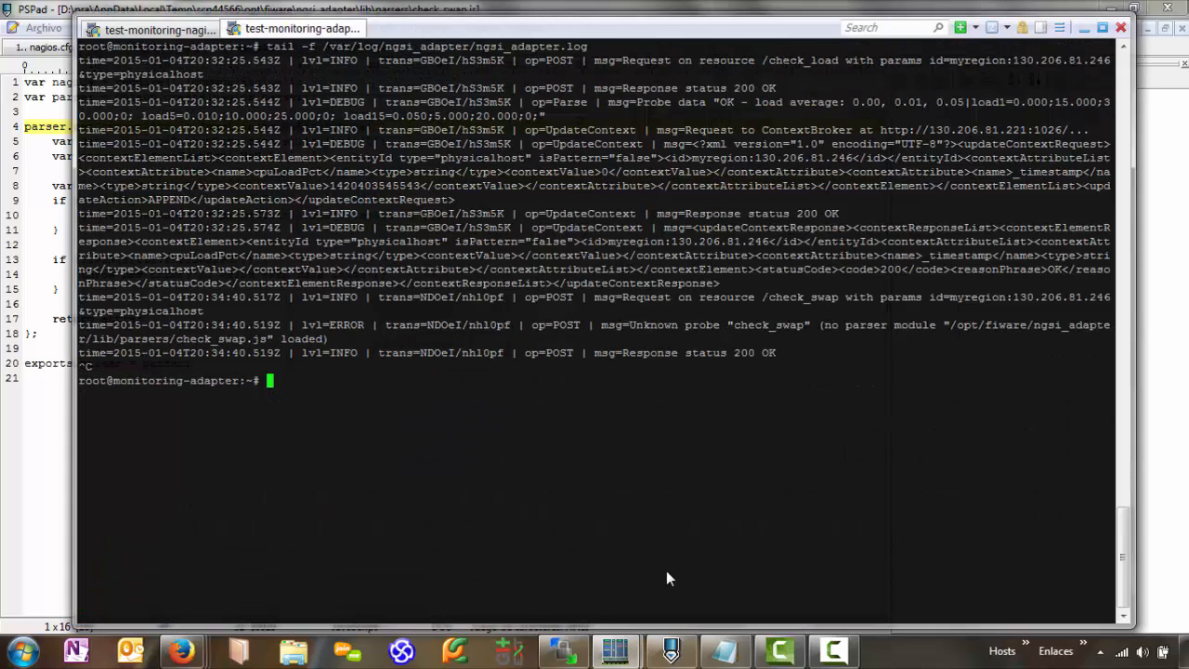
pyautogui.hotkey('ctrl', 'r')
pyautogui.write('st')
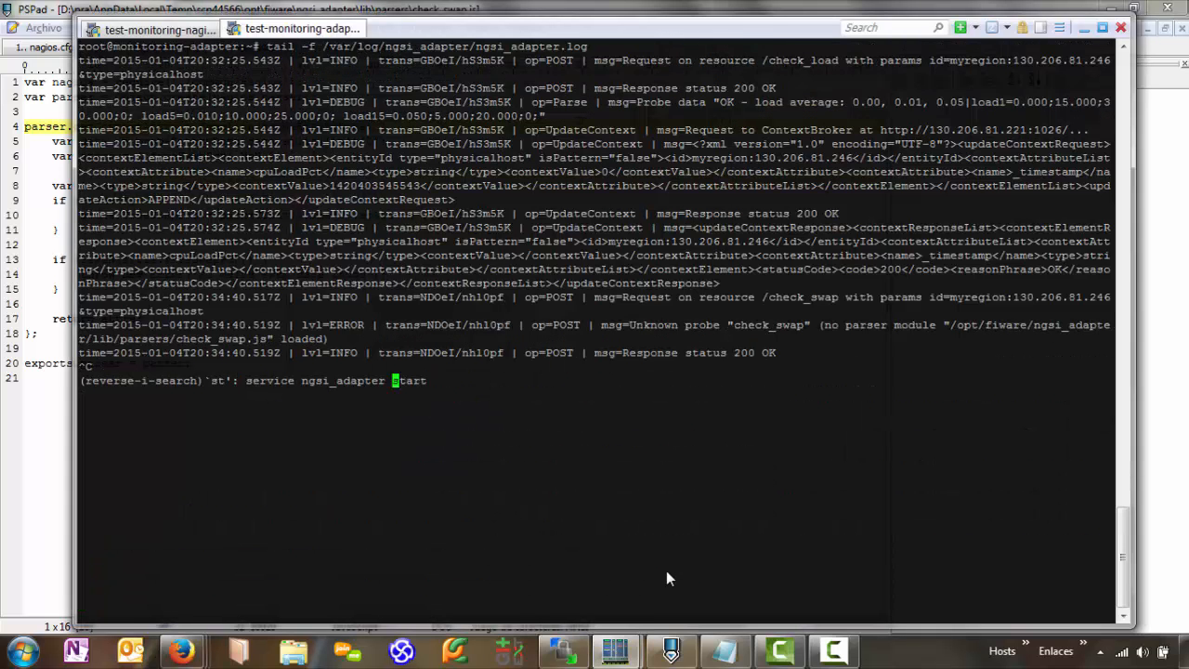
pyautogui.write('o')
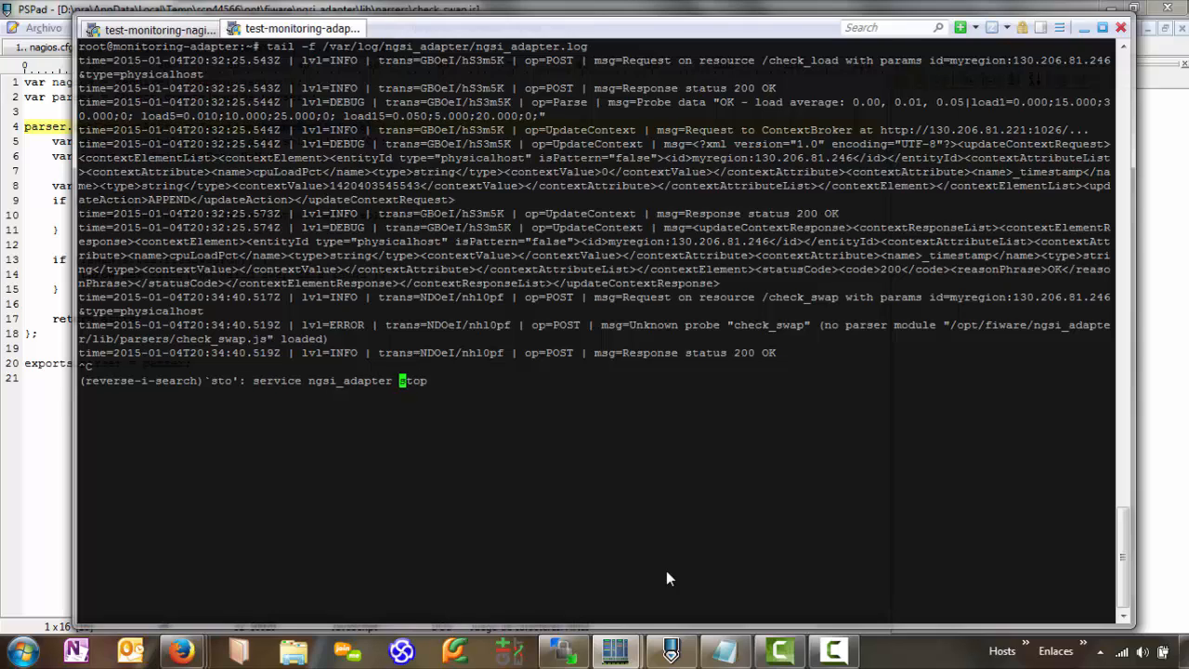
pyautogui.press('Return')
pyautogui.press('Up')
pyautogui.press('BackSpace')
pyautogui.press('BackSpace')
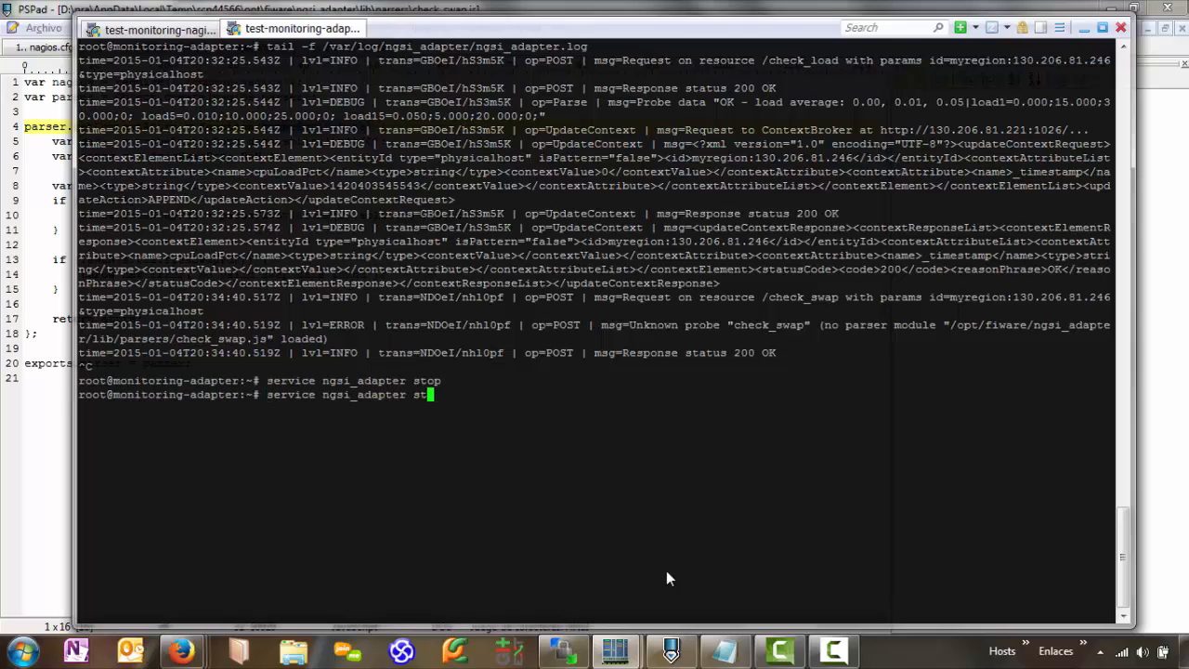
pyautogui.write('art')
pyautogui.press('Return')
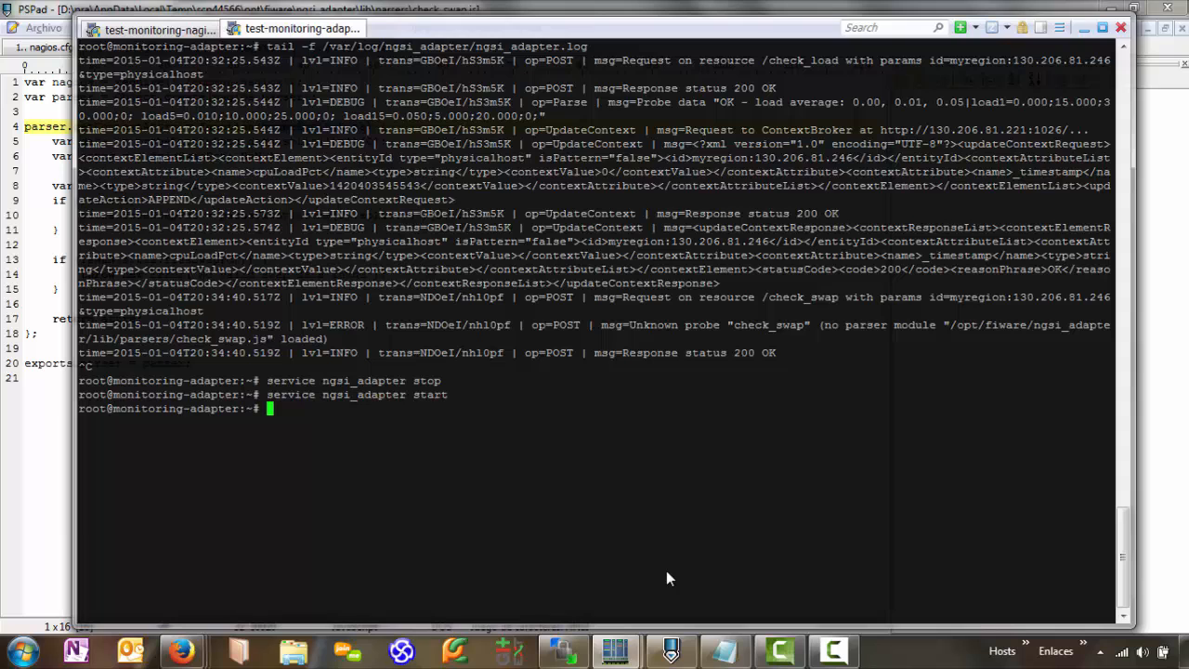
# - Follow the adapter log with tail -f /var/log/ngsi_adapter/ngsi_adapter.log and add blank lines after the existing entries
pyautogui.hotkey('ctrl', 'r')
pyautogui.write('tai')
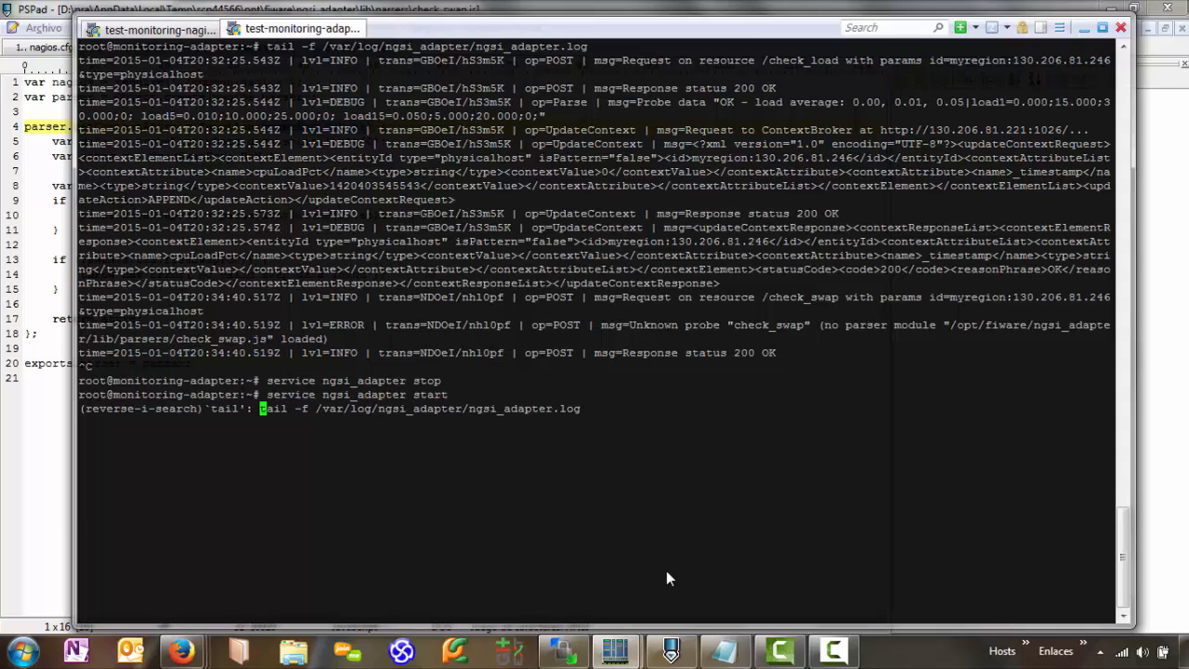
pyautogui.press('Return')
pyautogui.press('Return')
pyautogui.press('Return')
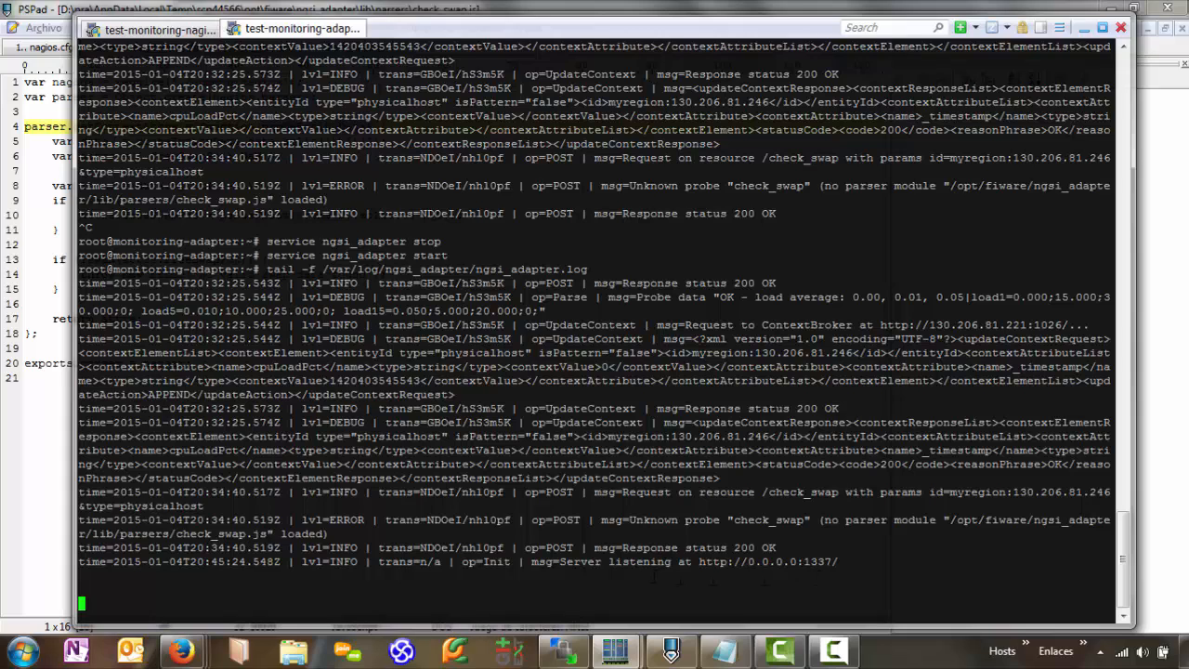
# - In Nagios Core in Firefox, force an immediate re-check of the Check Free Swap service again and go back to the services list
pyautogui.moveTo(182, 650)
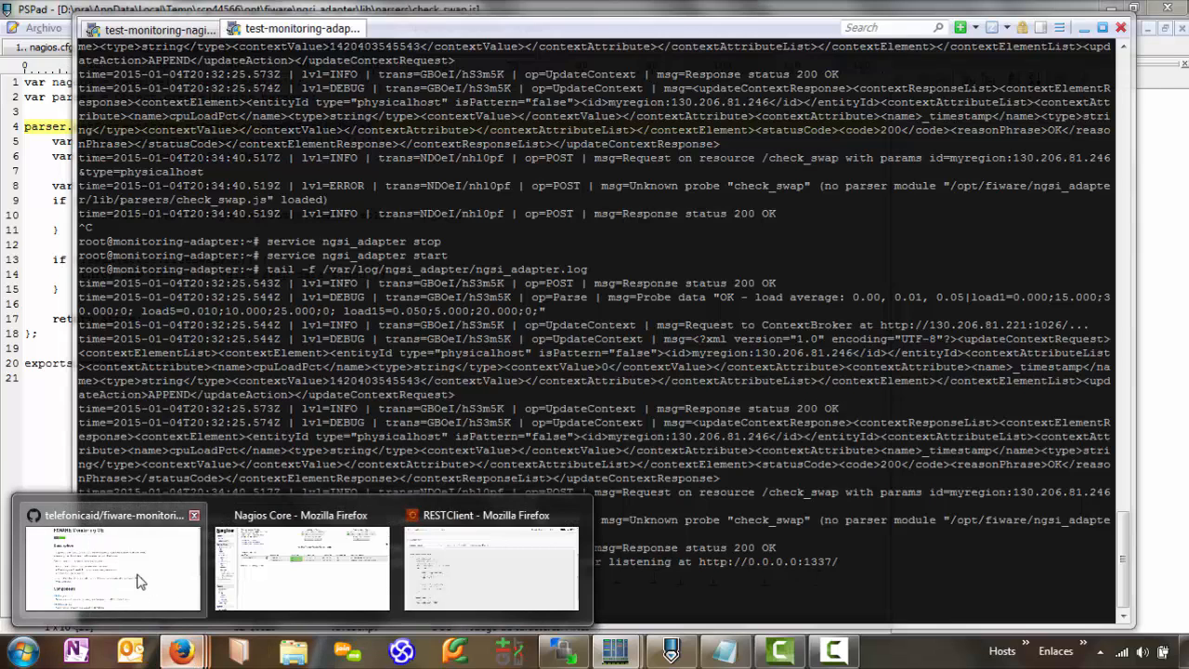
pyautogui.click(302, 569)
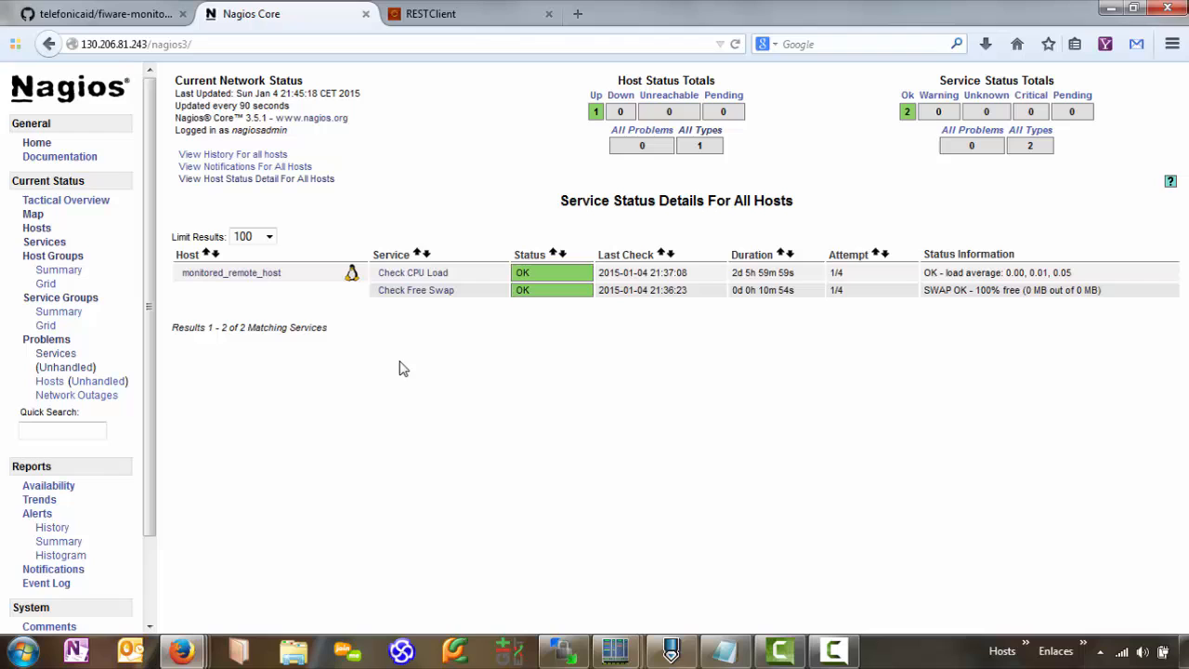
pyautogui.click(409, 293)
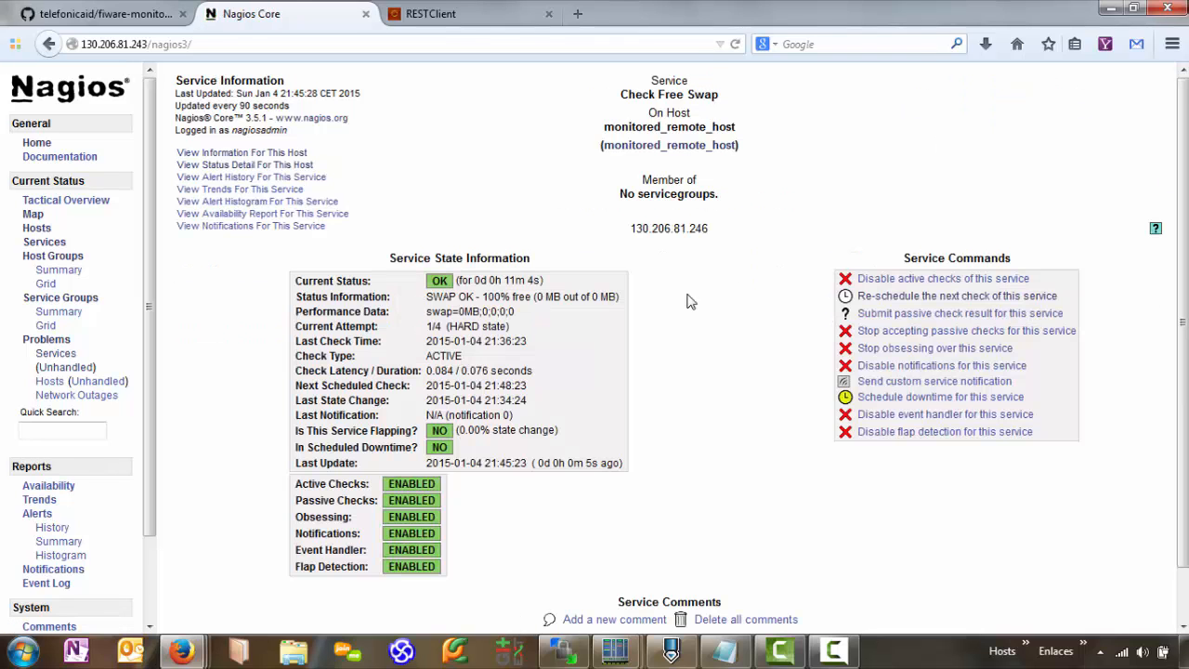
pyautogui.click(876, 299)
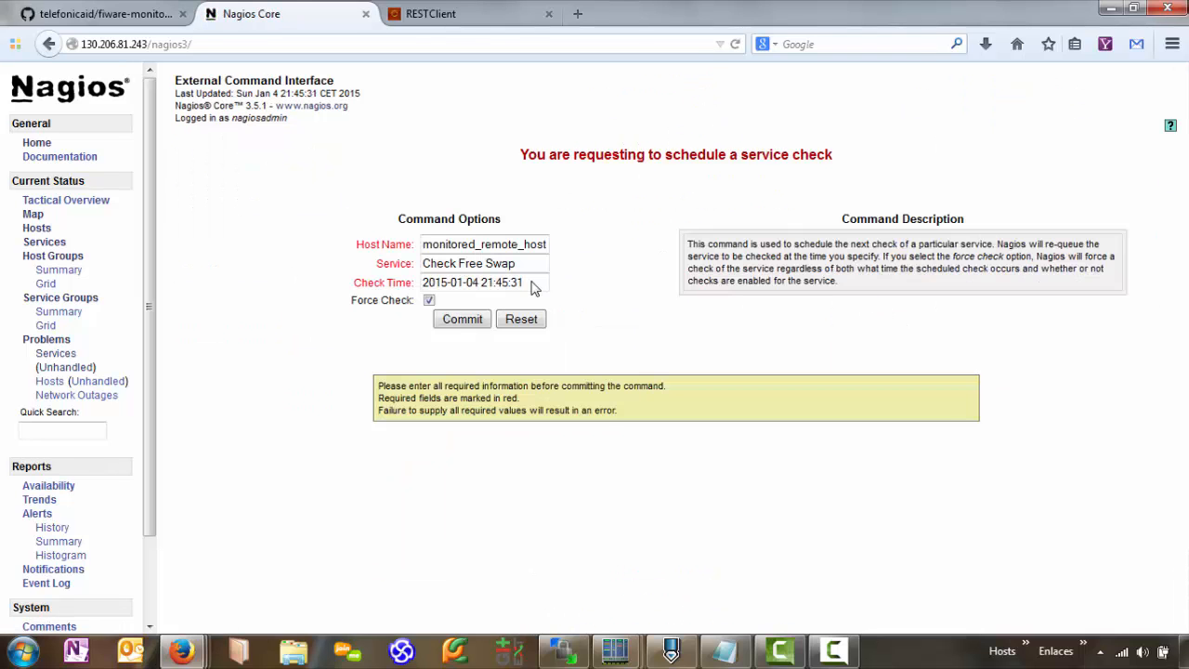
pyautogui.click(462, 319)
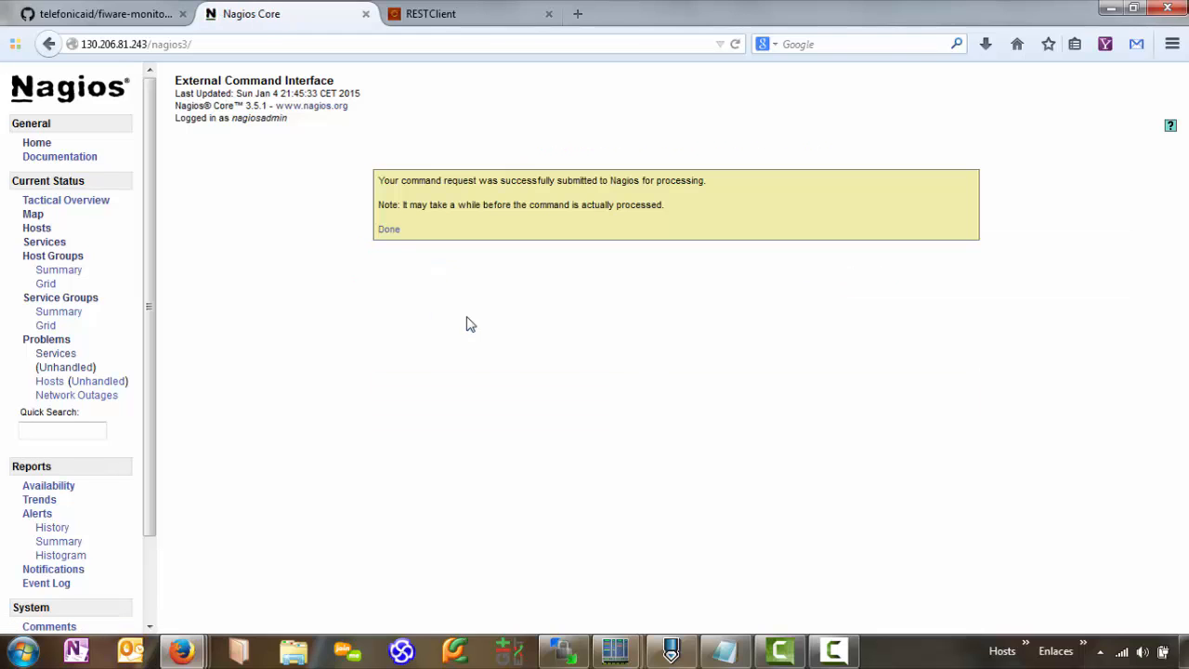
pyautogui.click(389, 230)
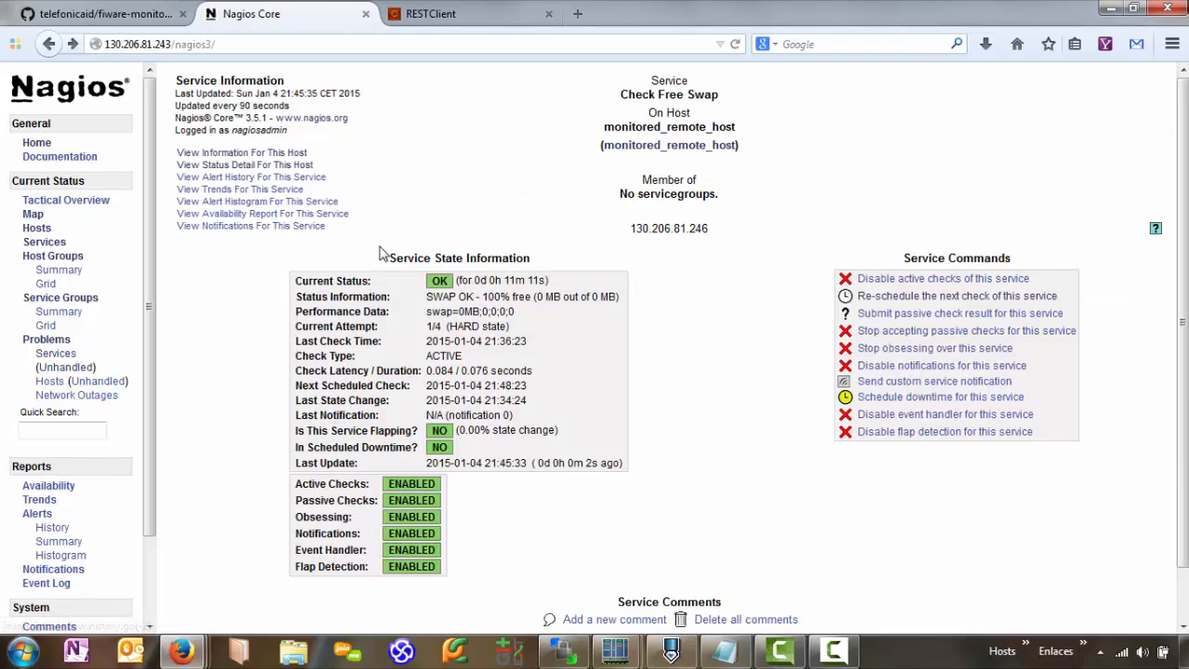
pyautogui.click(42, 243)
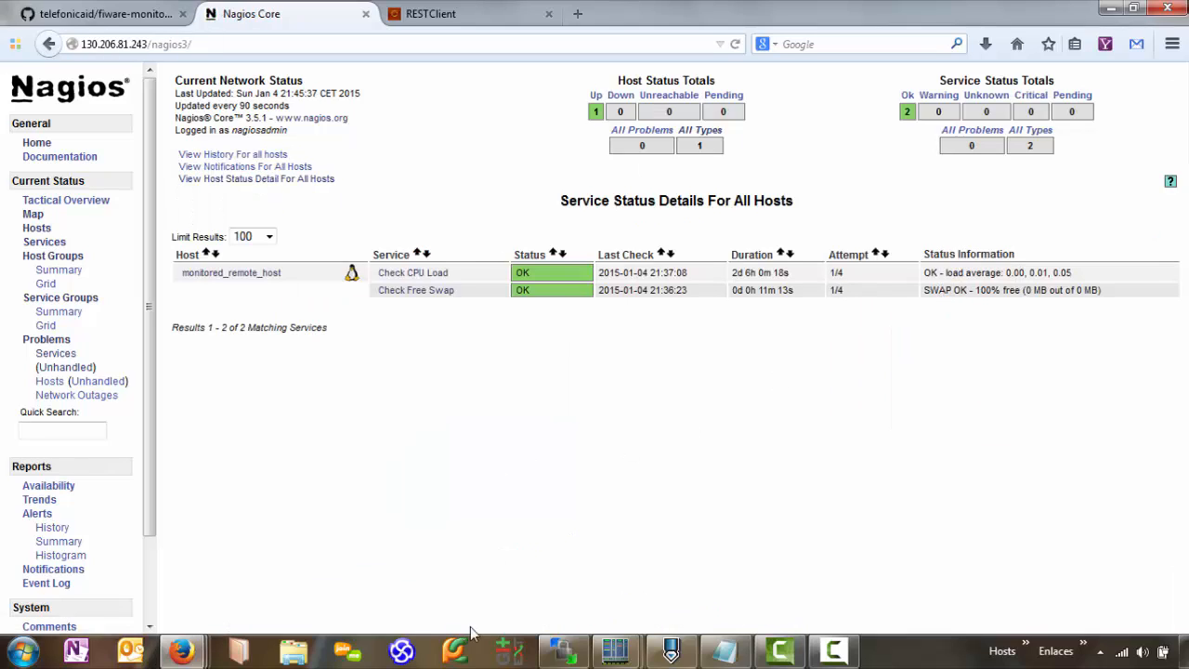
# - In the test-monitoring-adapter log, examine the new check_swap request and the freeSwapPct name and value sent to the Context Broker
pyautogui.moveTo(615, 650)
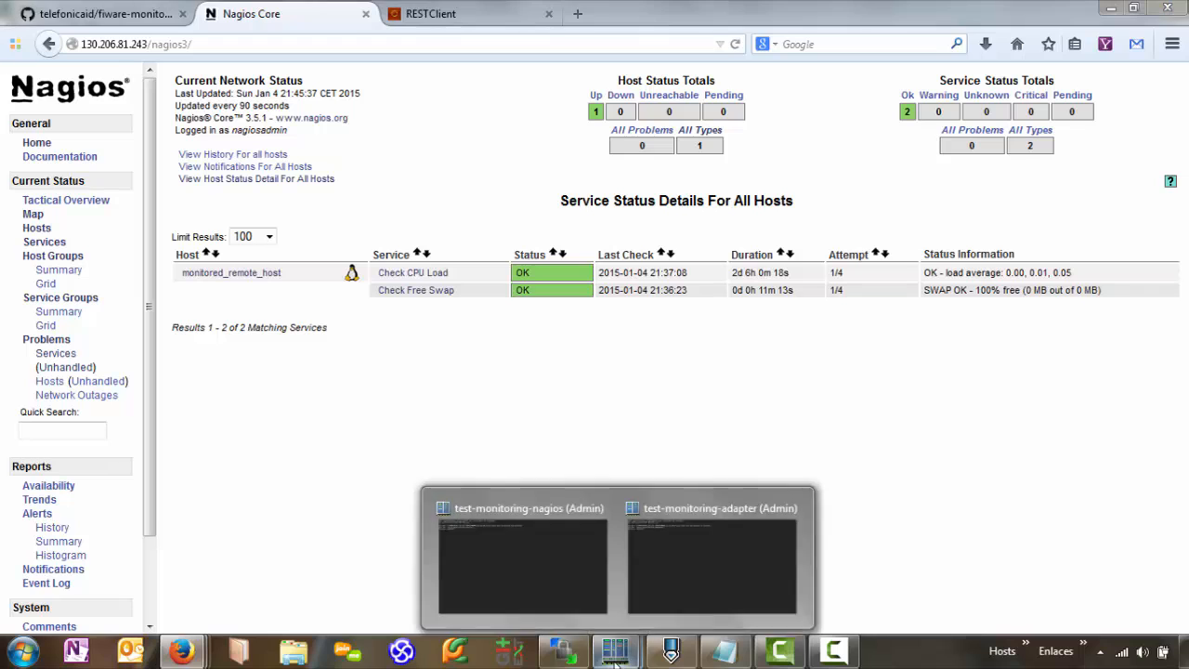
pyautogui.click(668, 585)
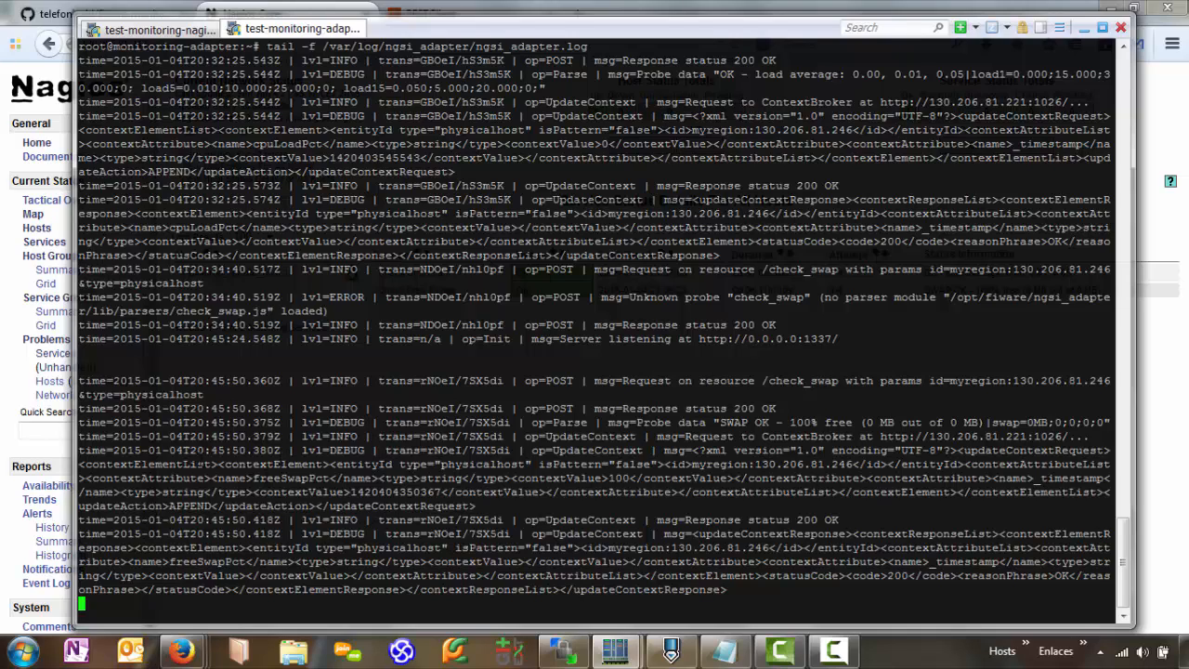
pyautogui.doubleClick(279, 478)
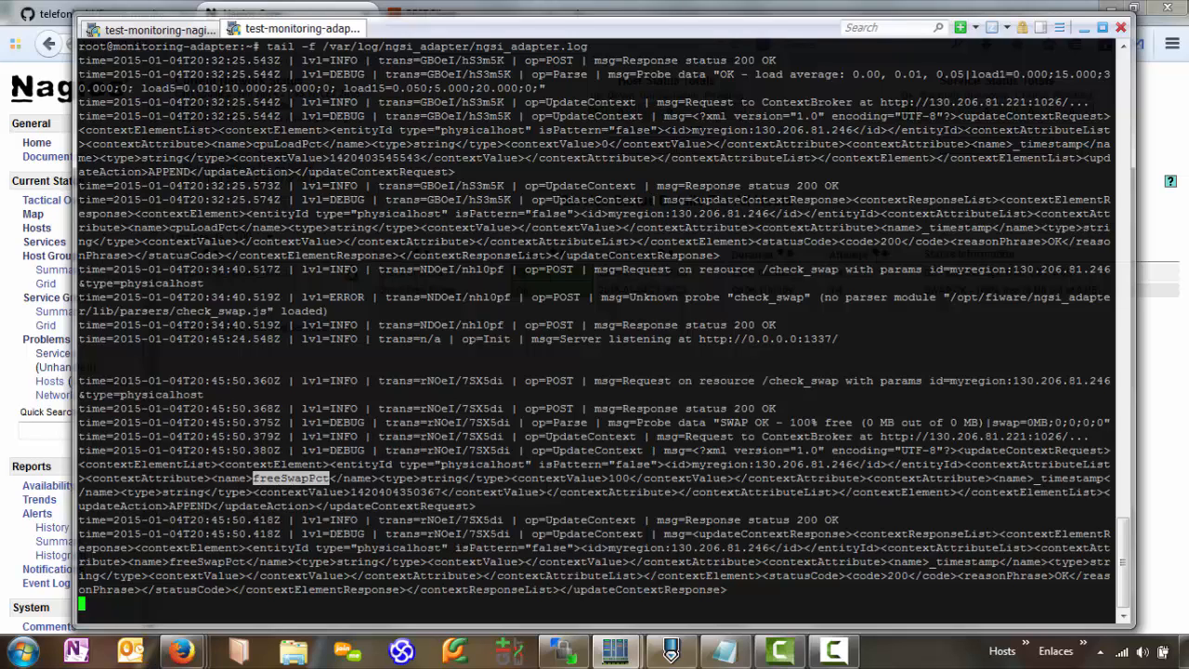
pyautogui.doubleClick(624, 479)
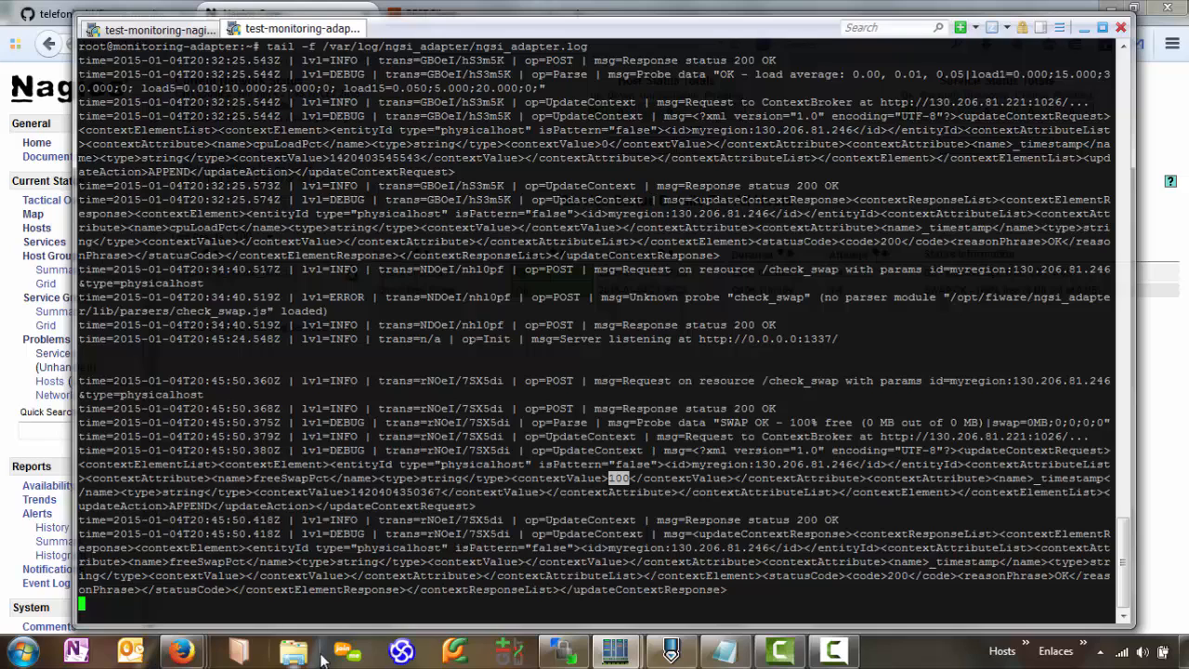
# - In RESTClient in Firefox, resend the queryContext request for physicalhost entities and examine the attributes in the raw response body
pyautogui.moveTo(181, 658)
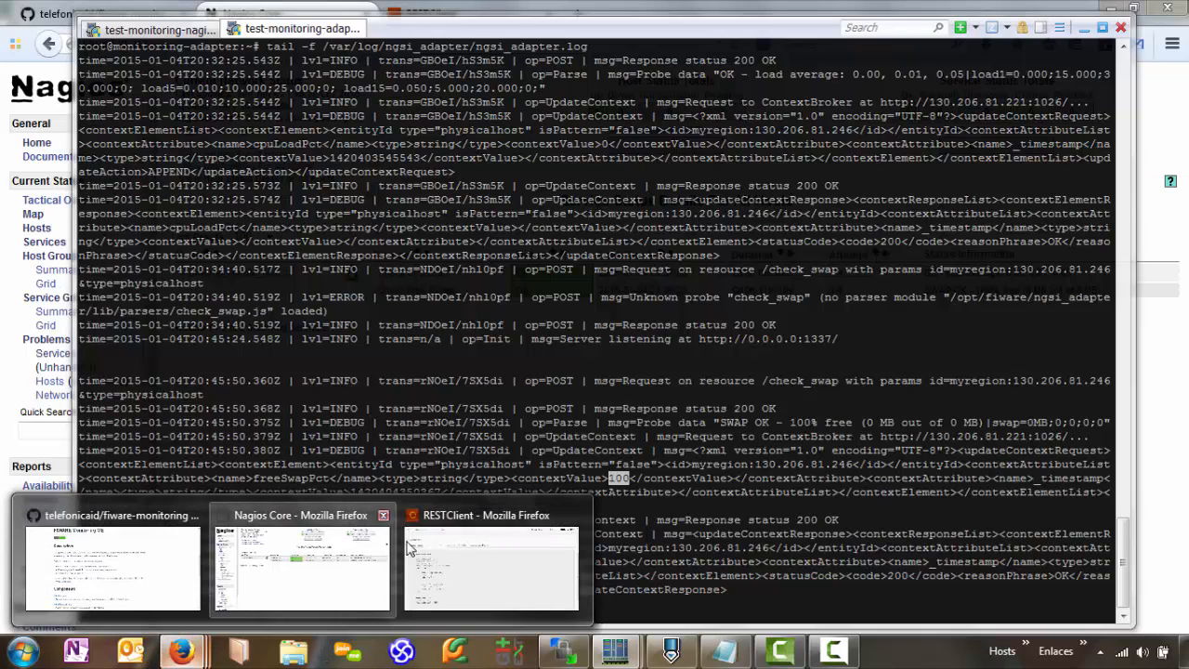
pyautogui.click(488, 556)
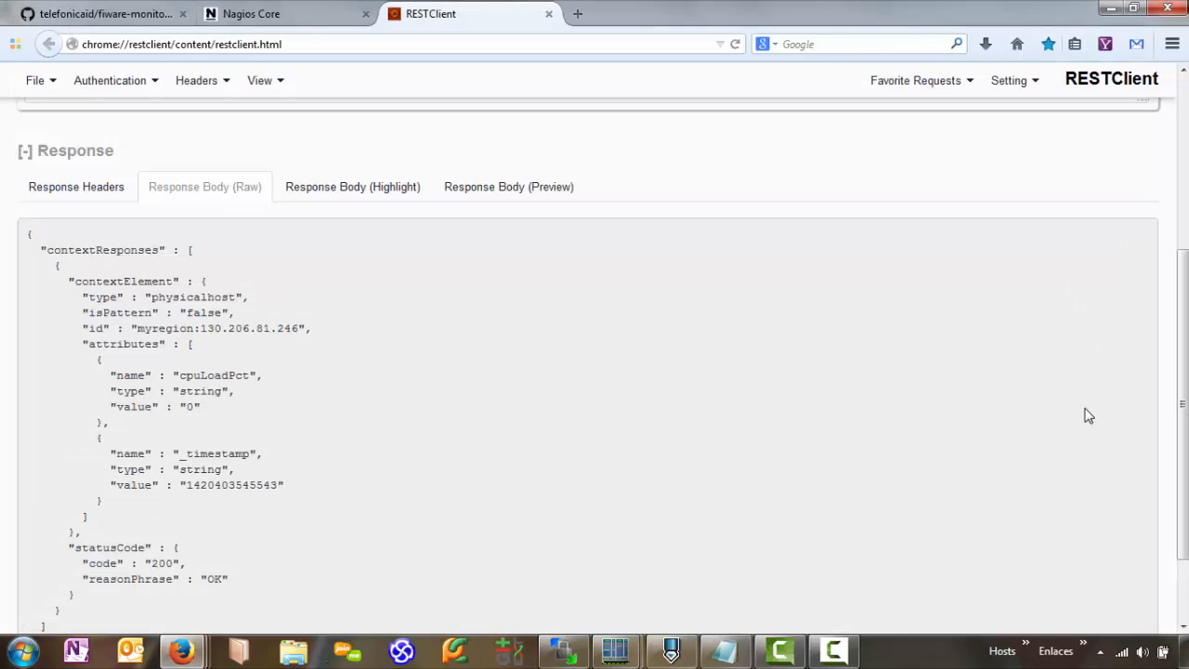
pyautogui.moveTo(1176, 386); pyautogui.dragTo(1180, 248)
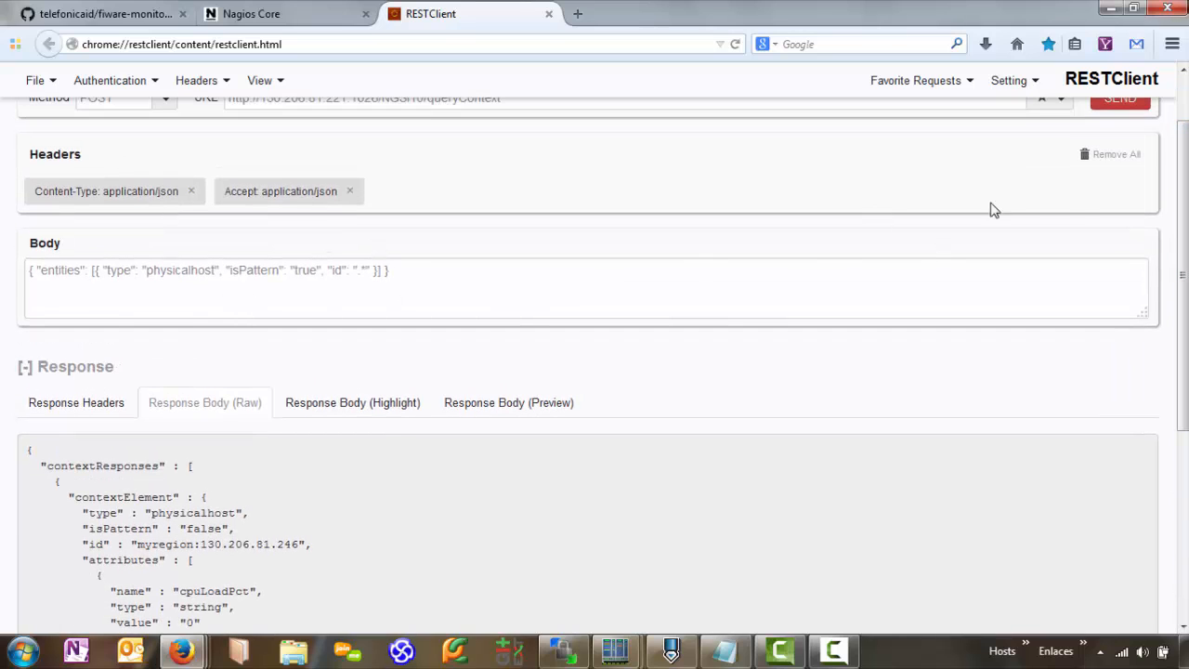
pyautogui.moveTo(1180, 243); pyautogui.dragTo(1159, 190)
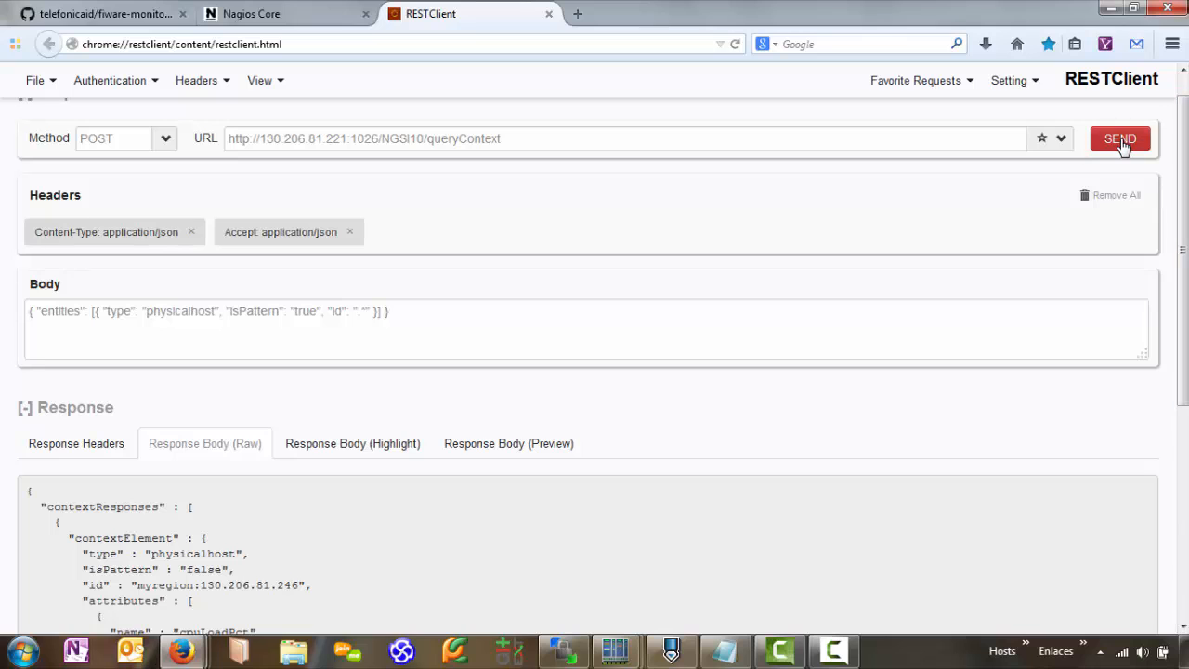
pyautogui.click(1119, 138)
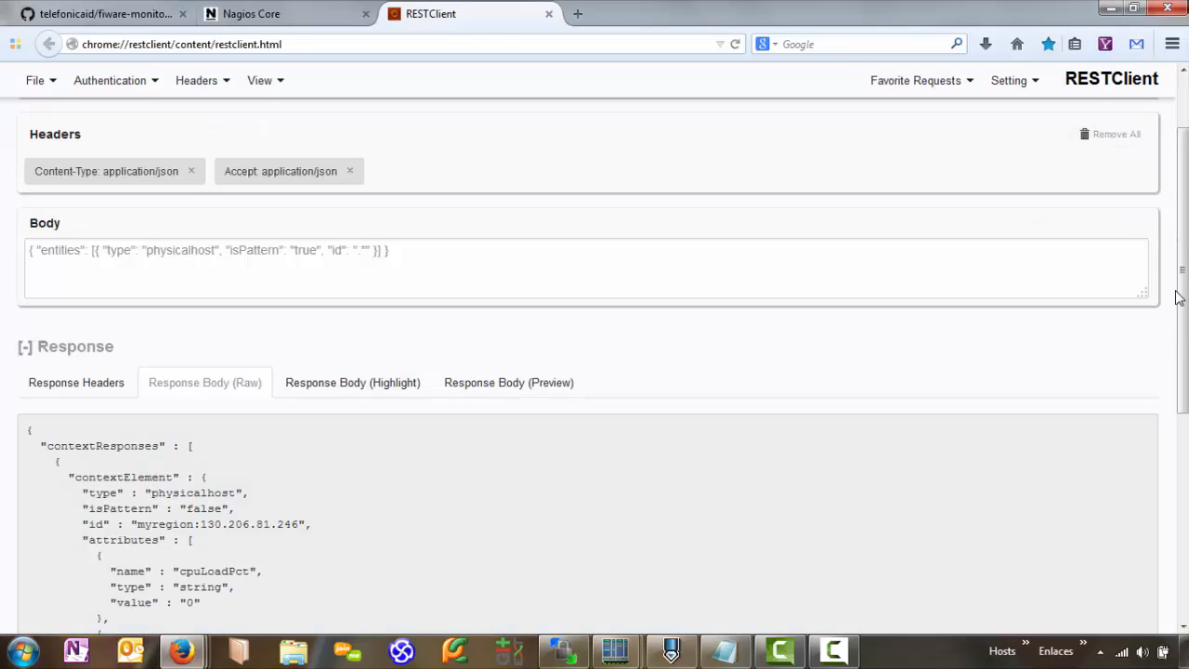
pyautogui.moveTo(1181, 298); pyautogui.dragTo(1181, 425)
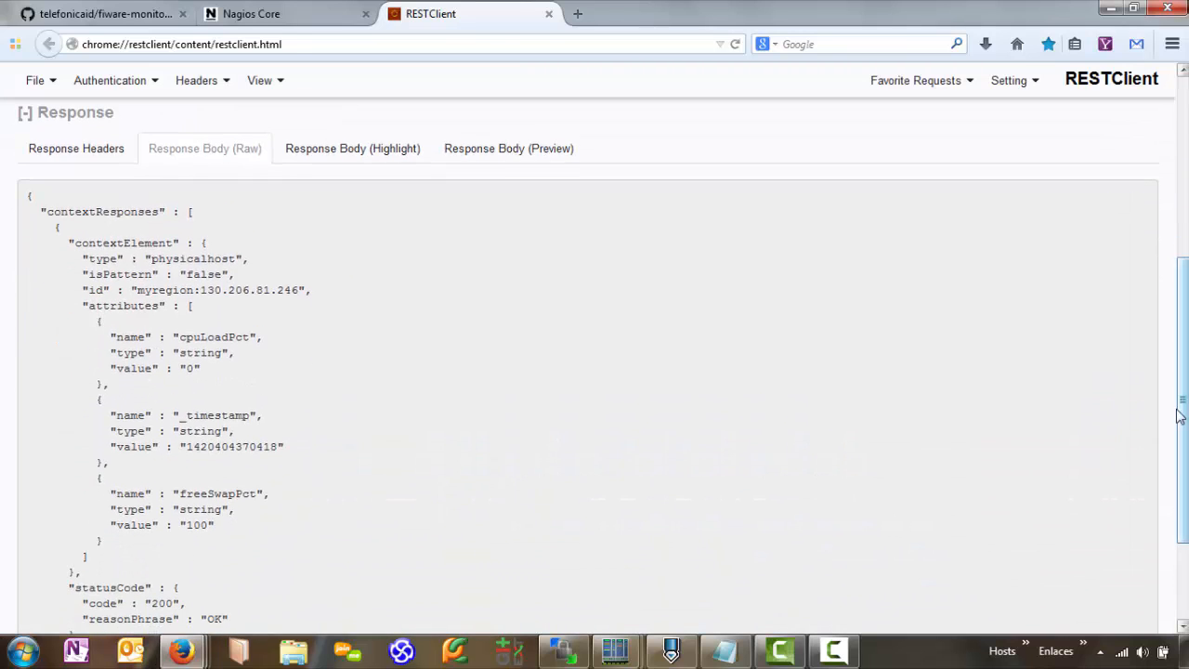
pyautogui.doubleClick(197, 340)
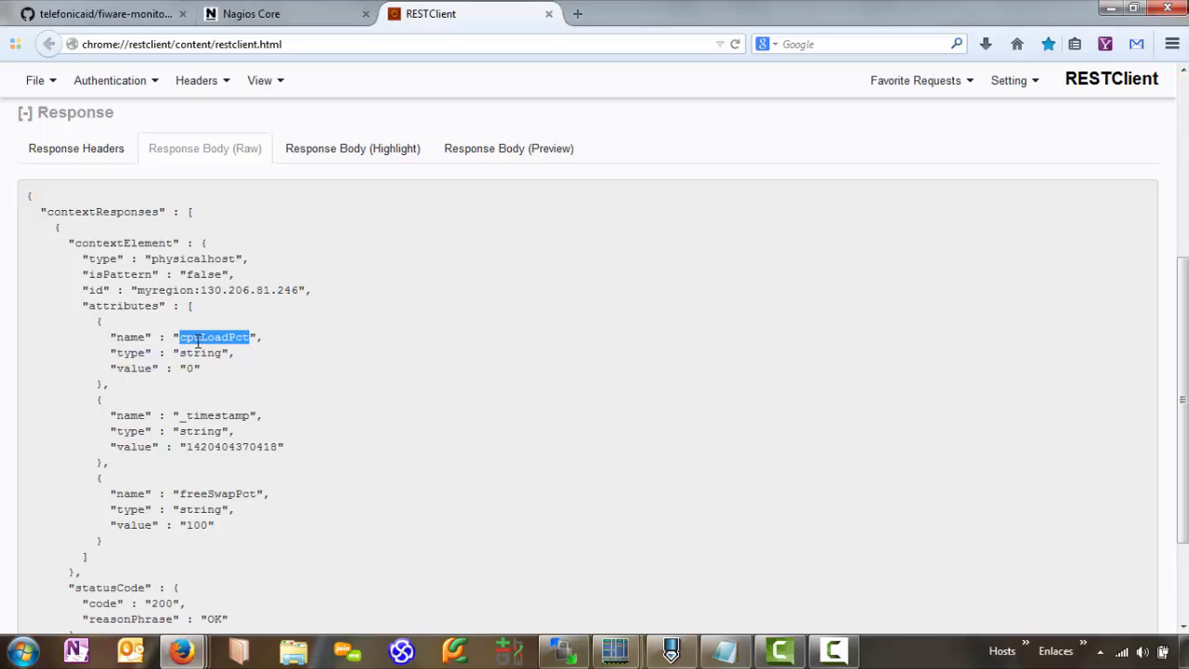